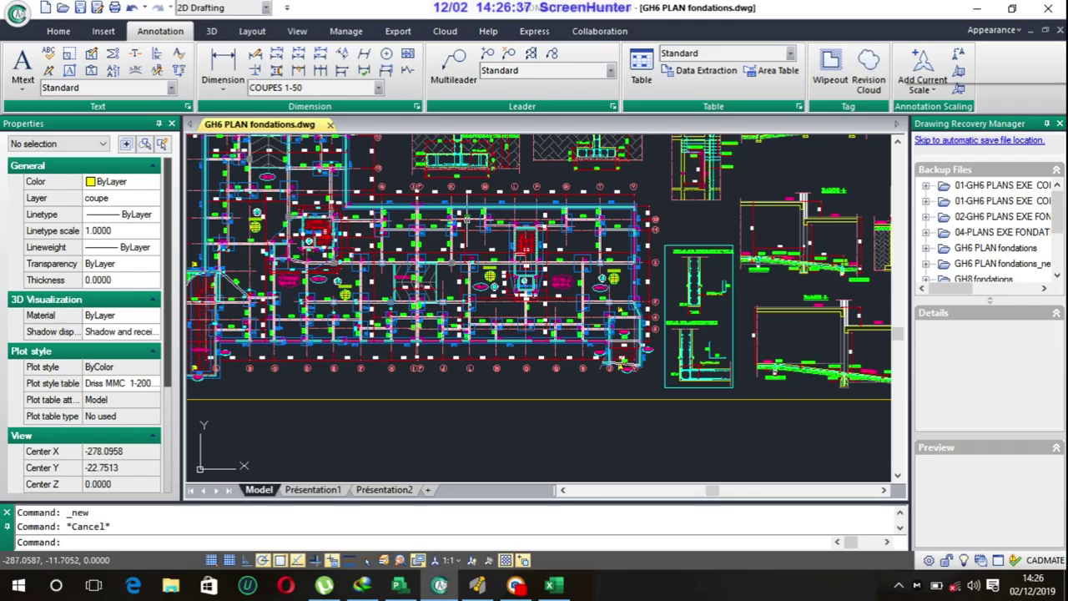
# - Select all 614 foundation plan objects and open a new blank drawing, Drawing2.dwg
pyautogui.scroll(3, 455, 239)
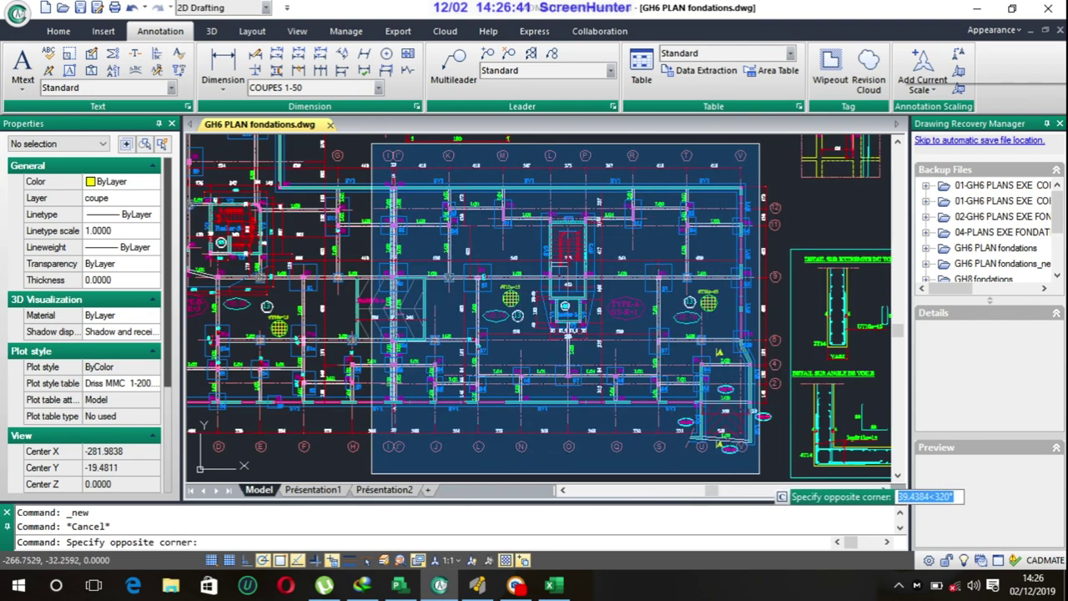
pyautogui.click(783, 469)
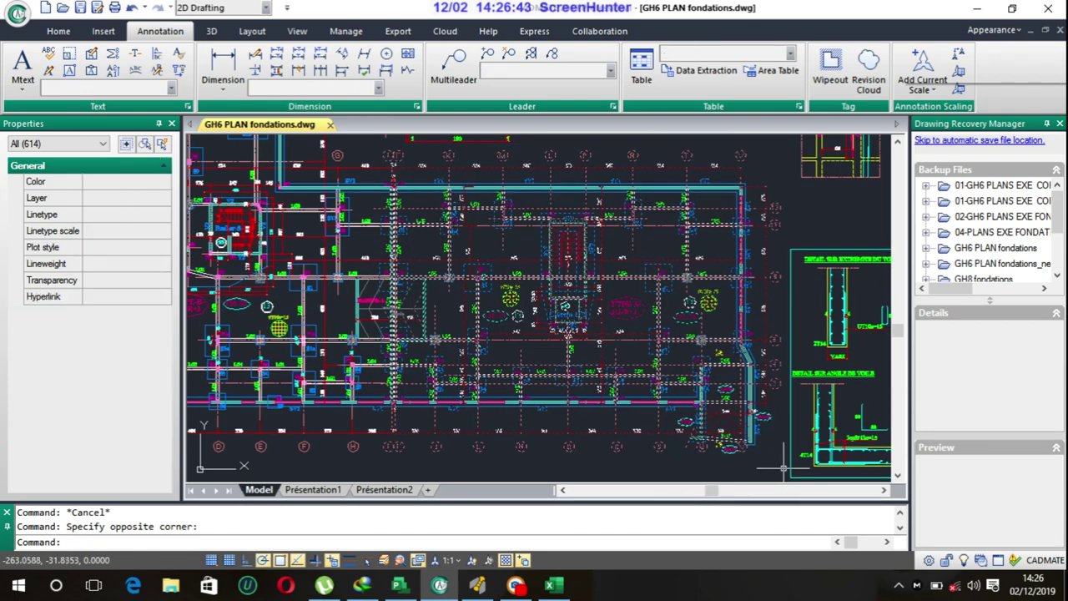
pyautogui.hotkey('ctrl', 'n')
pyautogui.click(683, 415)
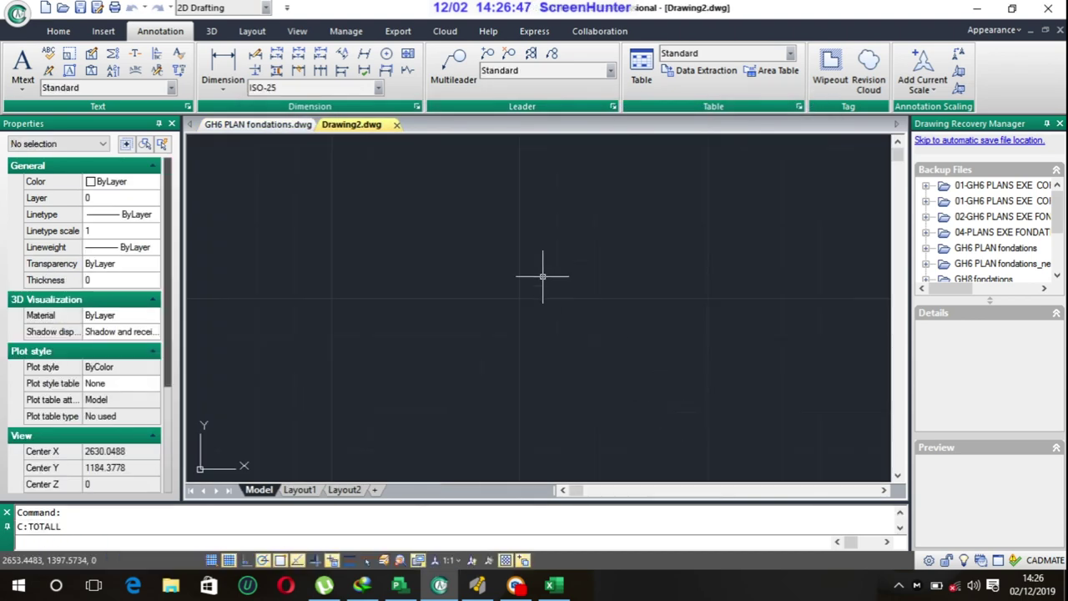
# - Paste the copied foundation plan into the new drawing and zoom to show it all
pyautogui.hotkey('ctrl', 'v')
pyautogui.middleClick(471, 326)
pyautogui.middleClick(472, 325)
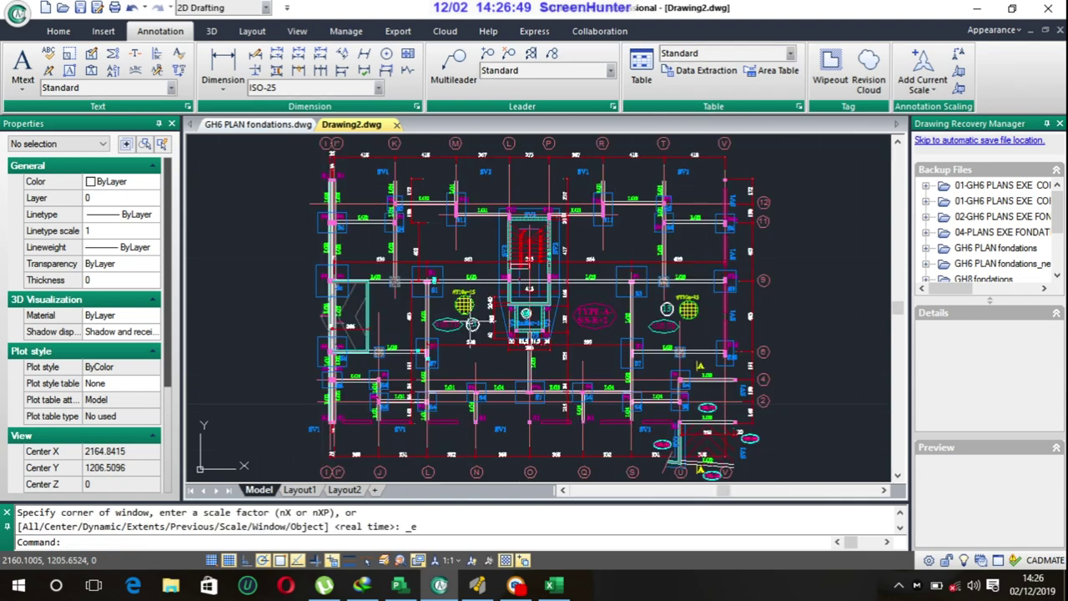
pyautogui.scroll(1, 445, 251)
pyautogui.scroll(1, 442, 238)
pyautogui.scroll(2, 440, 225)
pyautogui.scroll(1, 437, 211)
pyautogui.scroll(2, 438, 211)
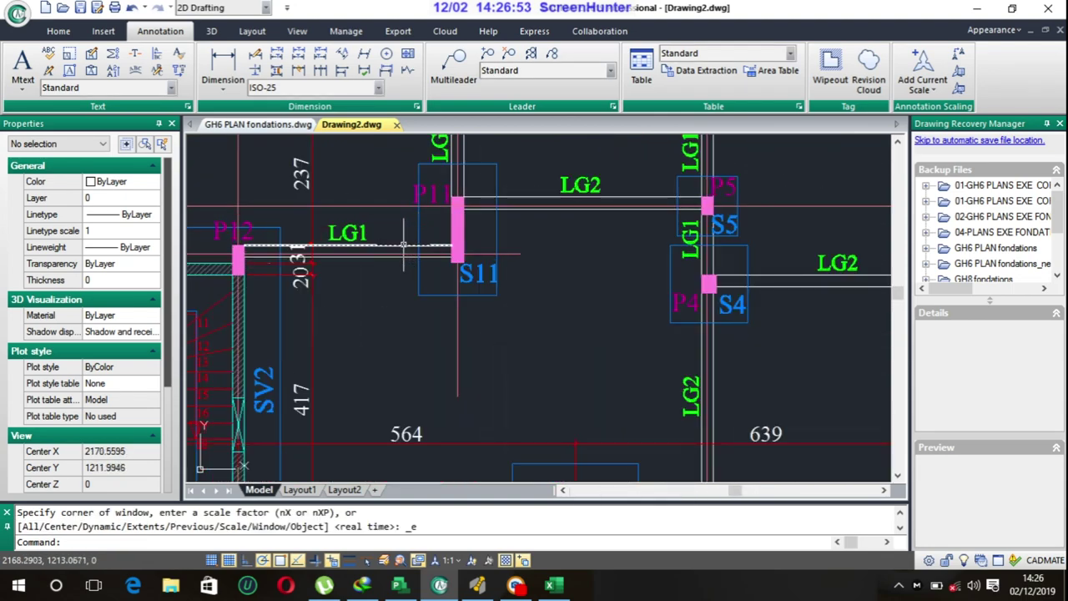
# - Select all 86 wall lines similar to one near LG1 and copy them
pyautogui.click(404, 245)
pyautogui.rightClick(404, 245)
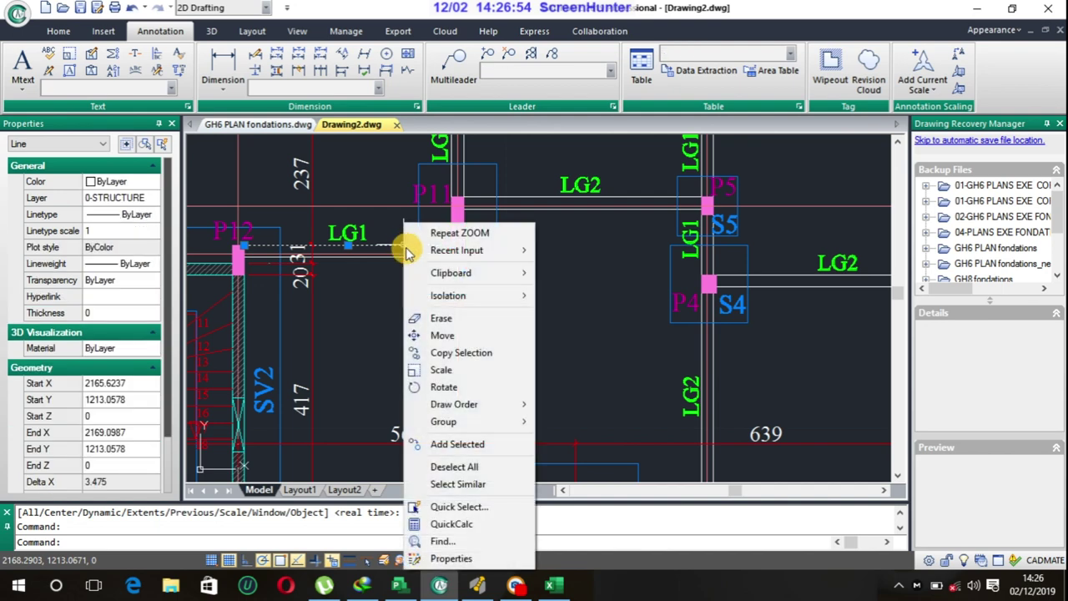
pyautogui.click(501, 484)
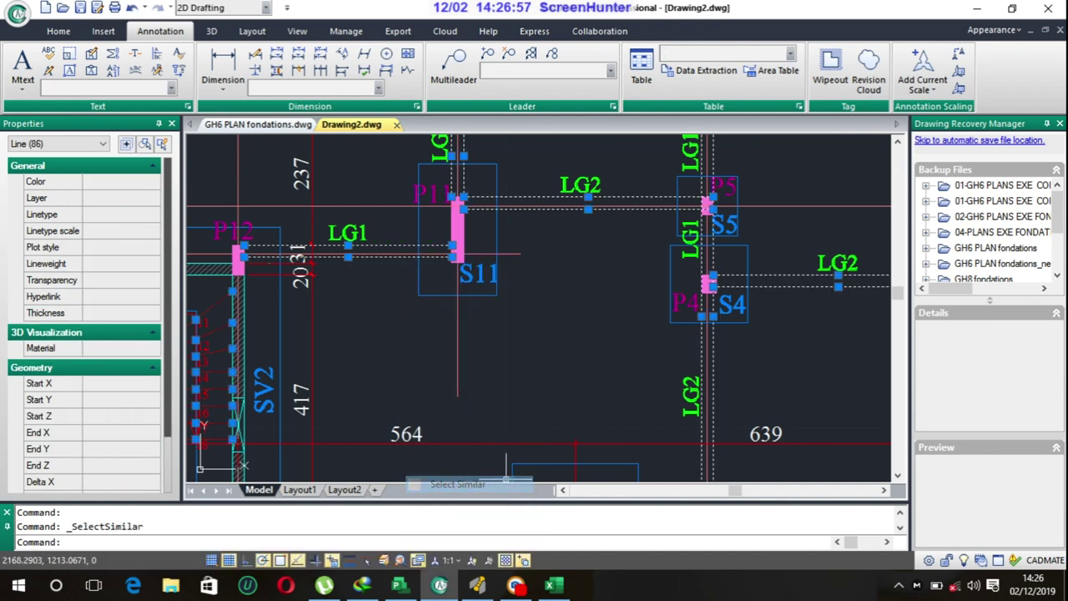
pyautogui.scroll(-3, 511, 378)
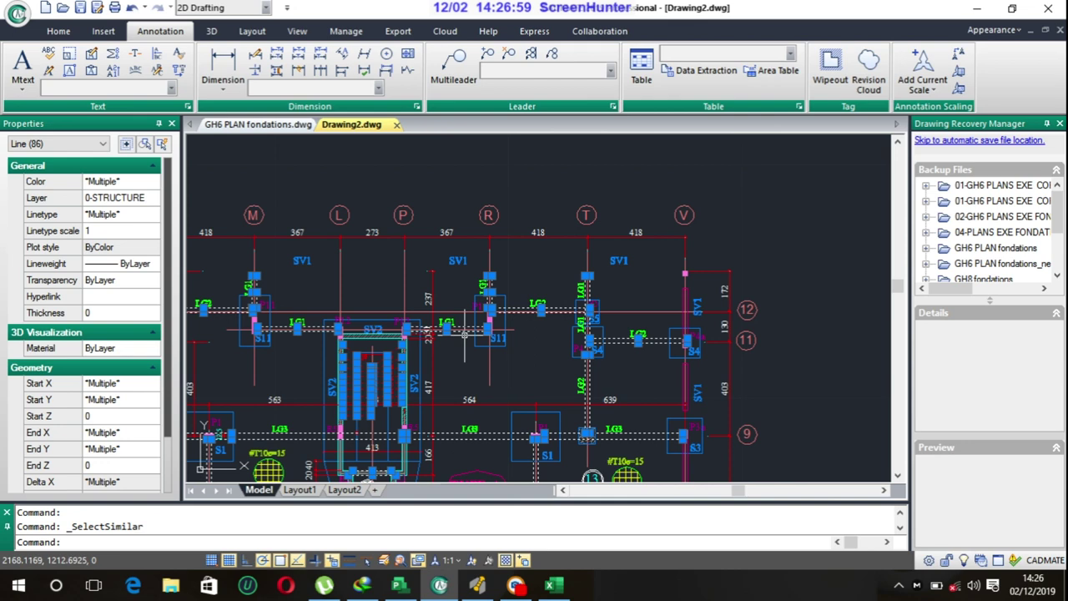
pyautogui.press('Escape')
pyautogui.scroll(3, 452, 323)
pyautogui.rightClick(455, 337)
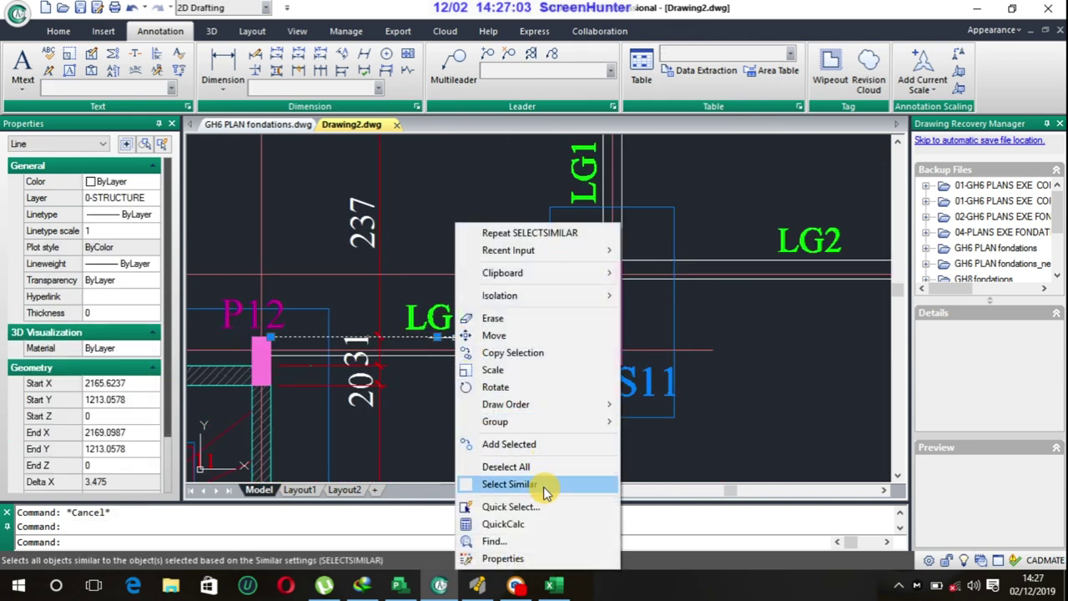
pyautogui.click(544, 488)
pyautogui.scroll(-3, 530, 409)
pyautogui.hotkey('ctrl', 'c')
# - Reselect the 86 similar wall lines near LG1 and start pasting a copy
pyautogui.hotkey('ctrl', 'n')
pyautogui.press('Escape')
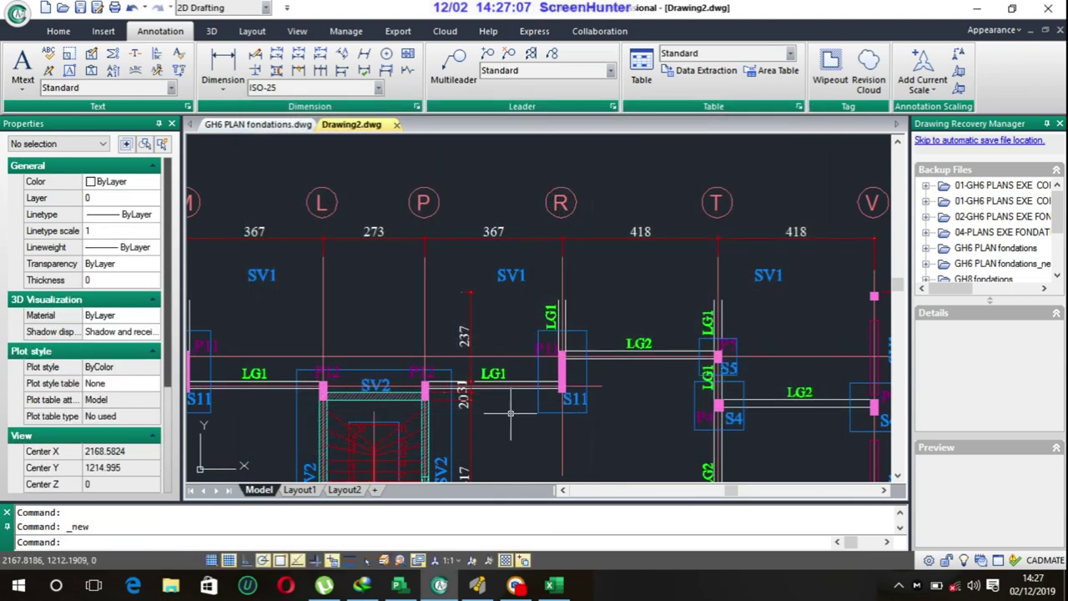
pyautogui.click(486, 380)
pyautogui.rightClick(487, 380)
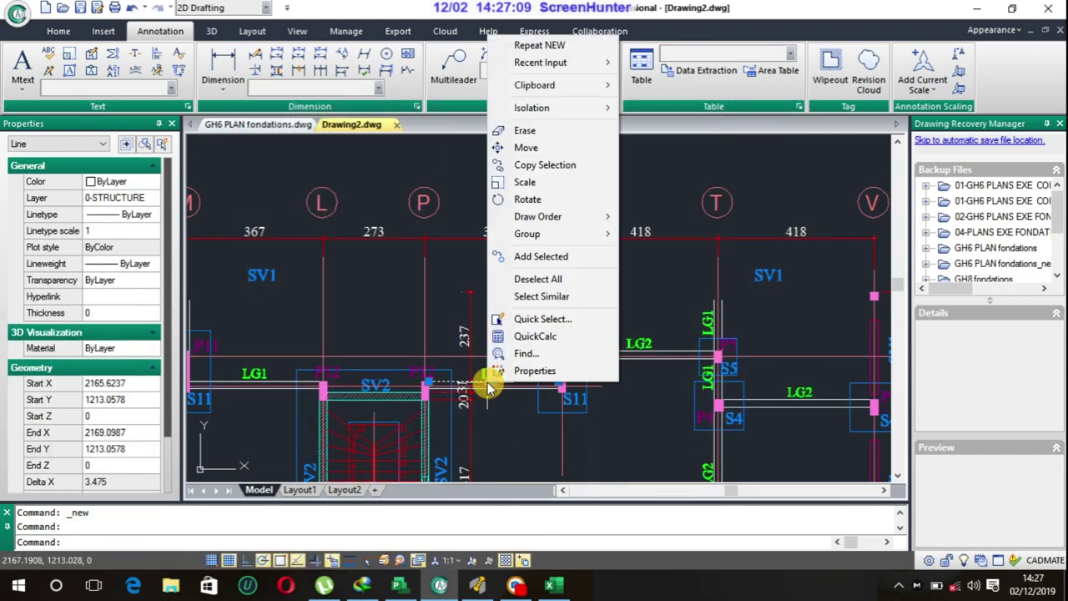
pyautogui.click(543, 296)
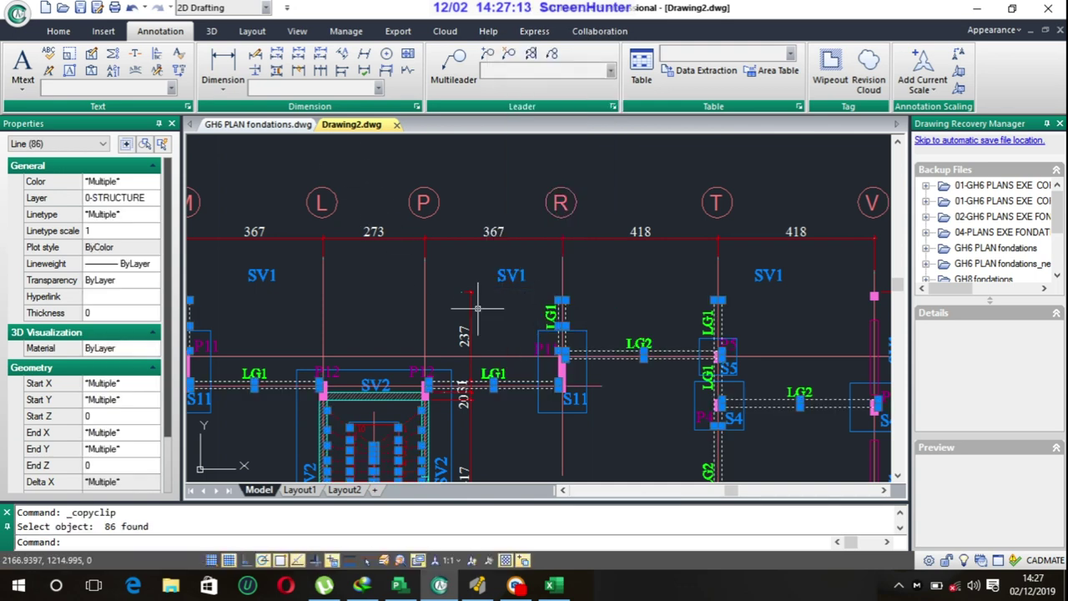
pyautogui.hotkey('ctrl', 'v')
pyautogui.scroll(-5, 474, 359)
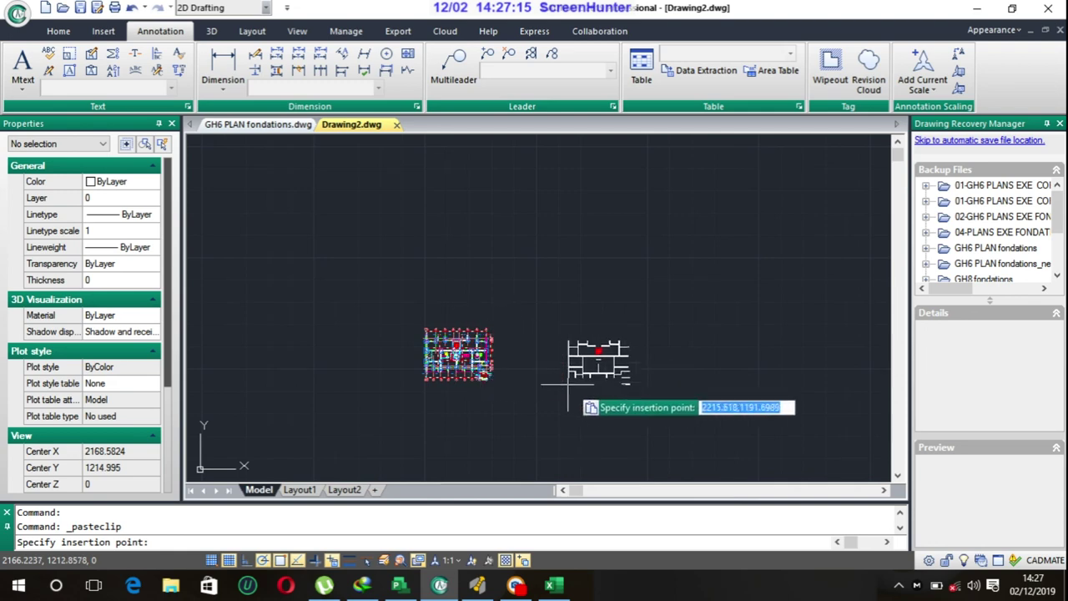
# - Place the copied wall lines beside the foundation plan
pyautogui.click(578, 368)
pyautogui.scroll(2, 579, 368)
pyautogui.scroll(4, 597, 343)
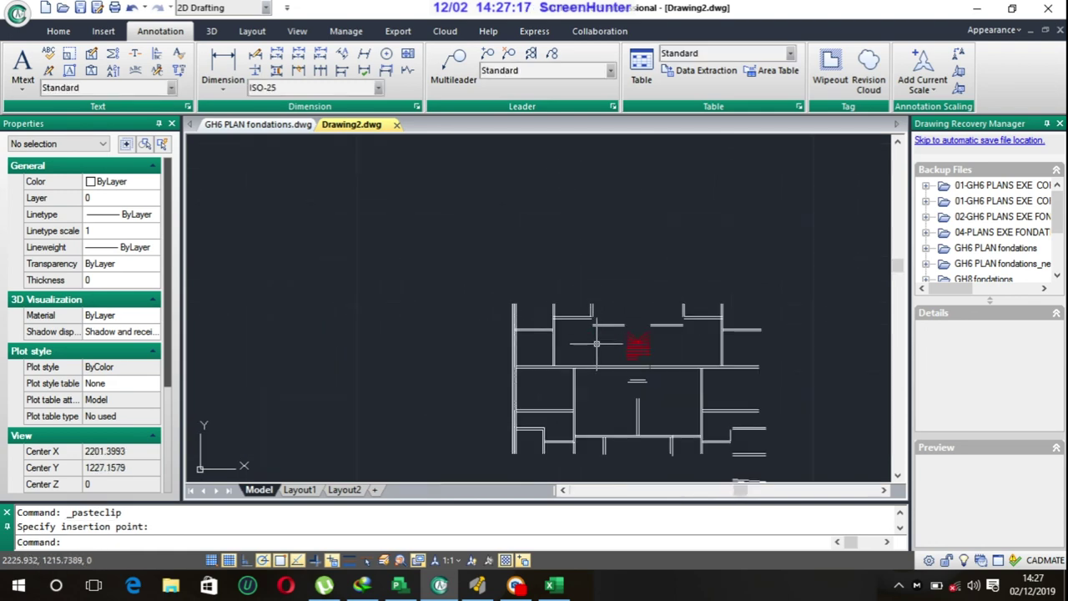
pyautogui.scroll(1, 607, 351)
pyautogui.scroll(2, 520, 292)
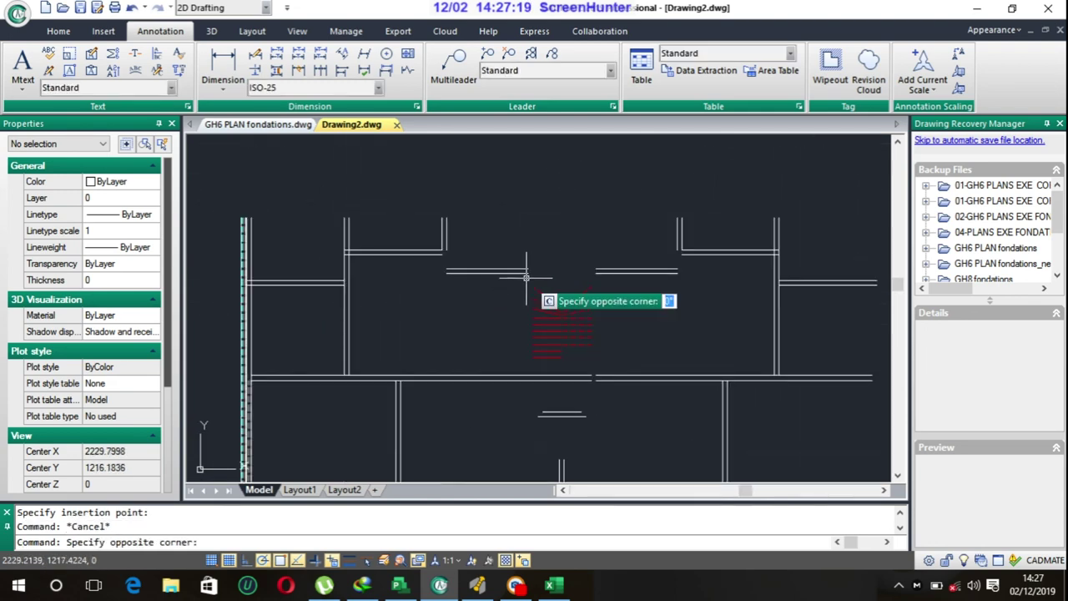
# - Erase the 18 red stair lines from the copied outline
pyautogui.click(624, 365)
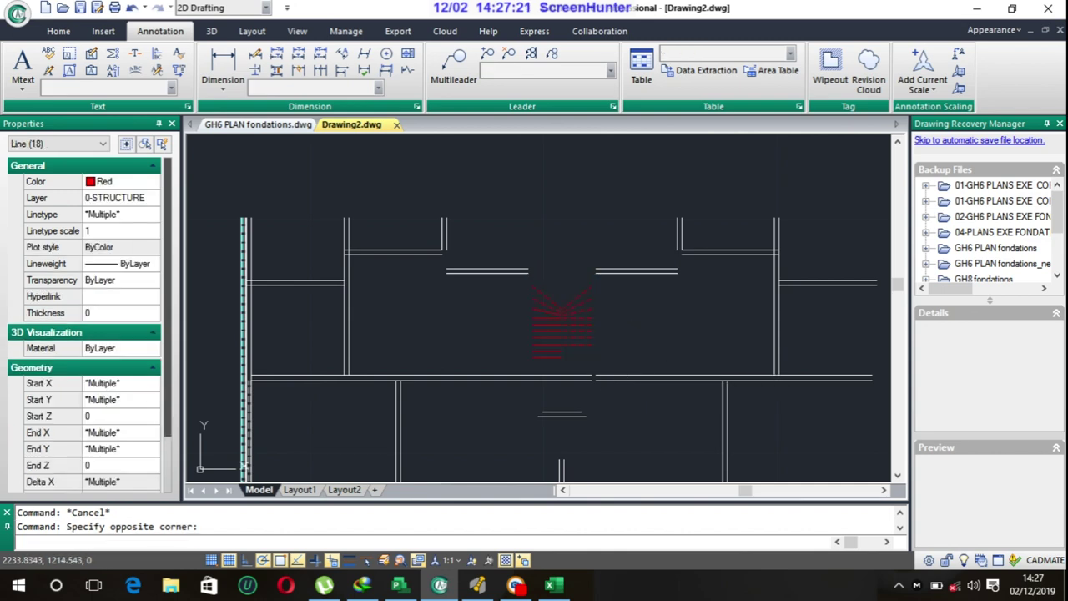
pyautogui.press('Delete')
pyautogui.scroll(-2, 450, 327)
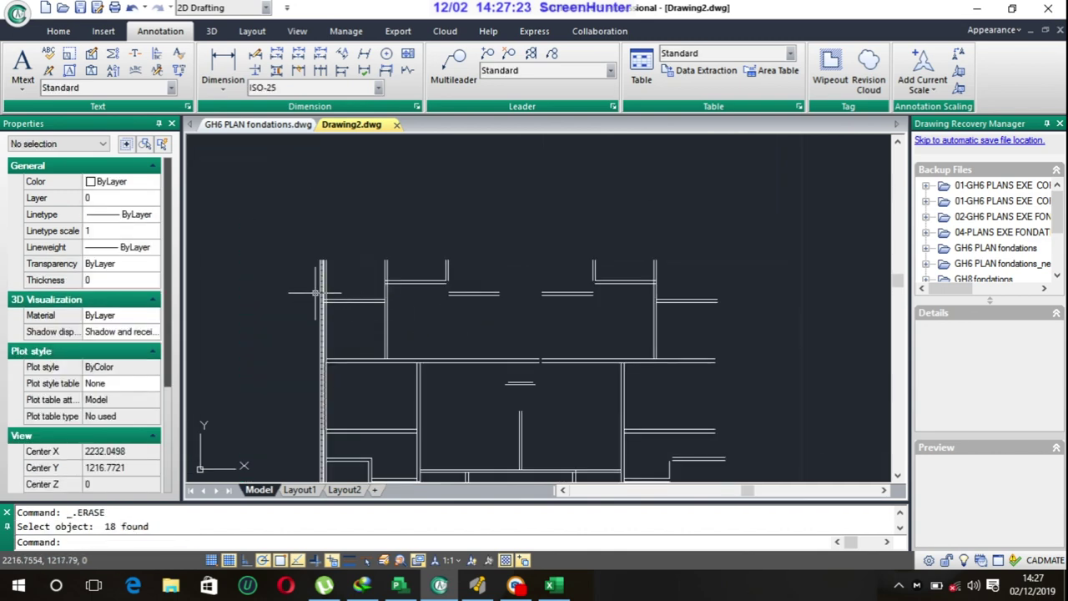
pyautogui.scroll(1, 317, 293)
pyautogui.scroll(1, 333, 263)
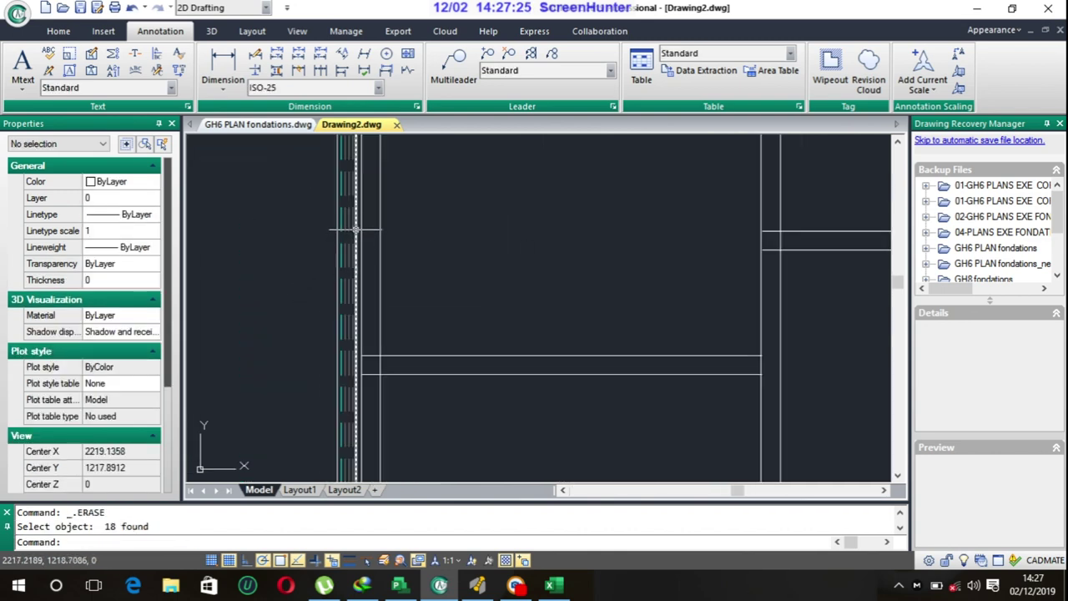
# - Erase the six leftover lines along the left wall and center the white outline
pyautogui.click(357, 225)
pyautogui.press('Escape')
pyautogui.scroll(1, 356, 224)
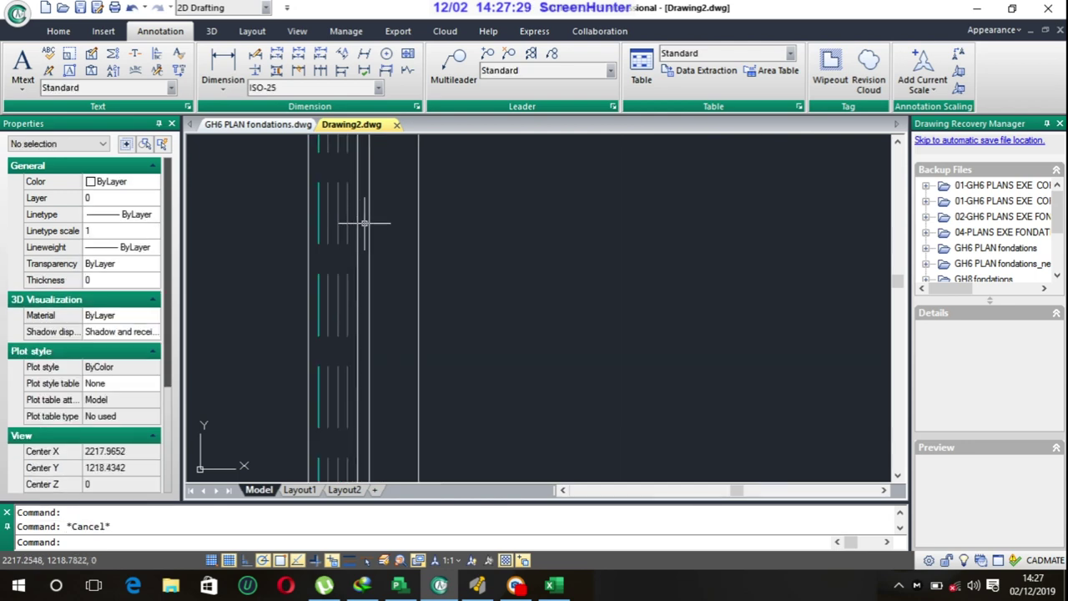
pyautogui.click(229, 218)
pyautogui.press('Delete')
pyautogui.scroll(-1, 282, 191)
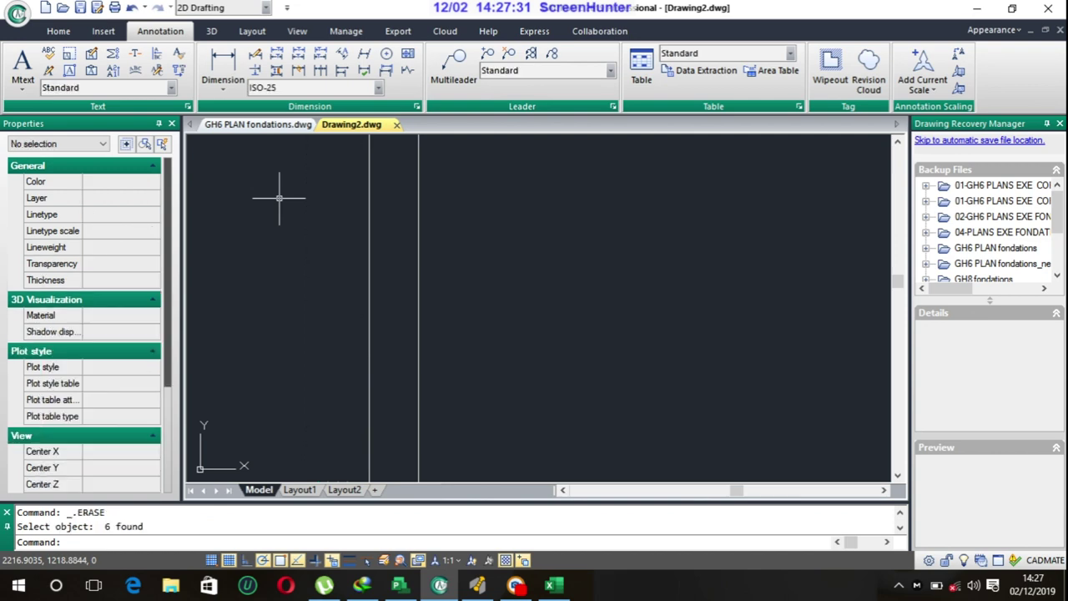
pyautogui.scroll(-1, 321, 284)
pyautogui.scroll(-2, 437, 299)
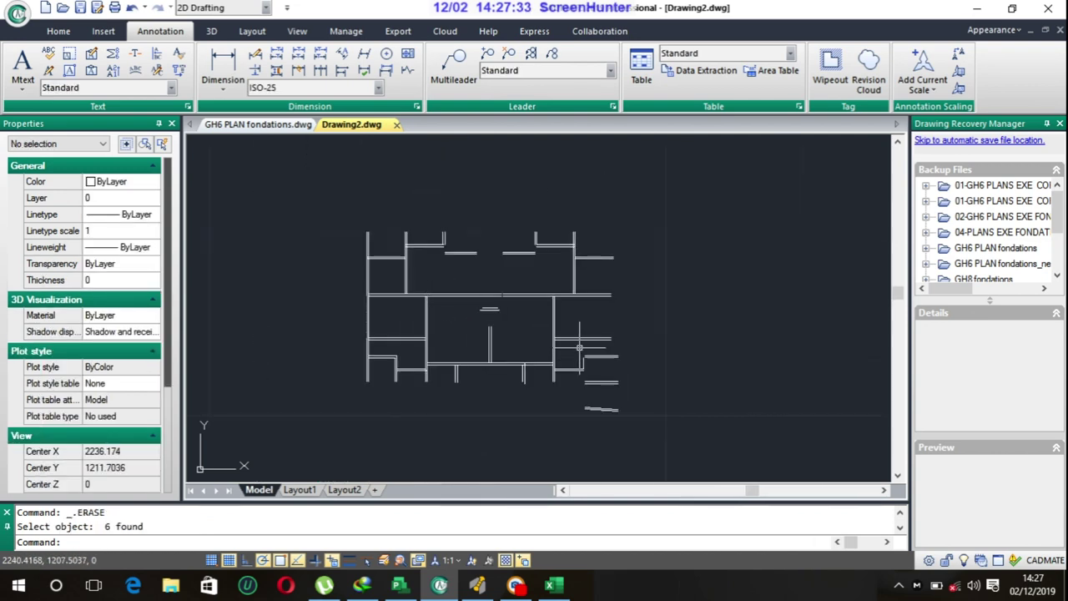
pyautogui.scroll(-2, 590, 410)
pyautogui.scroll(2, 404, 423)
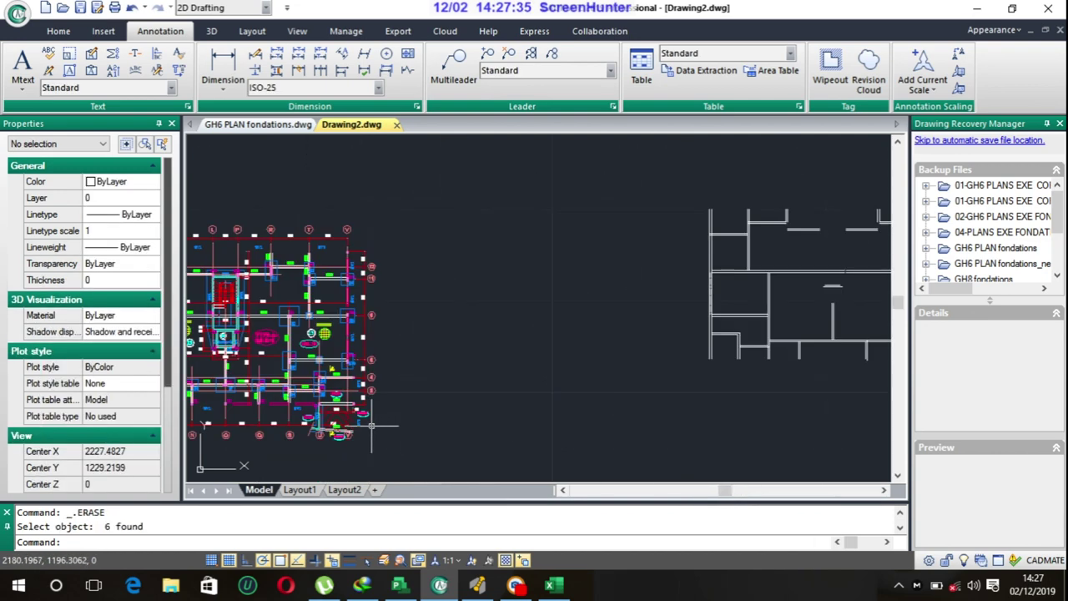
pyautogui.scroll(2, 368, 425)
pyautogui.scroll(-2, 270, 353)
pyautogui.scroll(-1, 639, 381)
pyautogui.moveTo(639, 381)
pyautogui.mouseDown(button='middle')
pyautogui.moveTo(519, 384)
pyautogui.moveTo(544, 403)
pyautogui.mouseUp(button='middle')
pyautogui.click(59, 37)
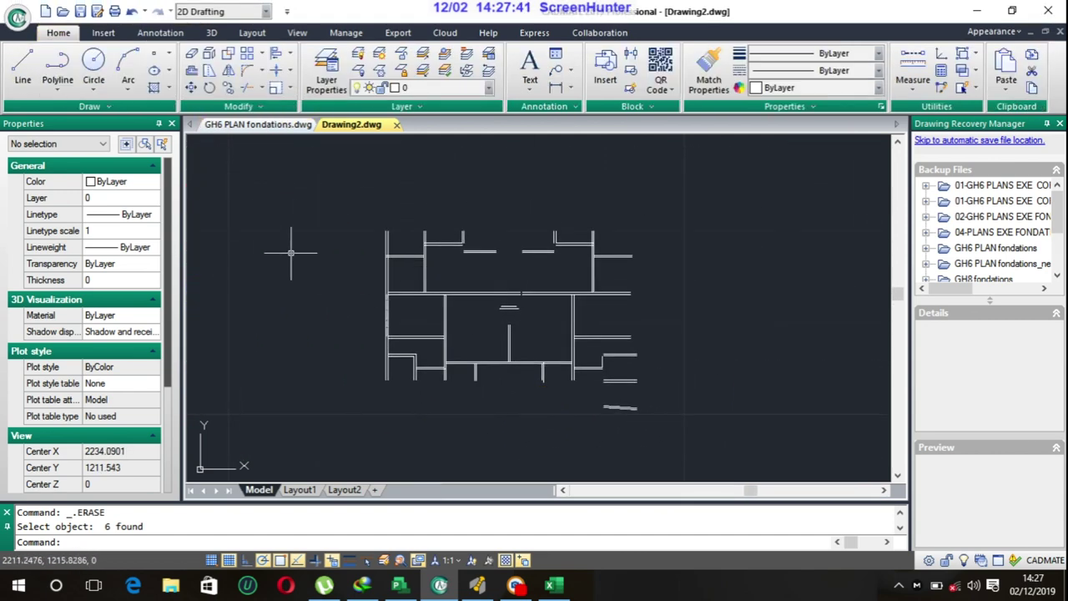
# - Draw a line along the outer edge from the left wall corner to the right wall corner
pyautogui.click(23, 65)
pyautogui.scroll(3, 530, 407)
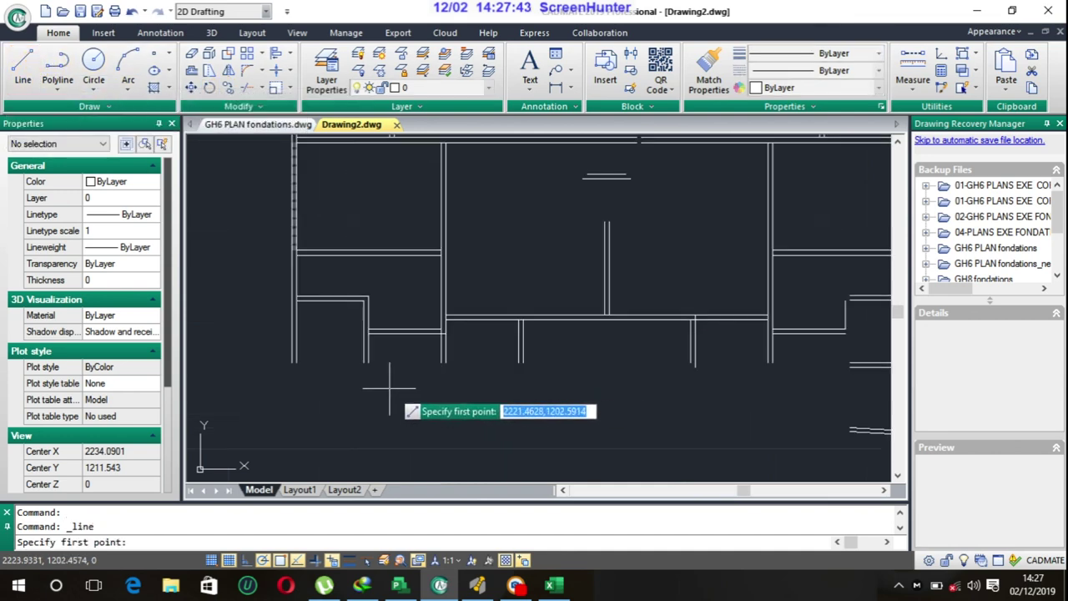
pyautogui.scroll(2, 287, 375)
pyautogui.click(288, 343)
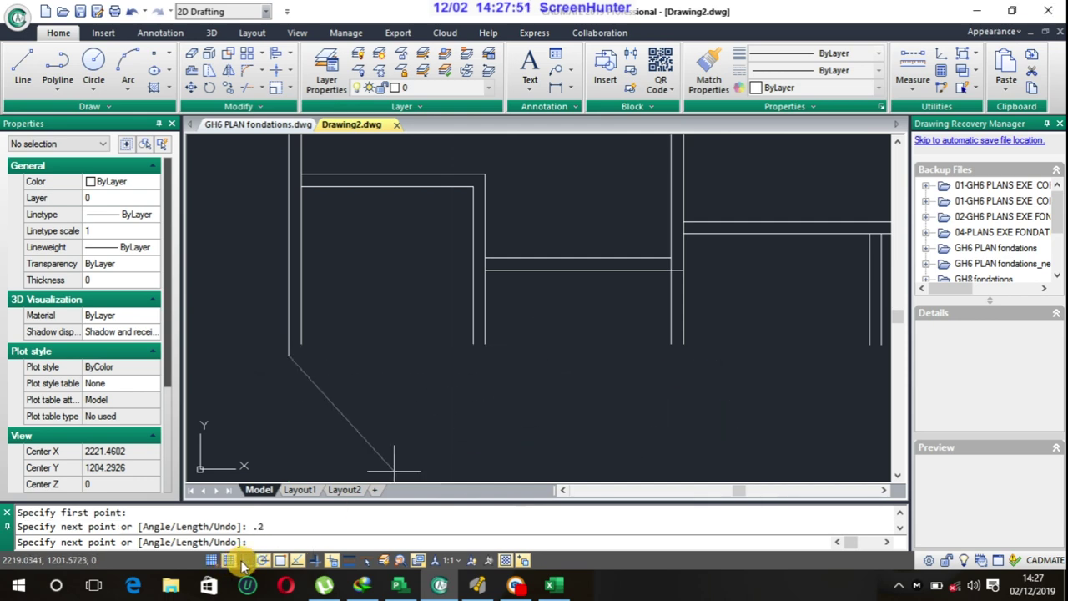
pyautogui.scroll(-2, 656, 429)
pyautogui.scroll(-1, 704, 429)
pyautogui.scroll(-2, 536, 429)
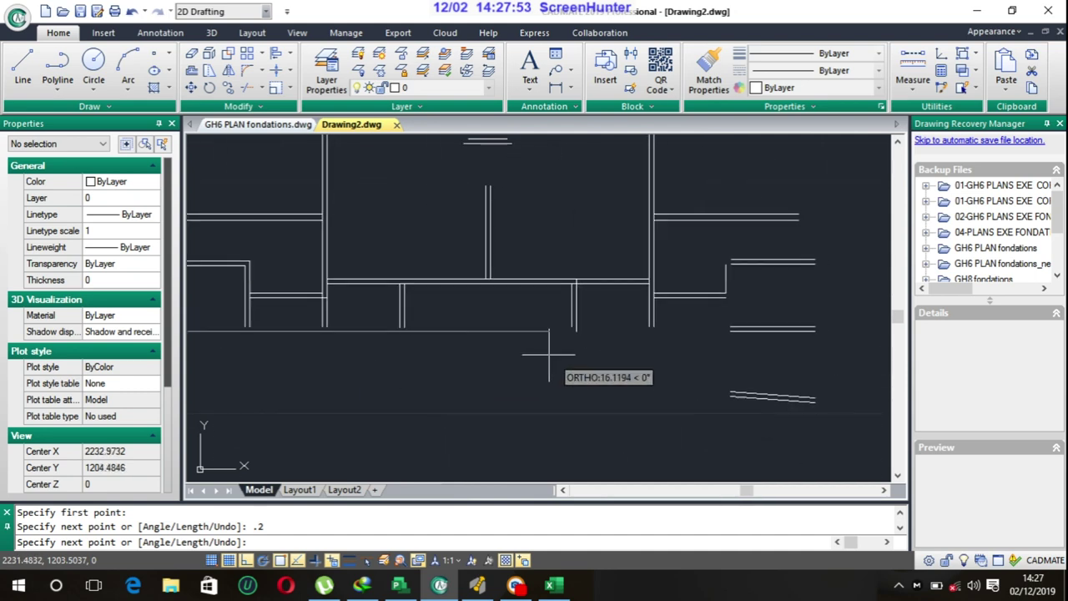
pyautogui.click(814, 331)
# - Continue the traced line to the next outline corner and finish the tracing
pyautogui.scroll(-3, 813, 334)
pyautogui.scroll(-2, 780, 310)
pyautogui.scroll(2, 751, 305)
pyautogui.scroll(3, 662, 305)
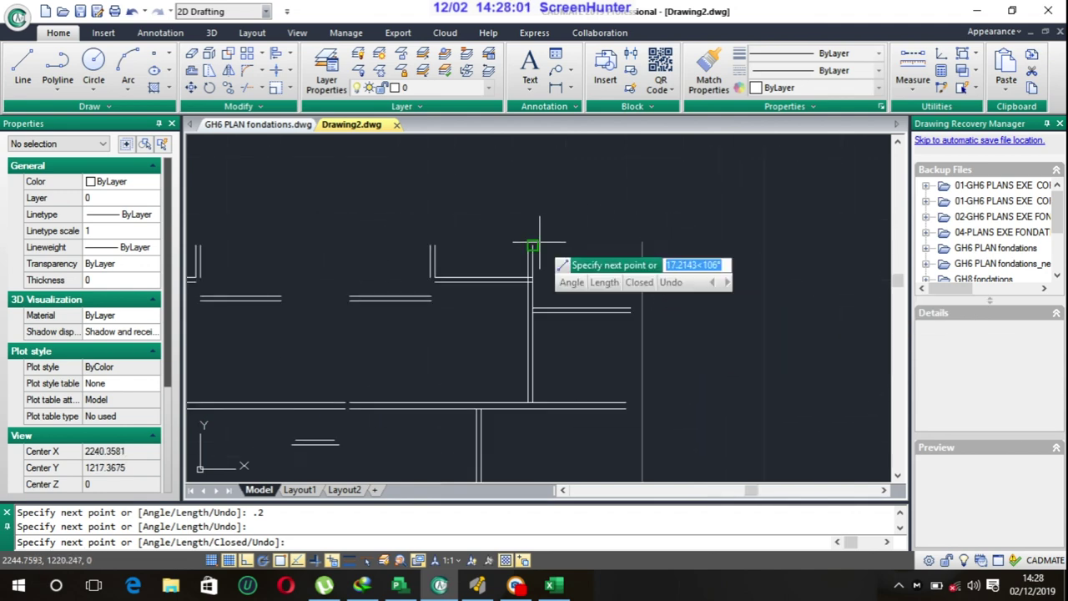
pyautogui.click(601, 240)
pyautogui.scroll(-3, 418, 262)
pyautogui.moveTo(418, 261); pyautogui.dragTo(615, 270, button='middle')
pyautogui.scroll(2, 429, 251)
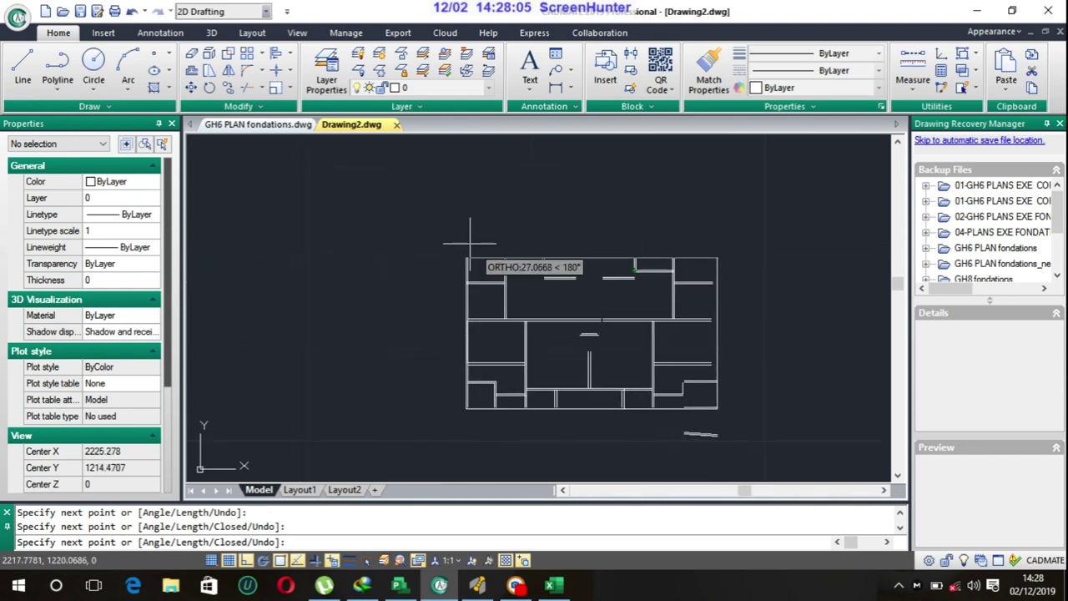
pyautogui.scroll(3, 477, 262)
pyautogui.scroll(2, 448, 313)
pyautogui.press('Escape')
pyautogui.moveTo(501, 310); pyautogui.dragTo(553, 340, button='middle')
pyautogui.scroll(-2, 436, 316)
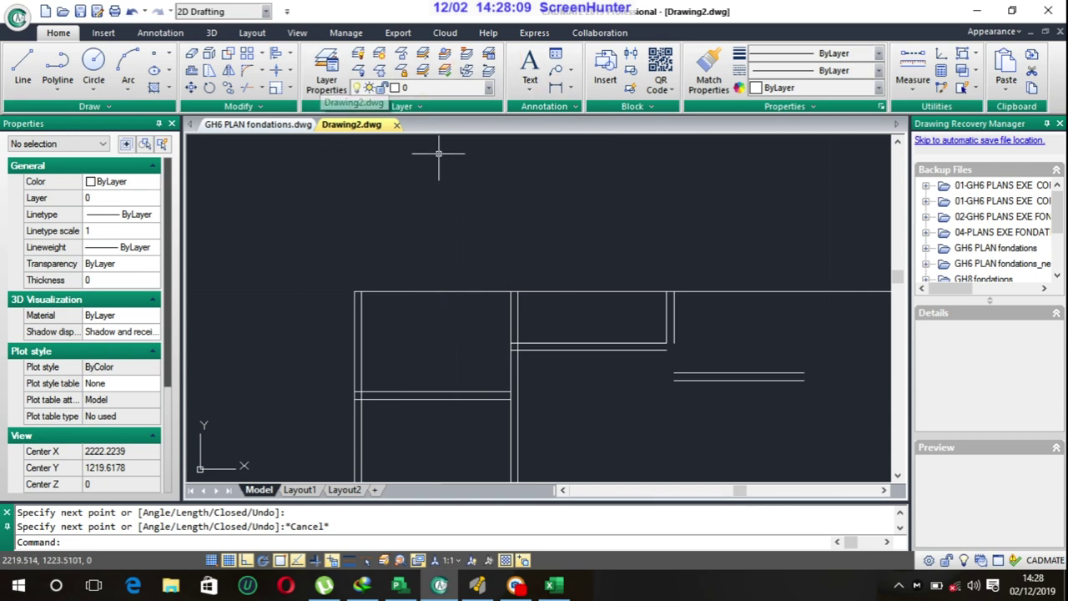
pyautogui.click(191, 70)
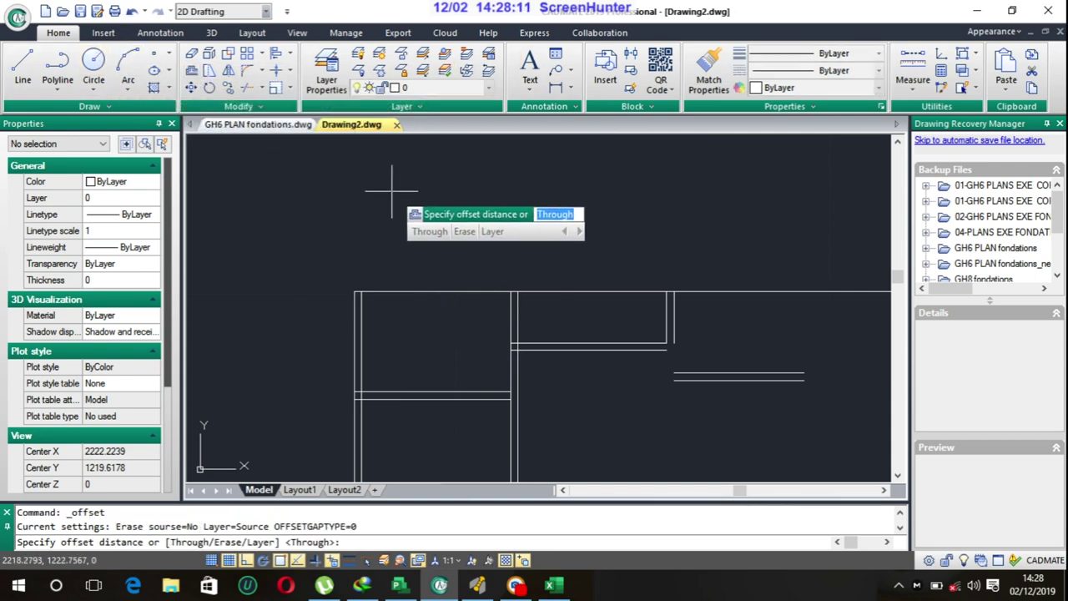
# - Offset the top wall line by 0.2 to double it
pyautogui.click(392, 193)
pyautogui.write('.')
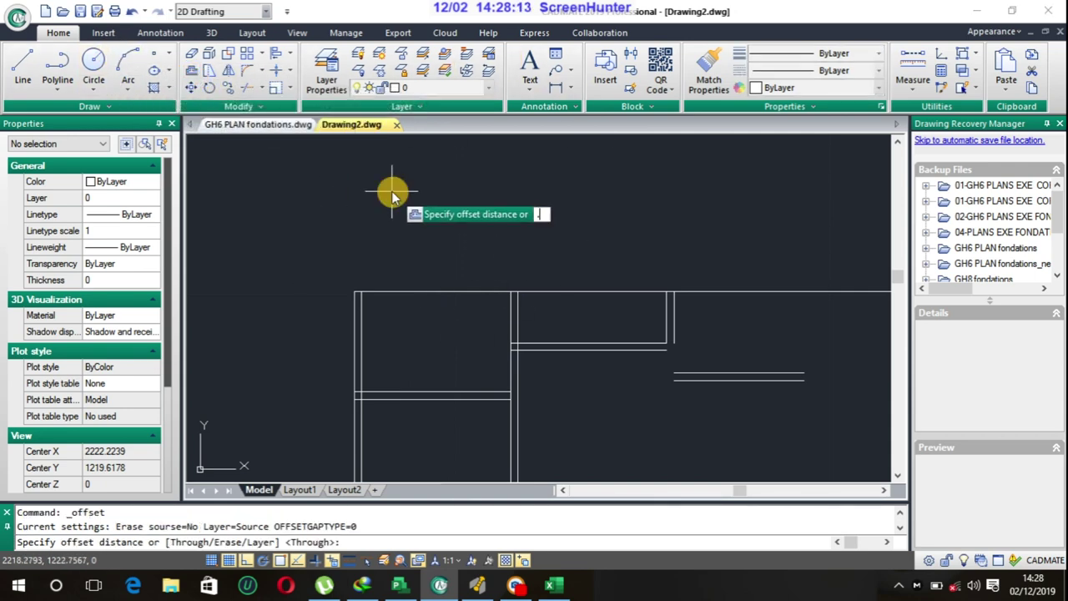
pyautogui.write('2')
pyautogui.press('Return')
pyautogui.click(422, 290)
pyautogui.click(458, 269)
pyautogui.scroll(-3, 472, 287)
pyautogui.moveTo(506, 305); pyautogui.dragTo(282, 225, button='middle')
pyautogui.scroll(3, 517, 305)
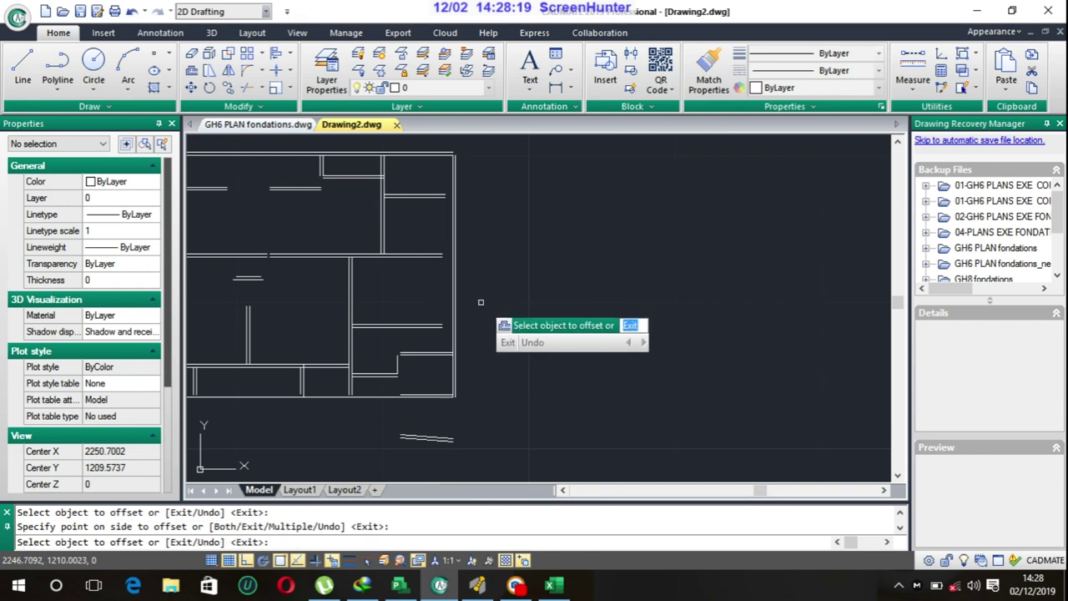
pyautogui.press('Escape')
# - Erase the two stray short lines below the plan
pyautogui.scroll(-5, 464, 398)
pyautogui.scroll(3, 472, 401)
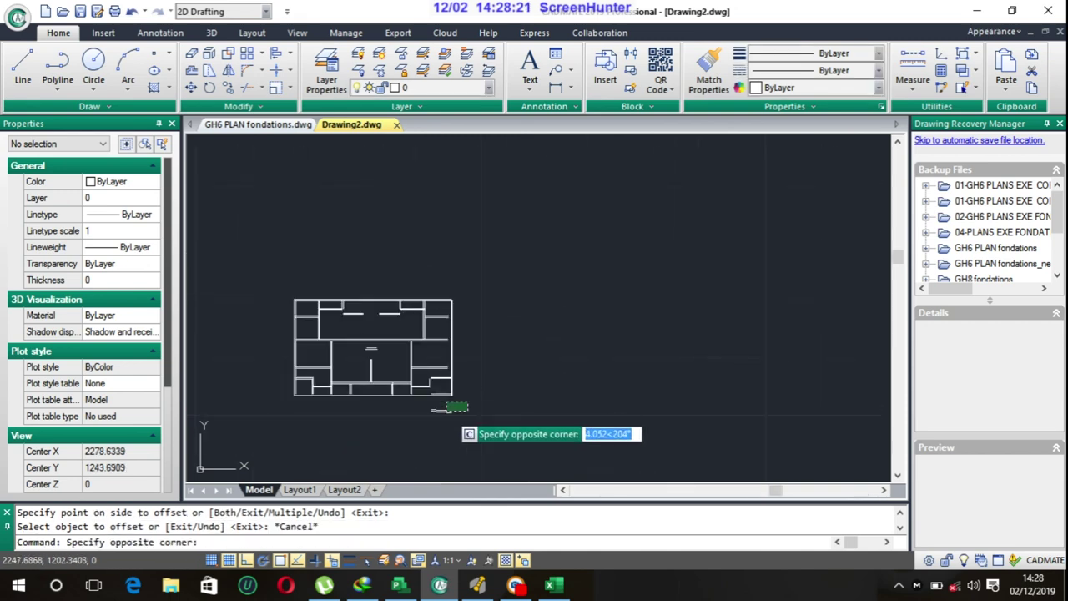
pyautogui.click(428, 417)
pyautogui.press('Delete')
pyautogui.scroll(4, 360, 350)
pyautogui.scroll(3, 362, 348)
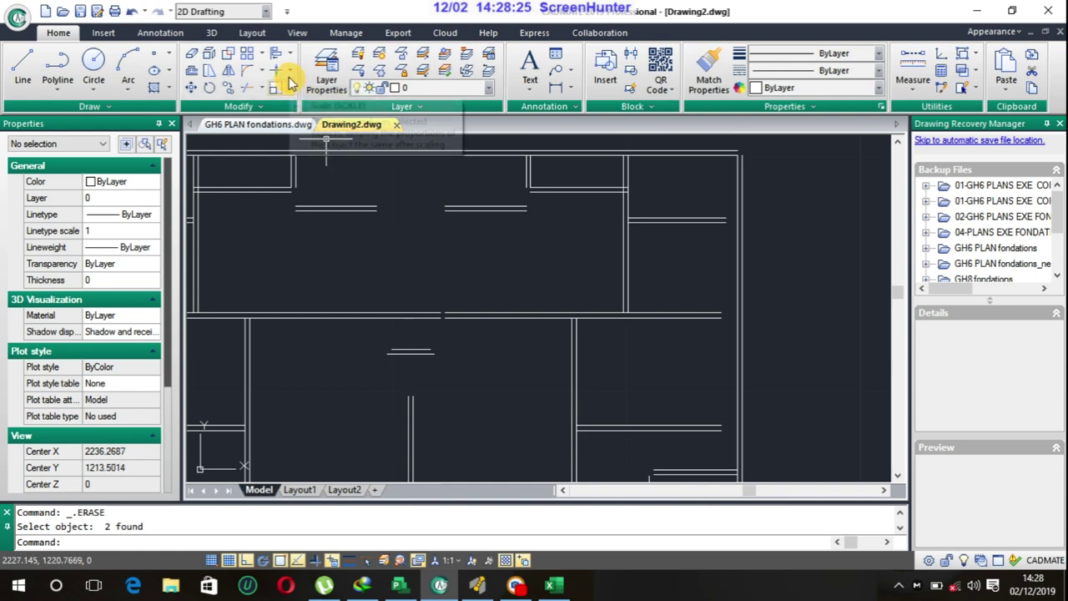
pyautogui.click(262, 87)
# - Extend the horizontal wall line to its boundary and cut the dashed line back to a stub
pyautogui.click(276, 153)
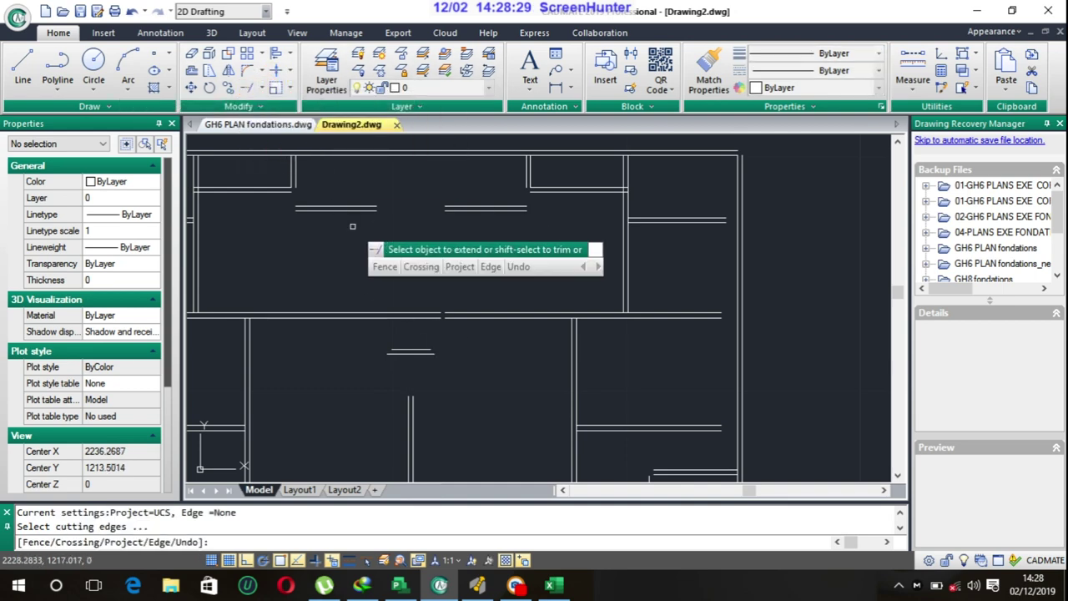
pyautogui.press('Return')
pyautogui.scroll(2, 292, 200)
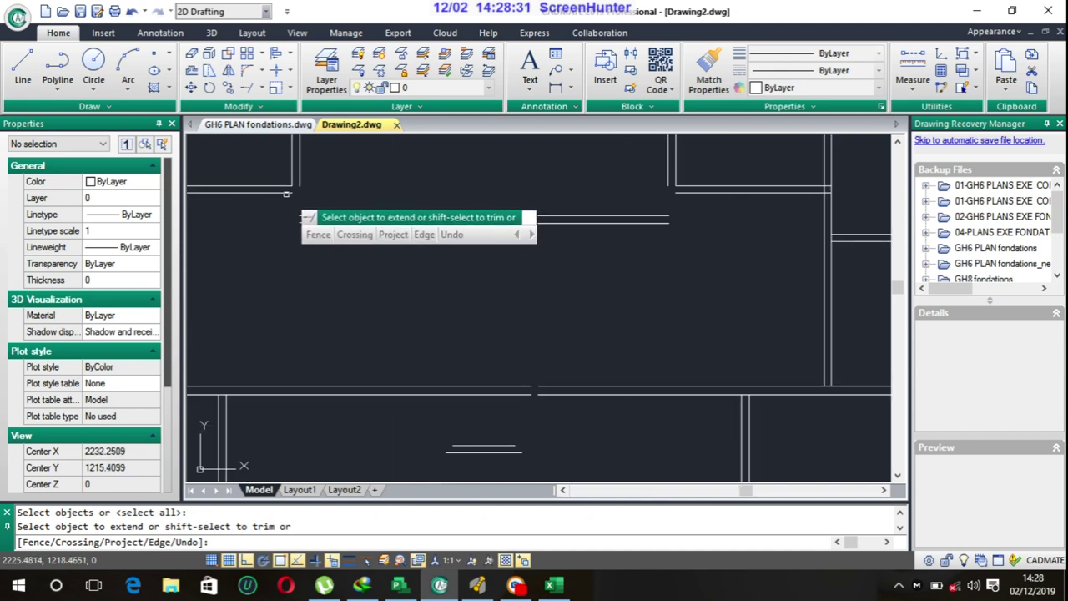
pyautogui.click(286, 192)
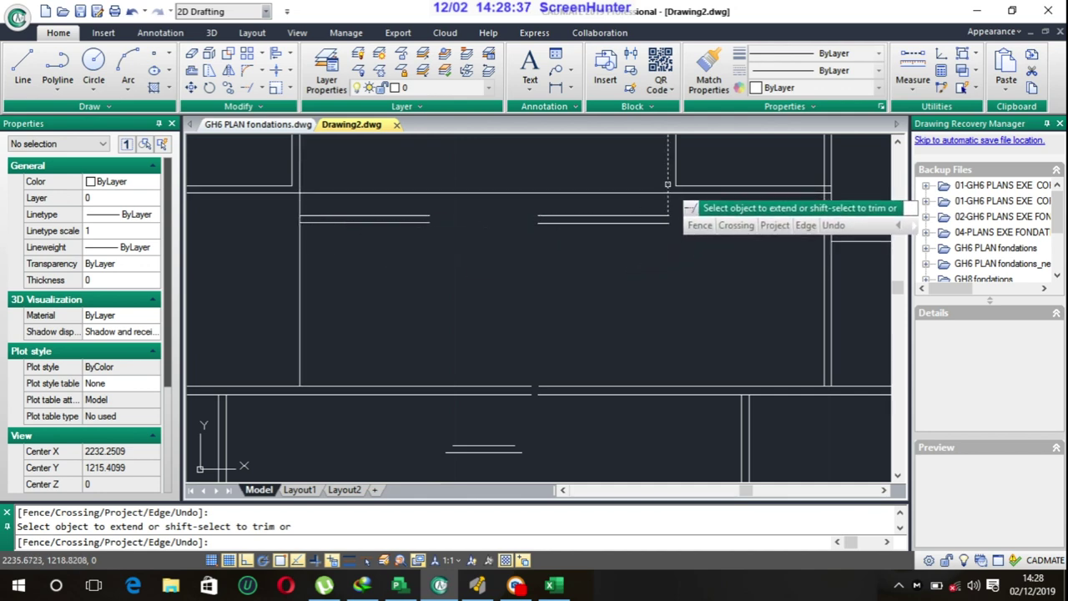
pyautogui.scroll(-2, 718, 300)
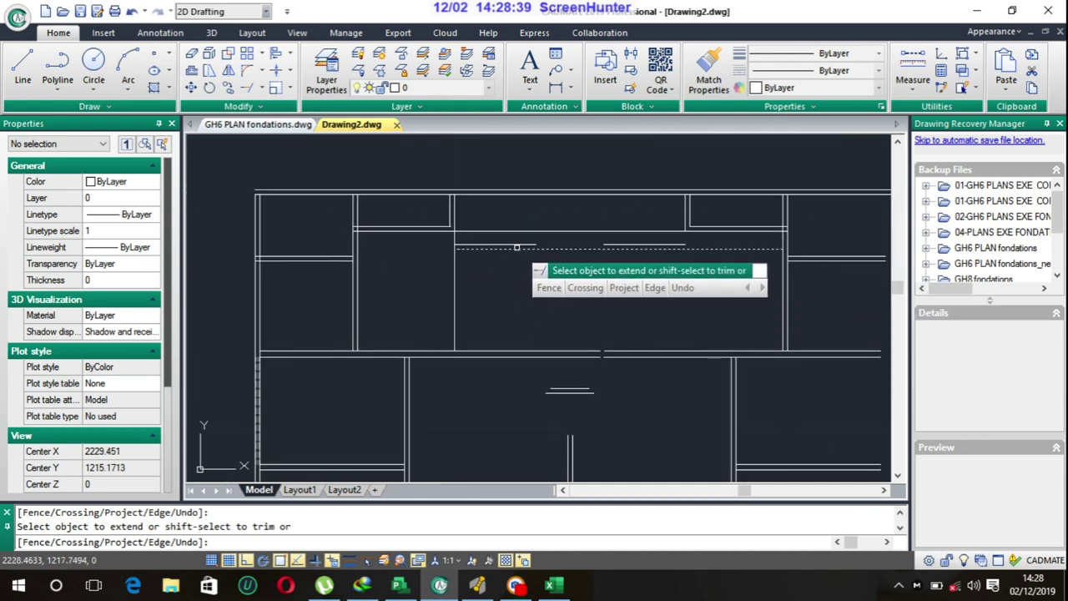
pyautogui.scroll(2, 594, 398)
pyautogui.click(575, 317)
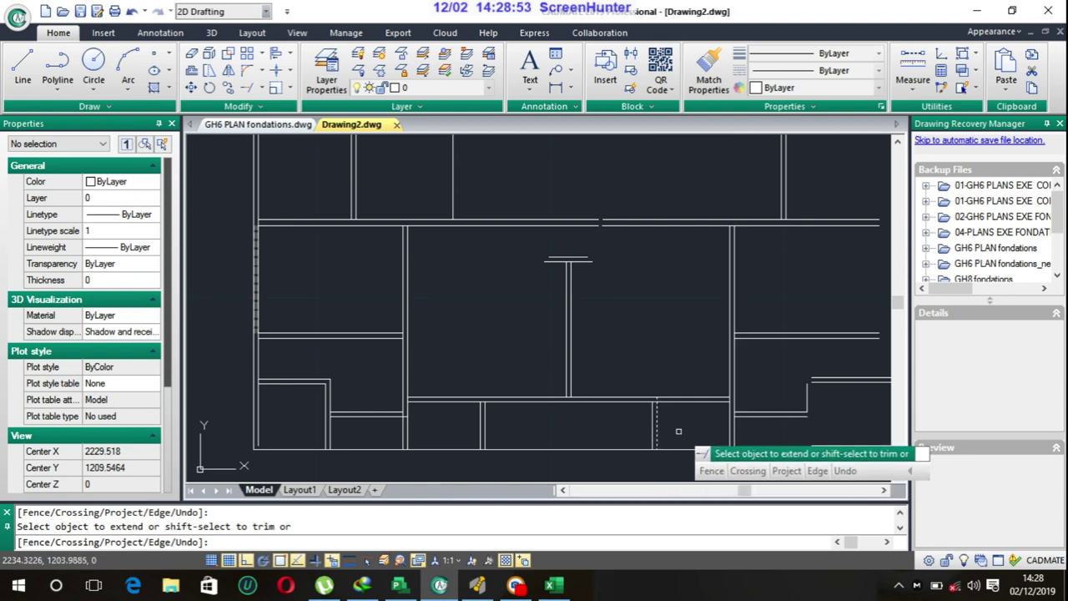
pyautogui.moveTo(675, 437); pyautogui.dragTo(584, 382, button='middle')
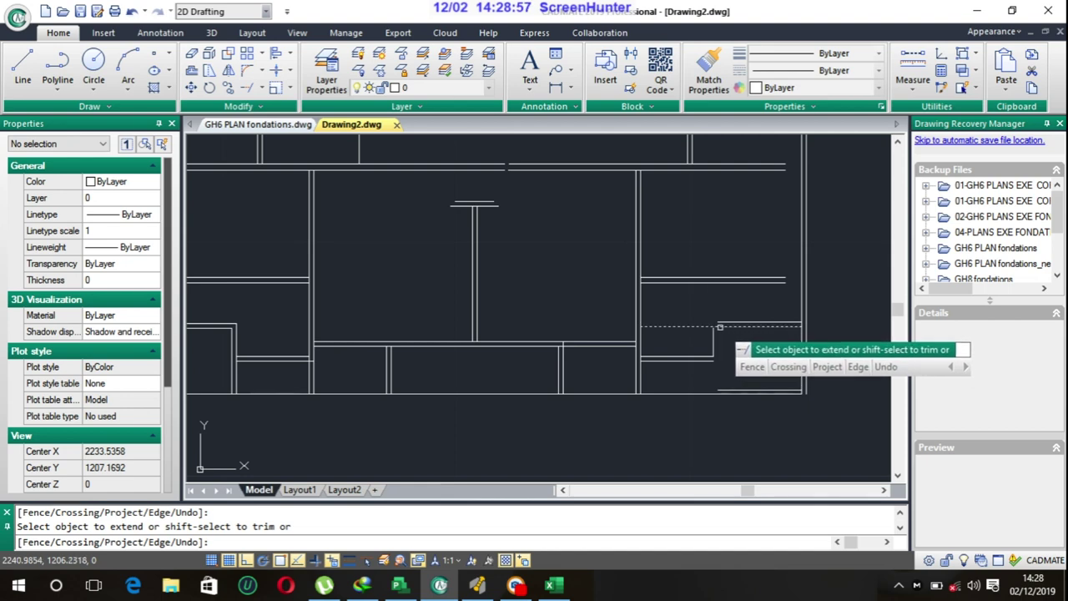
pyautogui.press('Escape')
# - Stretch the short horizontal wall line's left end onto the vertical wall
pyautogui.scroll(5, 725, 342)
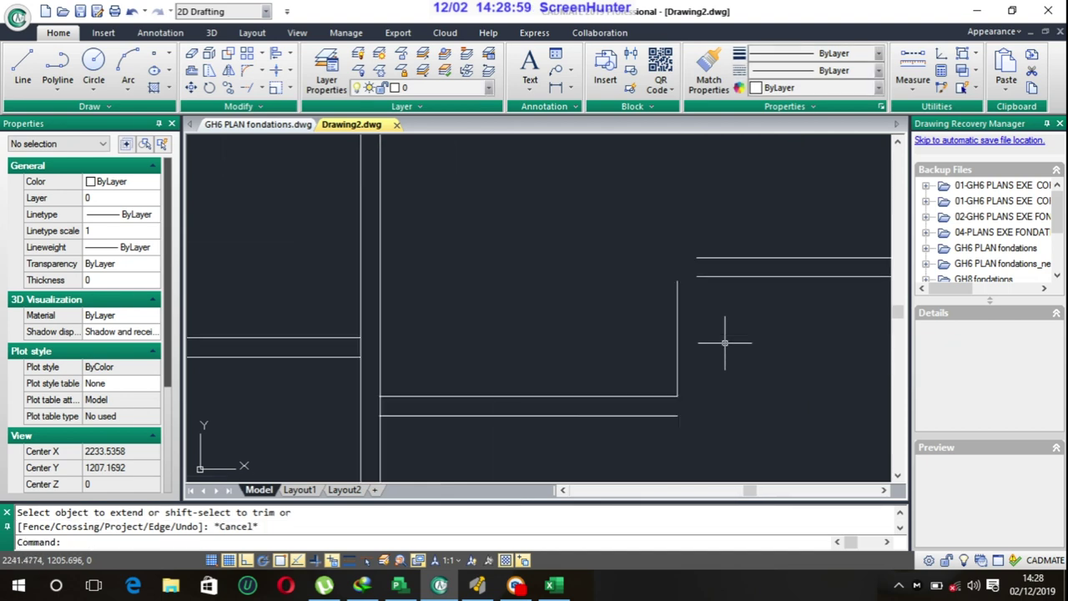
pyautogui.click(703, 258)
pyautogui.click(697, 257)
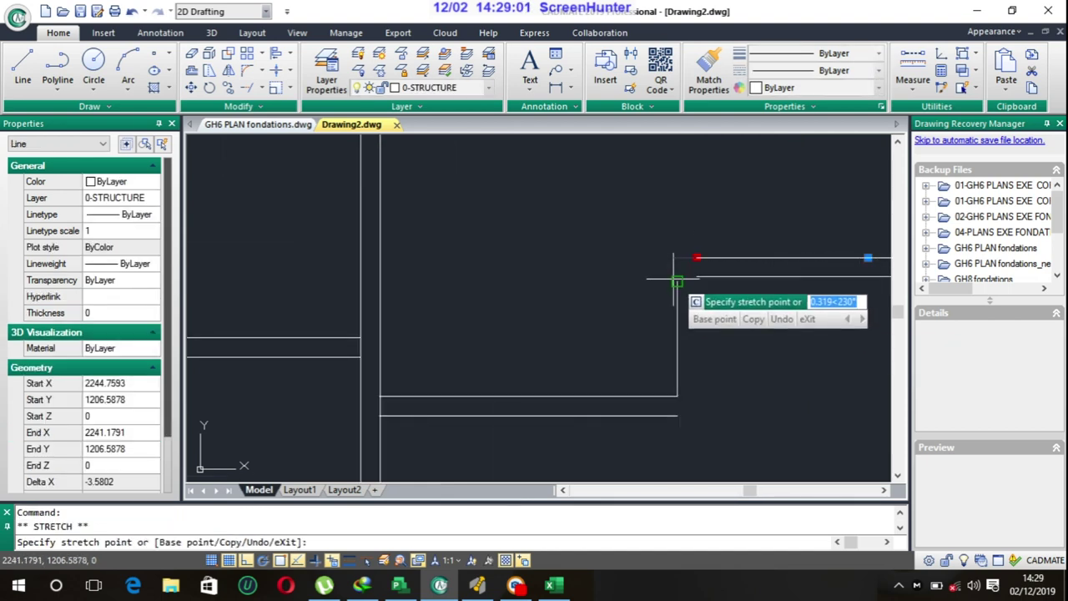
pyautogui.click(677, 257)
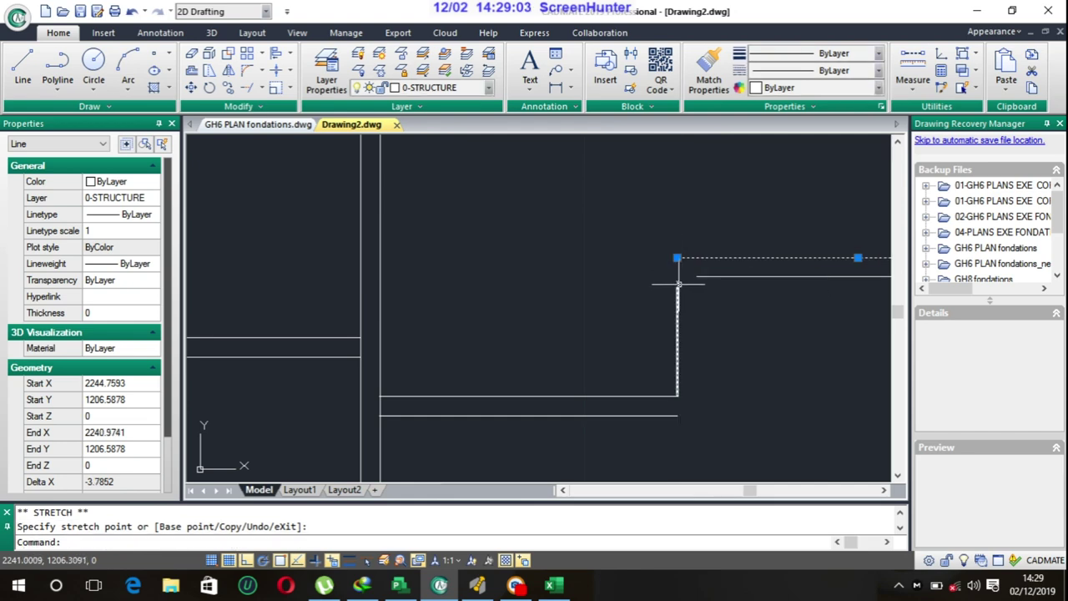
pyautogui.click(677, 281)
pyautogui.press('Escape')
pyautogui.scroll(-2, 692, 281)
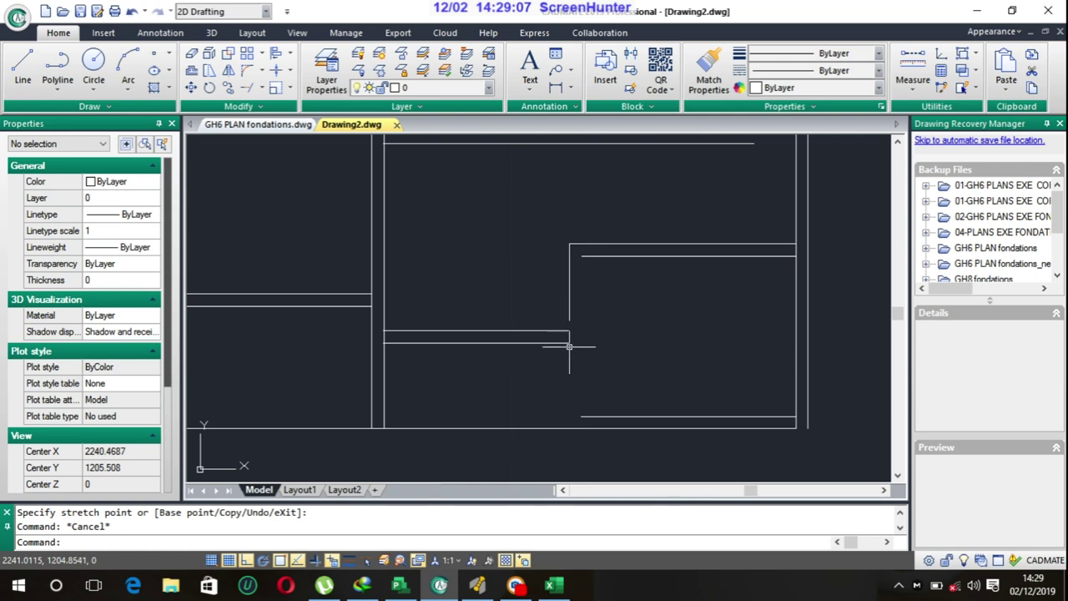
pyautogui.click(569, 343)
pyautogui.press('Escape')
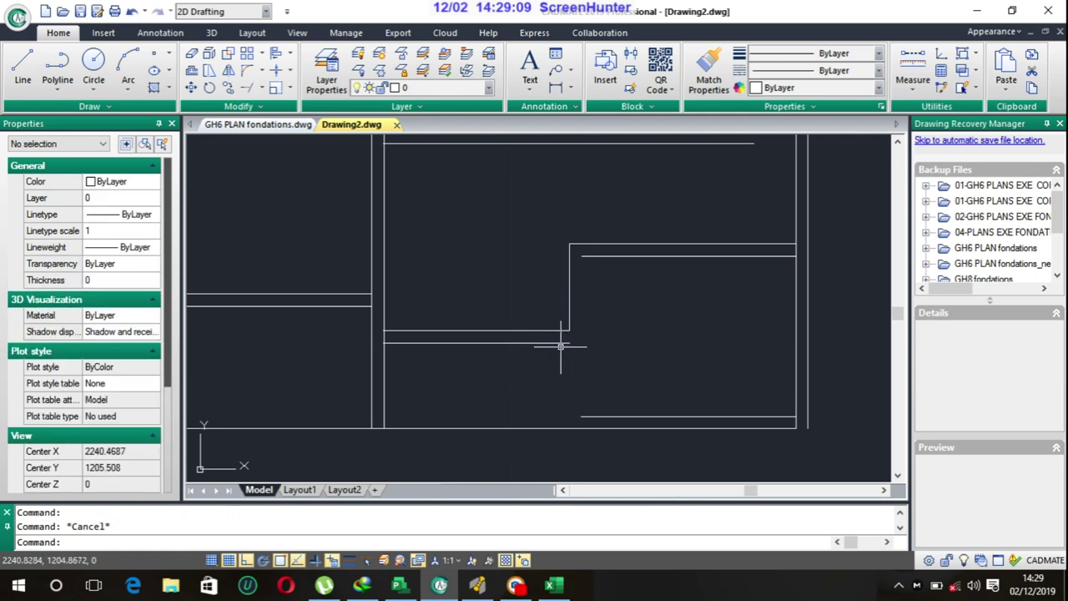
pyautogui.click(562, 341)
pyautogui.click(569, 343)
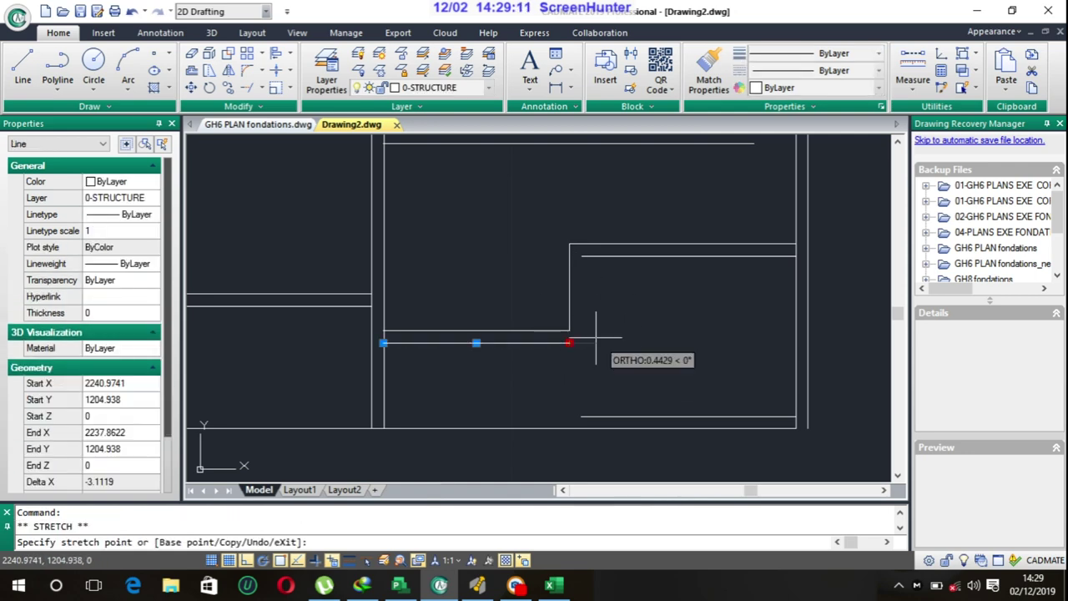
pyautogui.press('Escape')
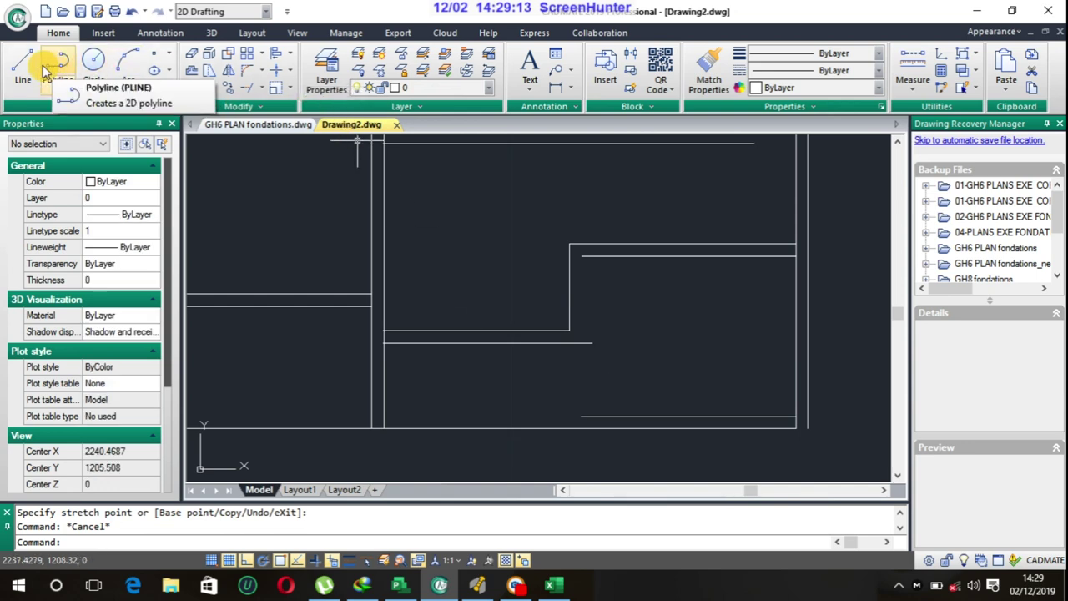
# - Draw a vertical wall line from the inner corner down to the lower wall endpoint
pyautogui.click(58, 65)
pyautogui.click(581, 256)
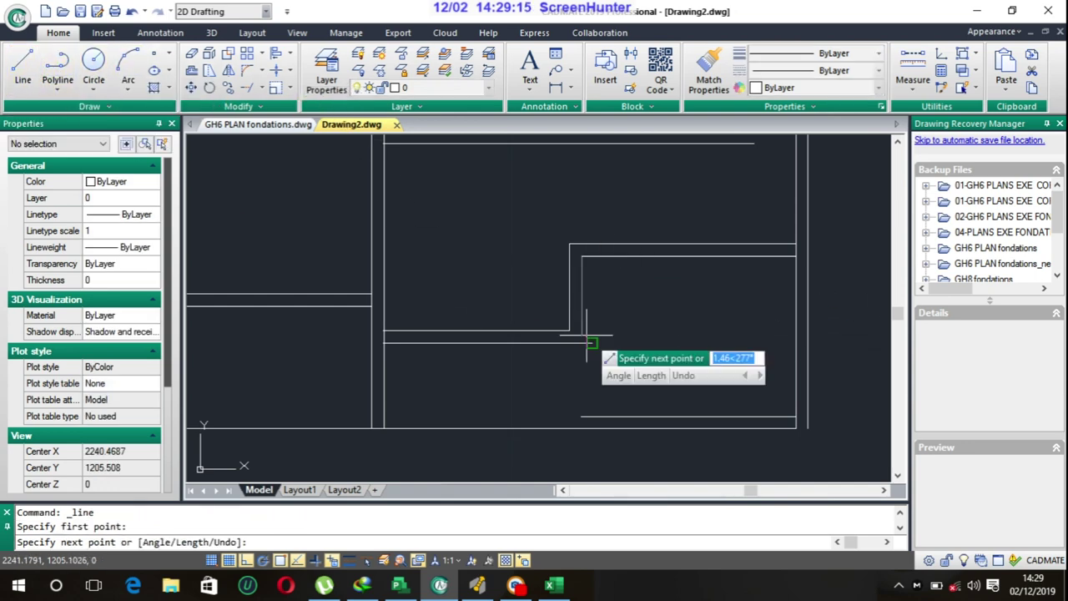
pyautogui.click(582, 343)
pyautogui.press('Escape')
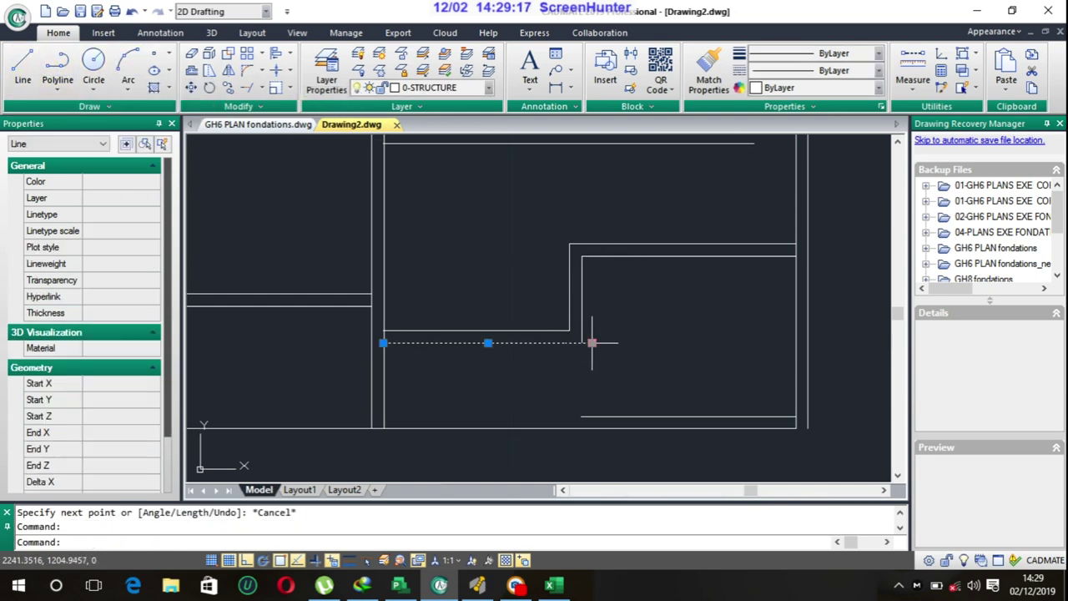
pyautogui.click(592, 342)
pyautogui.press('Escape')
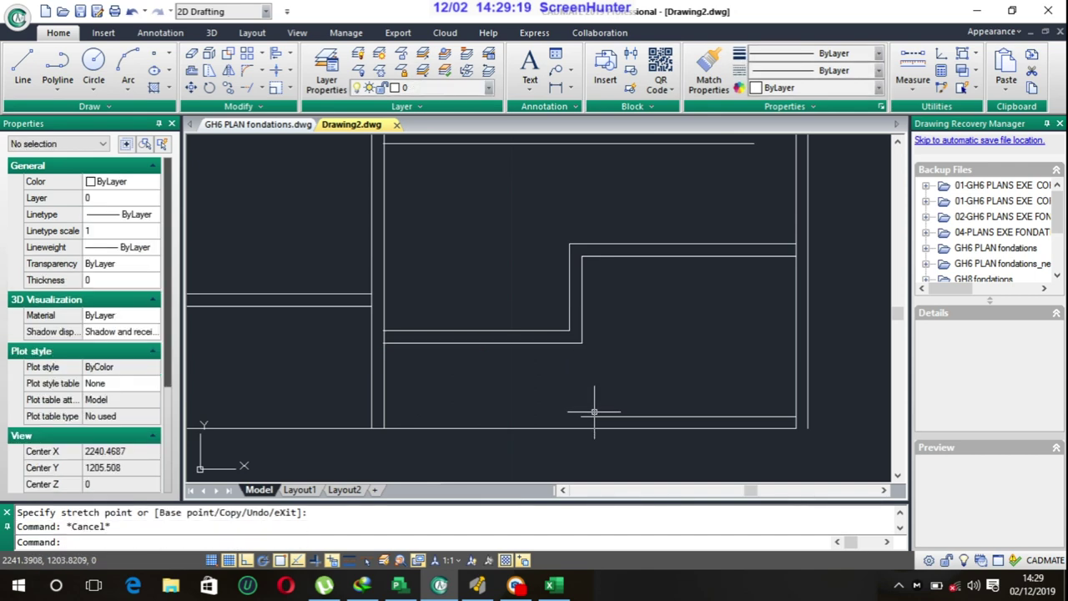
# - Stretch the bottom wall line further left past the left wall
pyautogui.click(594, 415)
pyautogui.click(582, 416)
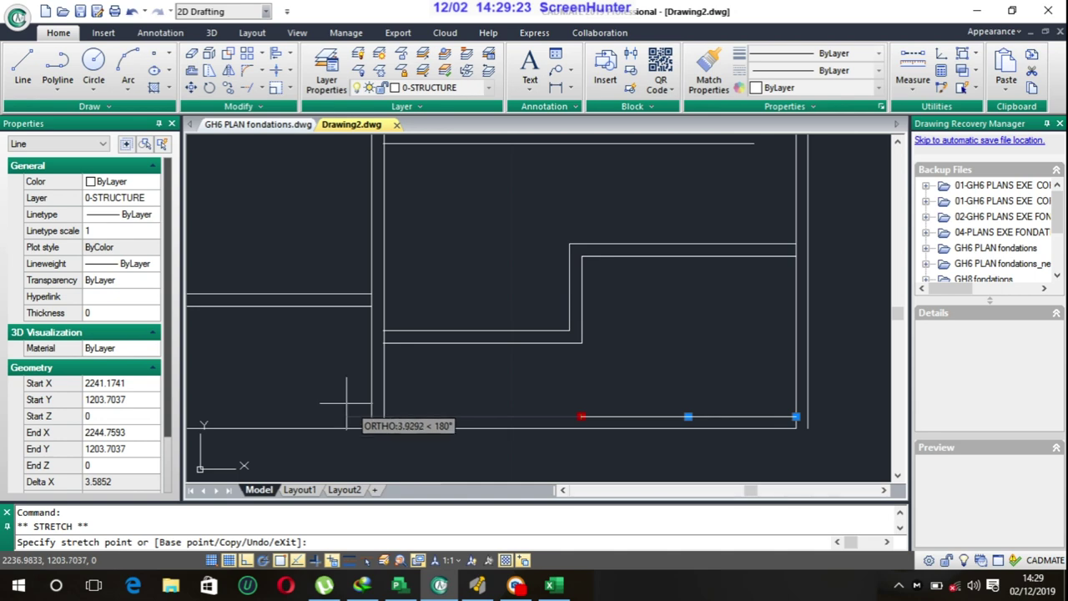
pyautogui.press('Escape')
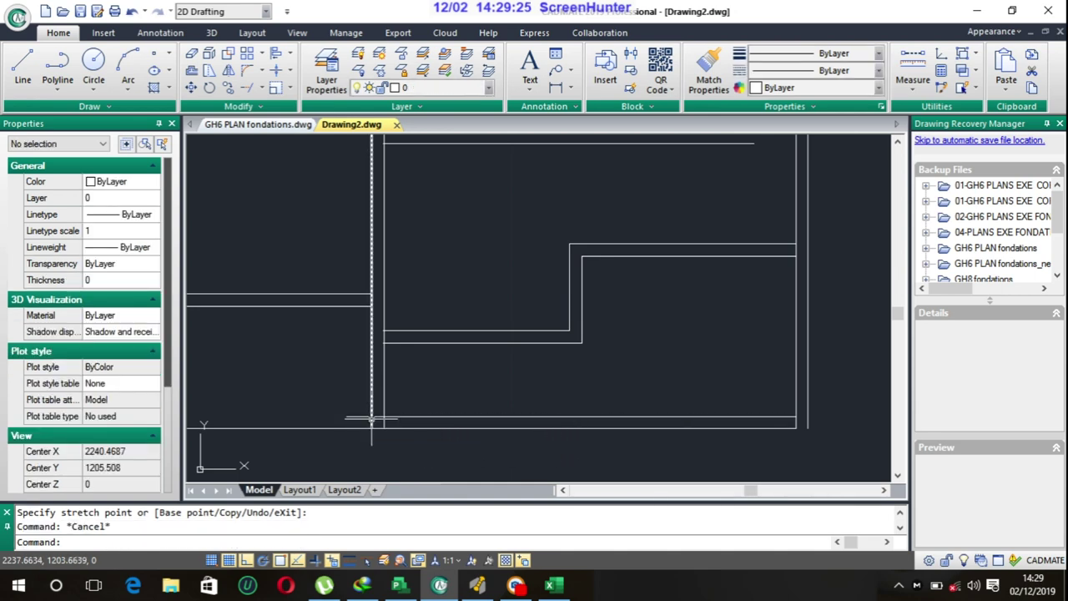
pyautogui.click(260, 88)
pyautogui.click(274, 112)
pyautogui.press('Return')
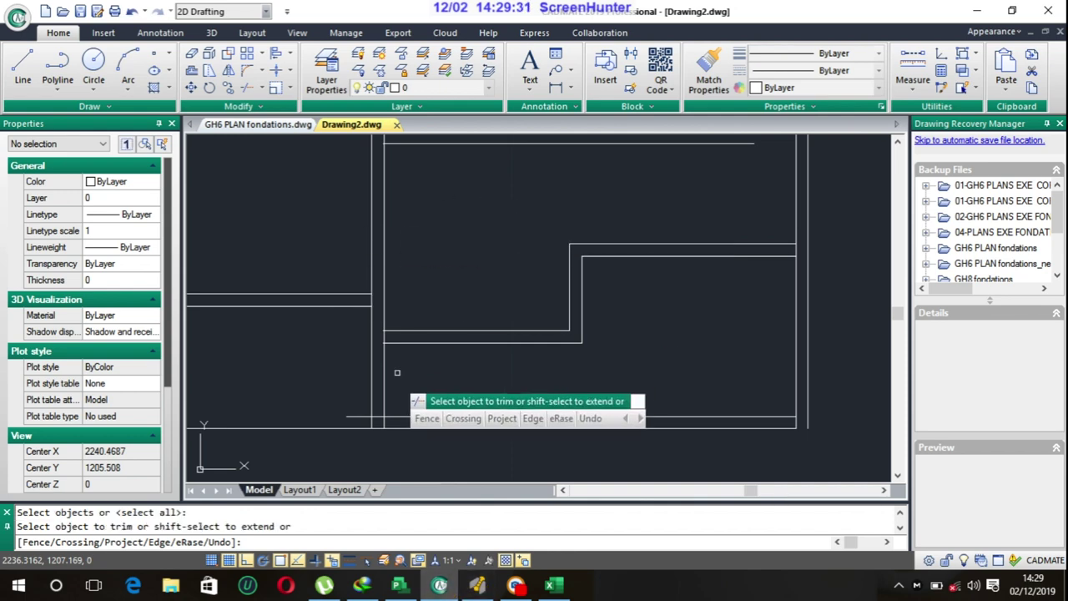
# - Trim the short line, the stub and the short vertical piece at the wall junction
pyautogui.scroll(4, 359, 430)
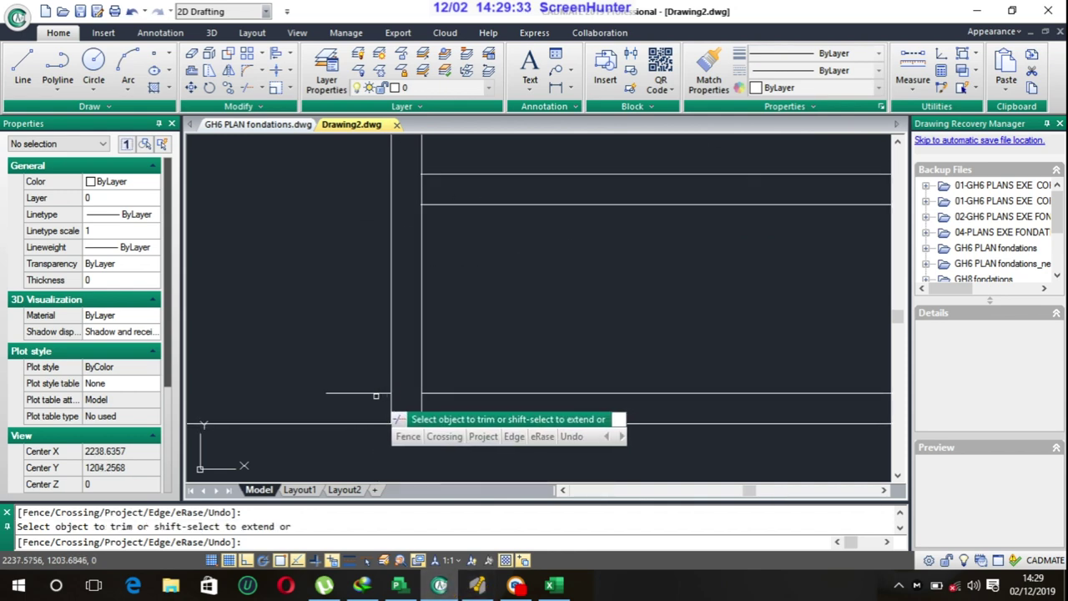
pyautogui.scroll(-2, 368, 309)
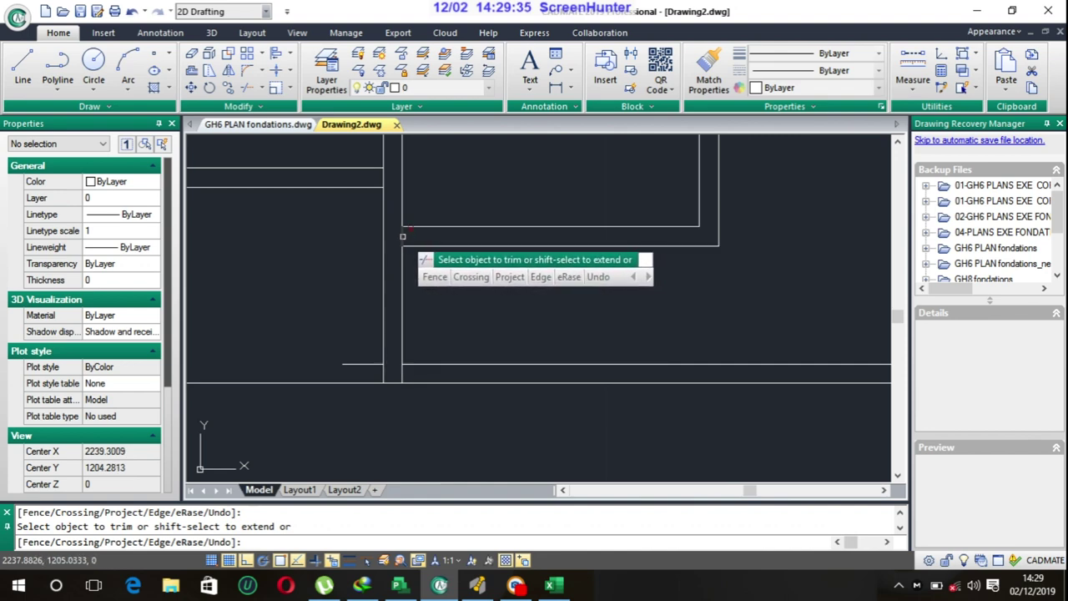
pyautogui.scroll(1, 393, 242)
pyautogui.scroll(1, 386, 249)
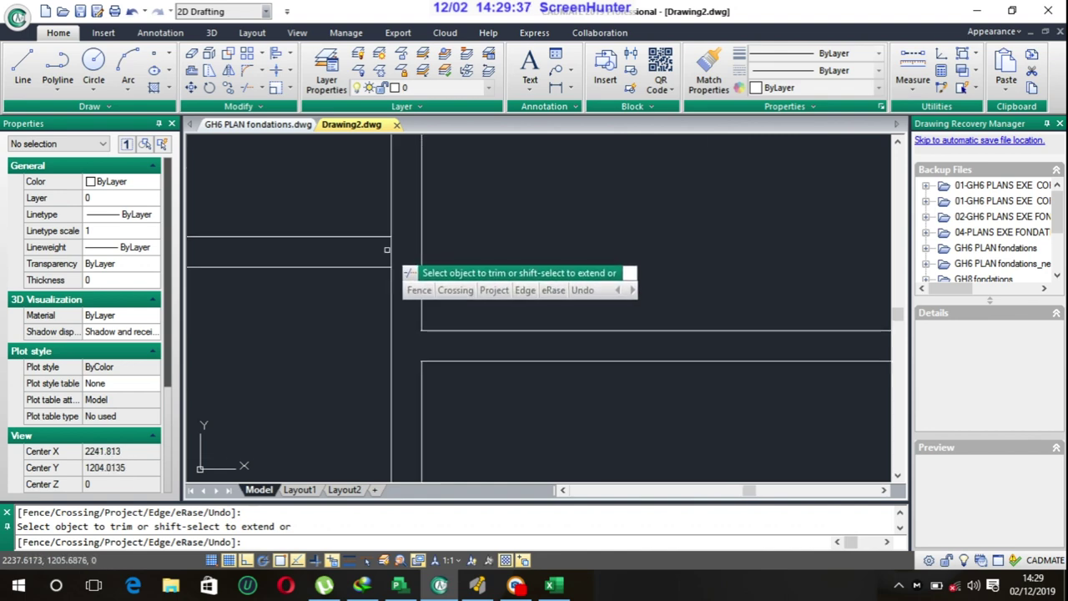
pyautogui.click(388, 248)
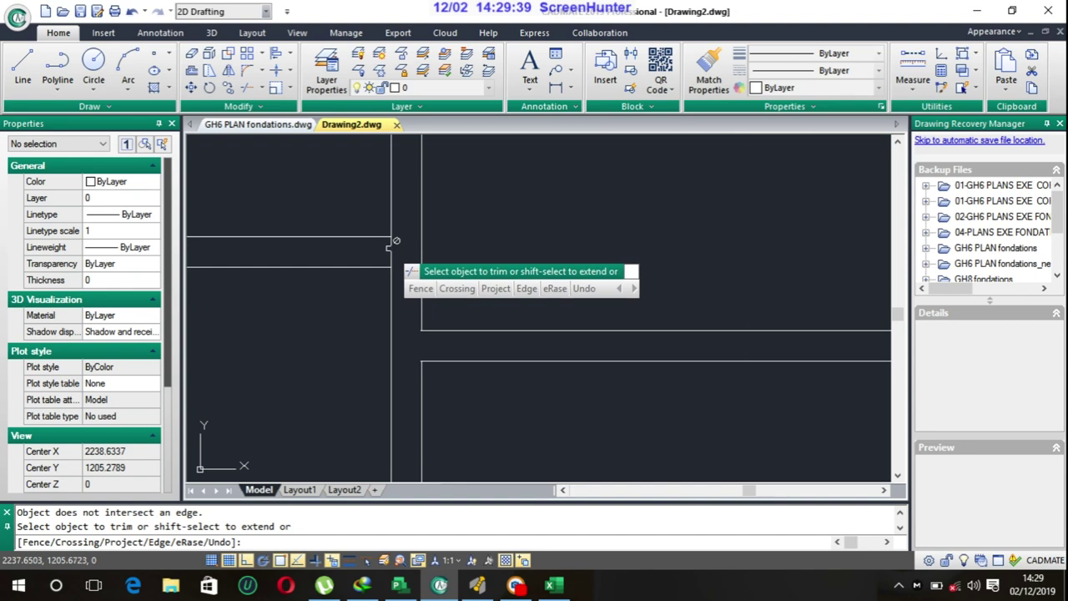
pyautogui.scroll(-3, 389, 264)
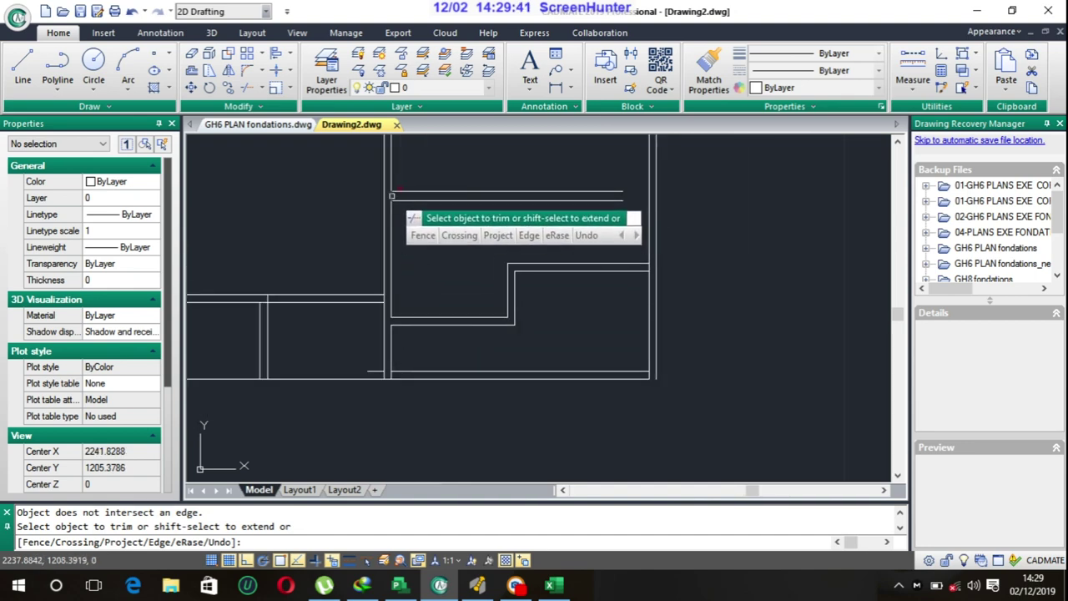
pyautogui.scroll(-1, 346, 298)
pyautogui.scroll(3, 295, 297)
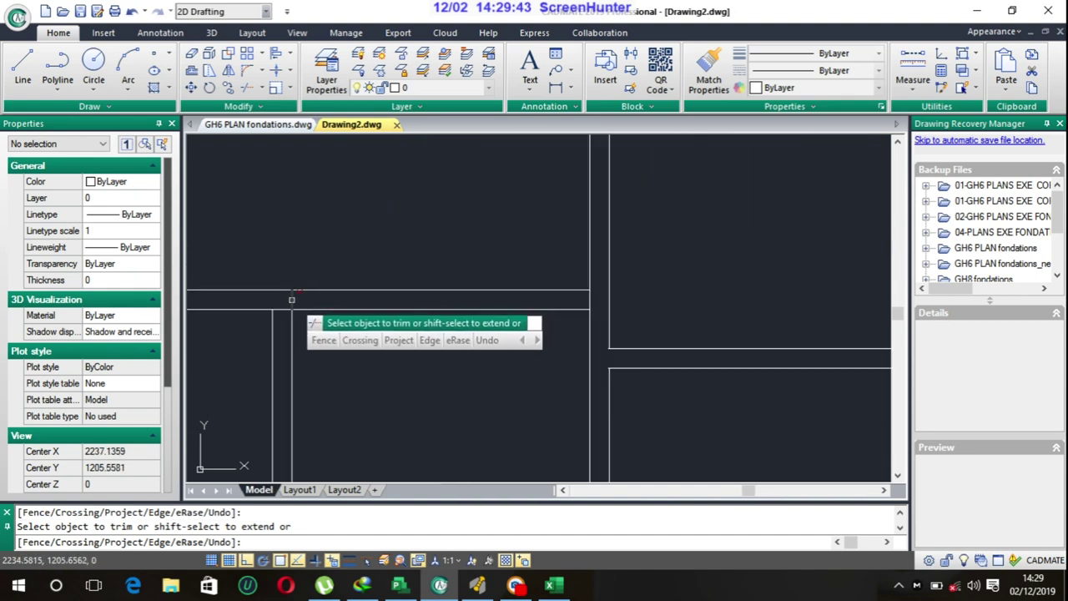
pyautogui.scroll(-3, 281, 317)
pyautogui.scroll(5, 452, 322)
pyautogui.scroll(-3, 527, 360)
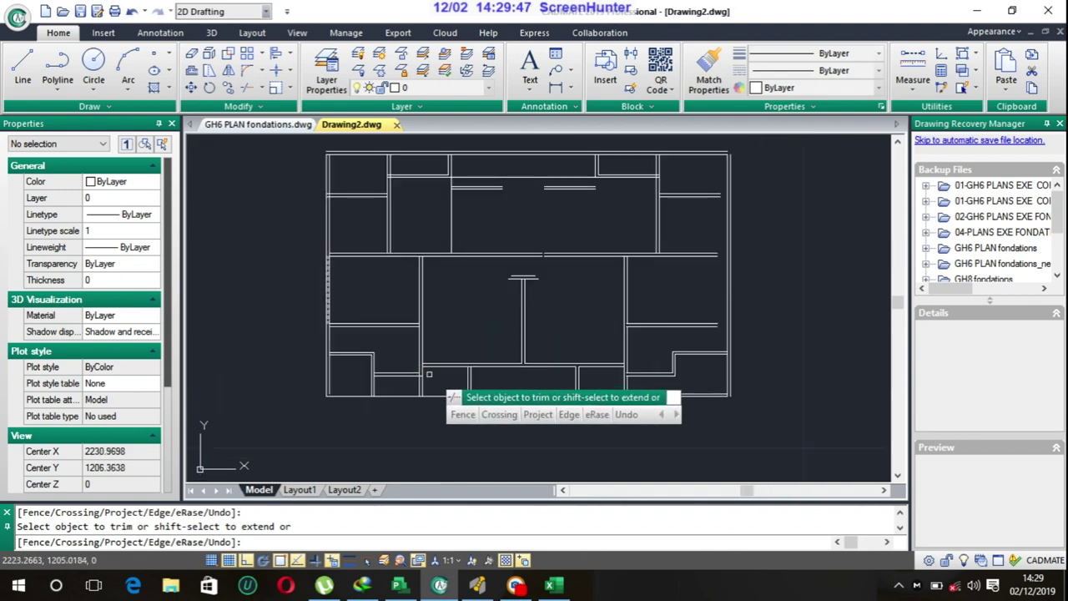
pyautogui.scroll(3, 467, 359)
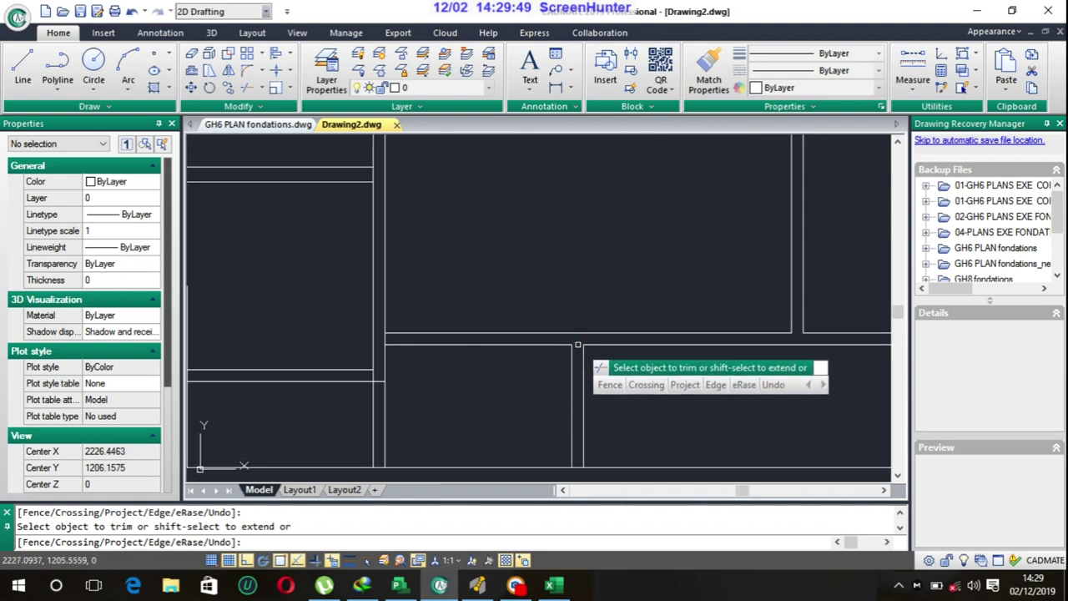
pyautogui.scroll(3, 393, 381)
pyautogui.click(364, 377)
pyautogui.click(341, 361)
# - Trim the overhanging horizontal wall end and its leftover piece
pyautogui.scroll(-2, 375, 275)
pyautogui.scroll(-2, 358, 288)
pyautogui.scroll(3, 349, 324)
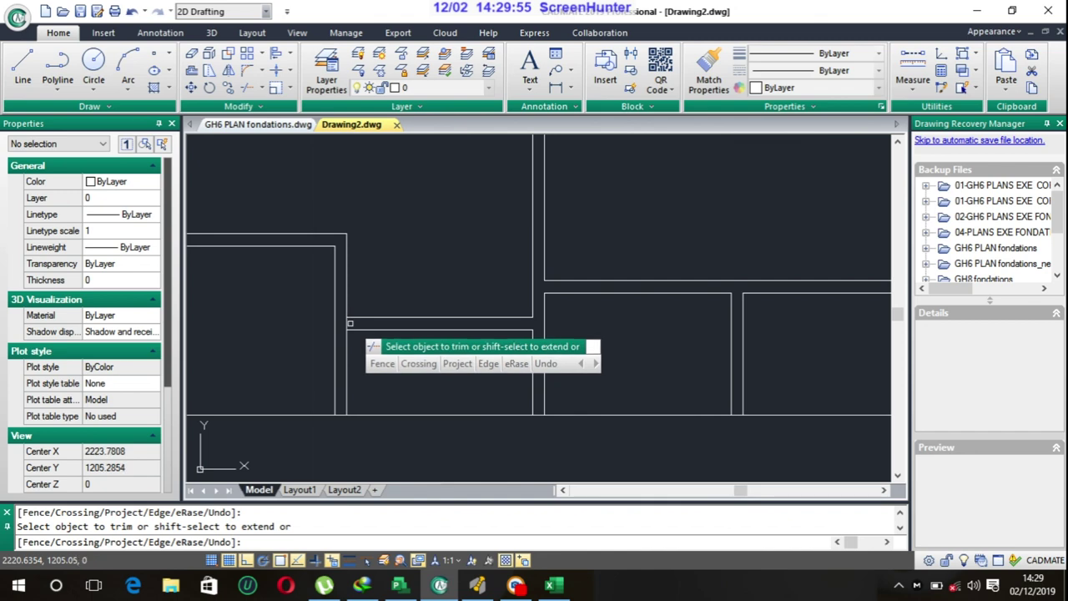
pyautogui.scroll(-2, 325, 329)
pyautogui.scroll(3, 299, 316)
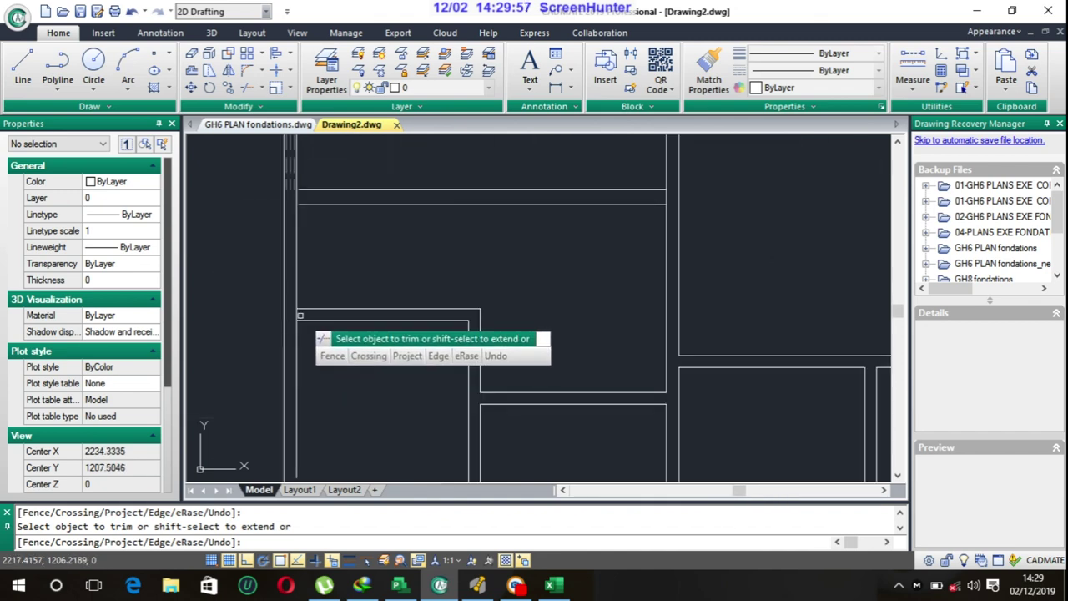
pyautogui.scroll(-2, 326, 334)
pyautogui.scroll(-1, 398, 374)
pyautogui.scroll(3, 398, 284)
pyautogui.scroll(2, 432, 316)
pyautogui.scroll(-2, 433, 311)
pyautogui.scroll(2, 433, 311)
pyautogui.scroll(1, 433, 310)
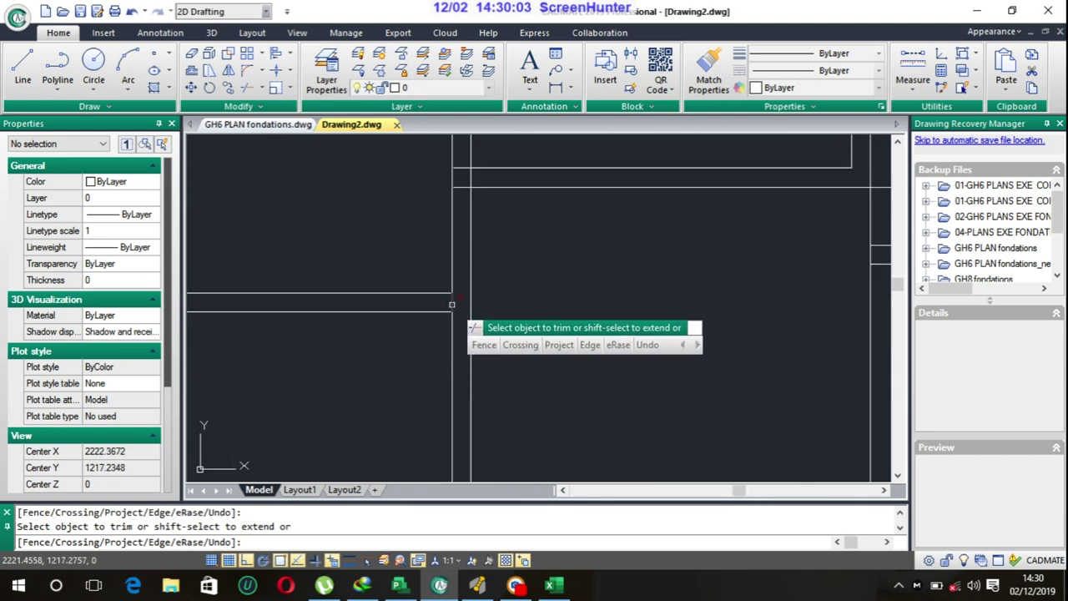
pyautogui.scroll(-2, 452, 304)
pyautogui.scroll(3, 241, 333)
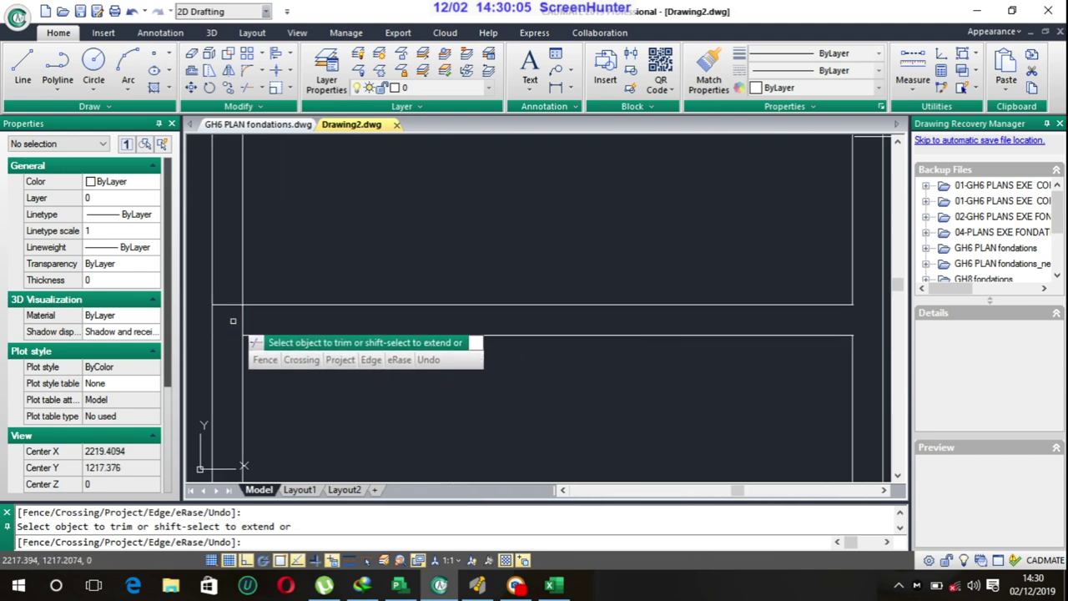
pyautogui.click(235, 300)
pyautogui.click(239, 318)
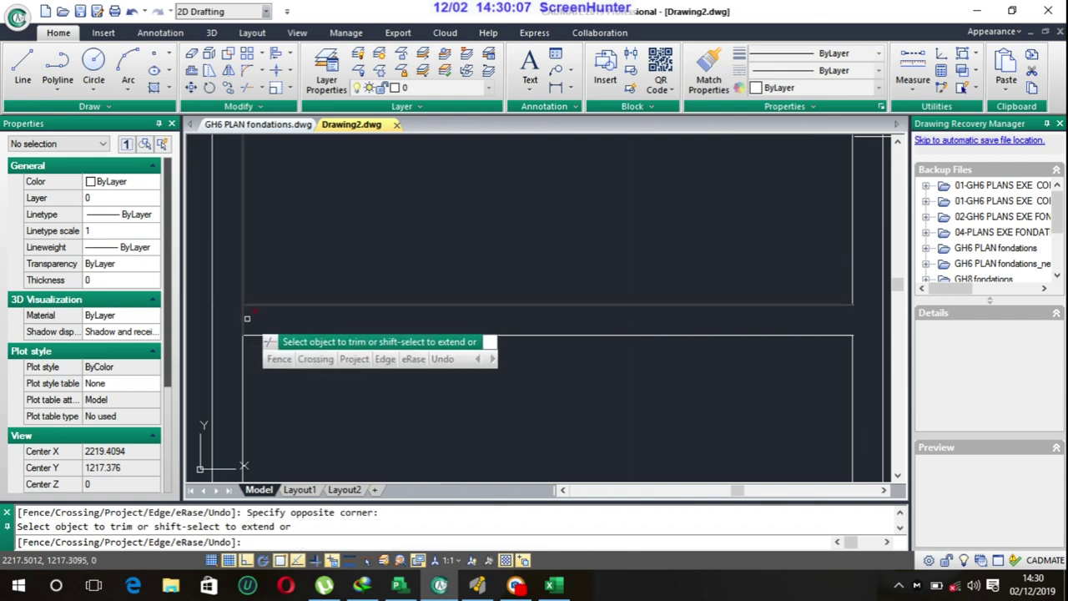
pyautogui.scroll(-2, 245, 319)
pyautogui.scroll(1, 446, 276)
pyautogui.scroll(1, 459, 291)
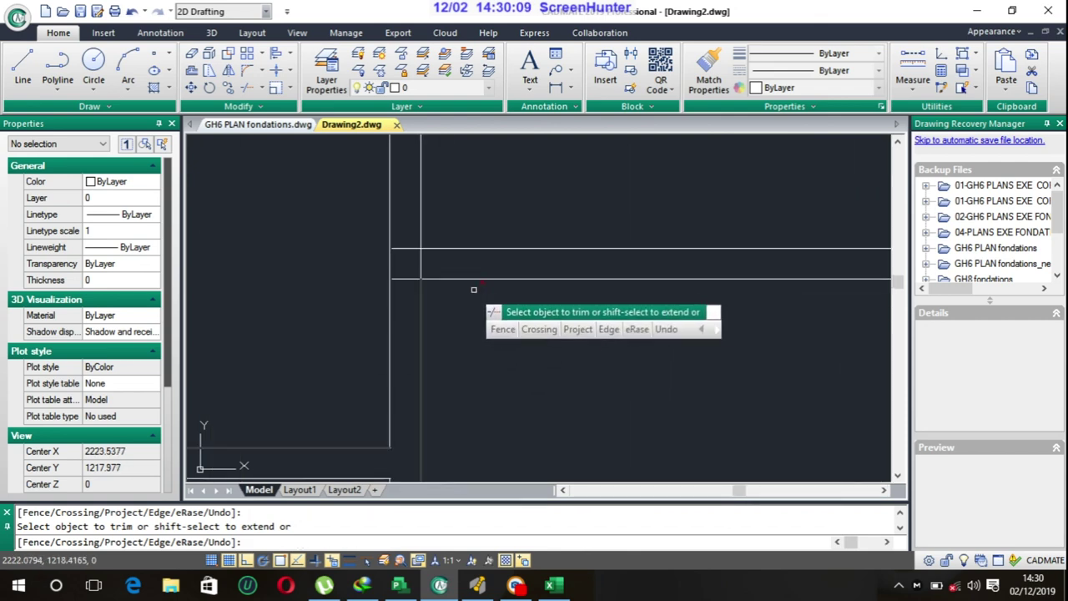
pyautogui.scroll(-1, 434, 279)
pyautogui.scroll(-1, 484, 305)
pyautogui.scroll(2, 534, 296)
pyautogui.scroll(-2, 584, 325)
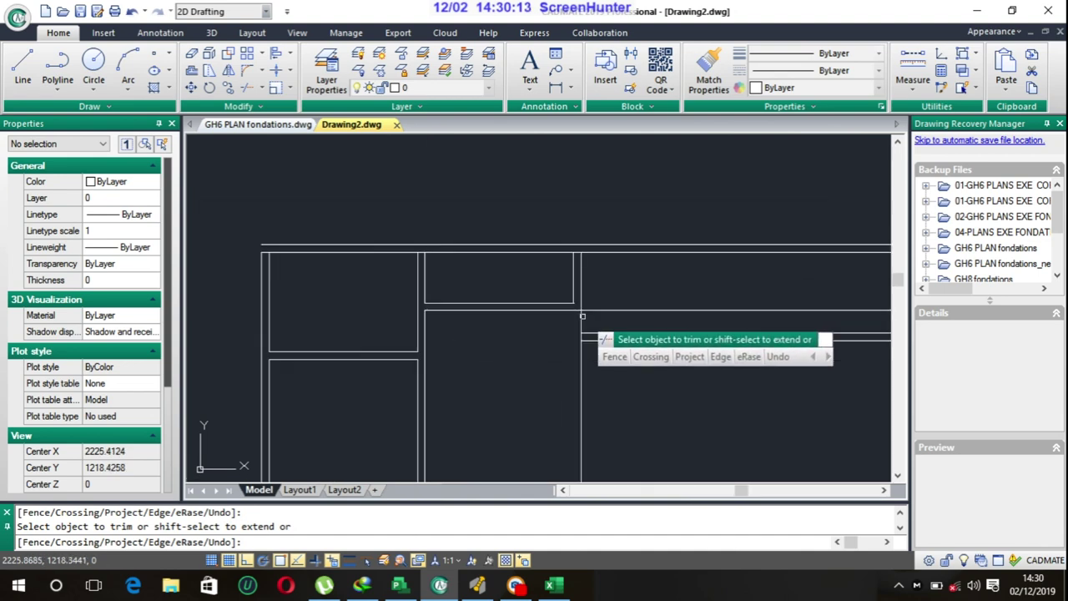
# - Trim away the small jog in the wall outline
pyautogui.moveTo(617, 373); pyautogui.dragTo(489, 309, button='middle')
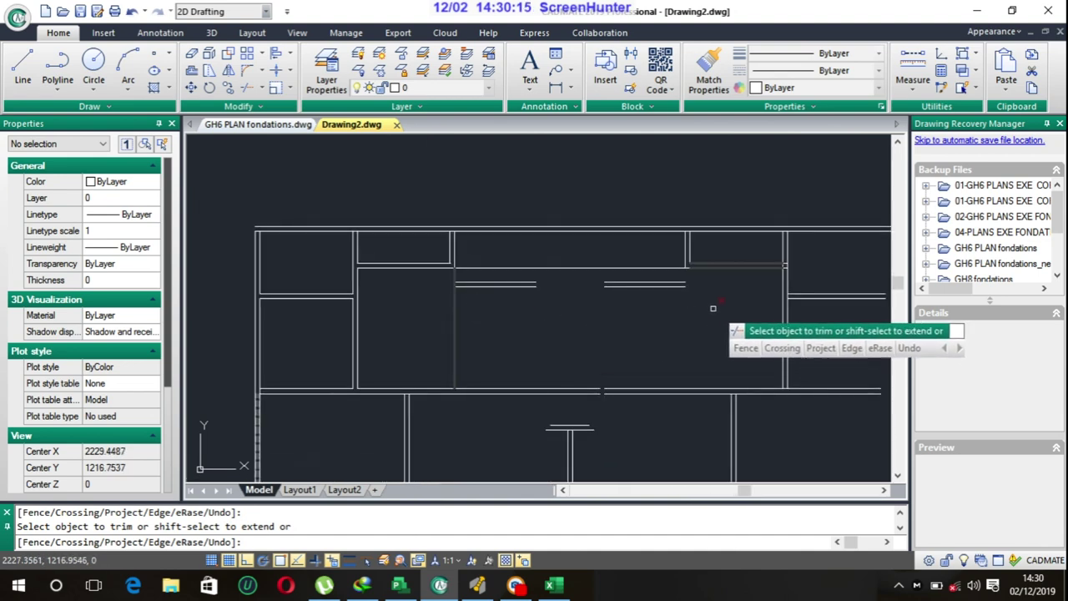
pyautogui.scroll(1, 651, 326)
pyautogui.scroll(1, 575, 309)
pyautogui.scroll(1, 543, 209)
pyautogui.scroll(1, 554, 174)
pyautogui.scroll(-3, 554, 217)
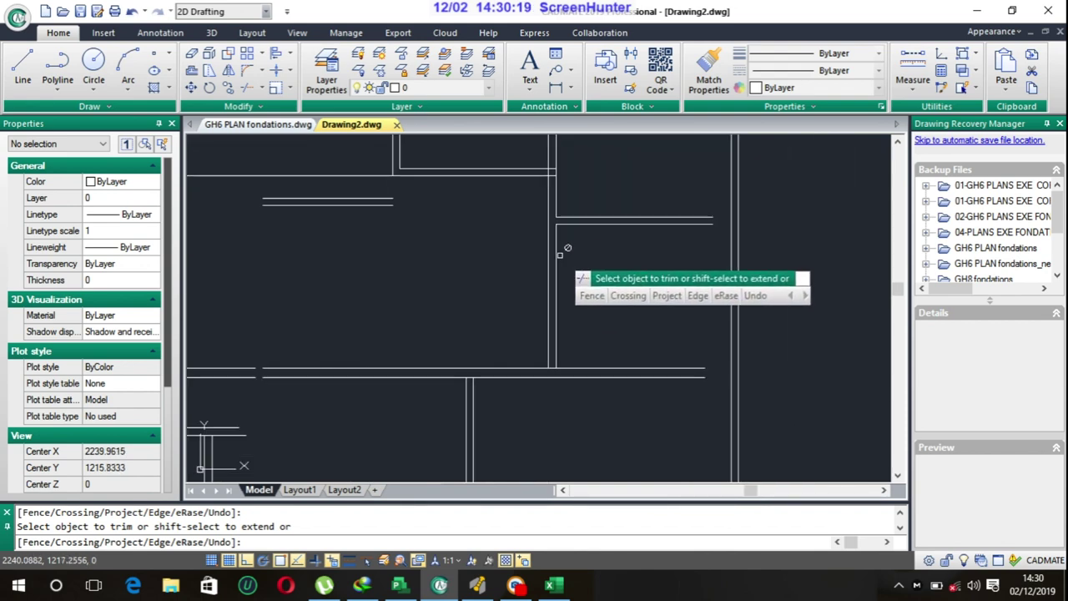
pyautogui.scroll(3, 564, 204)
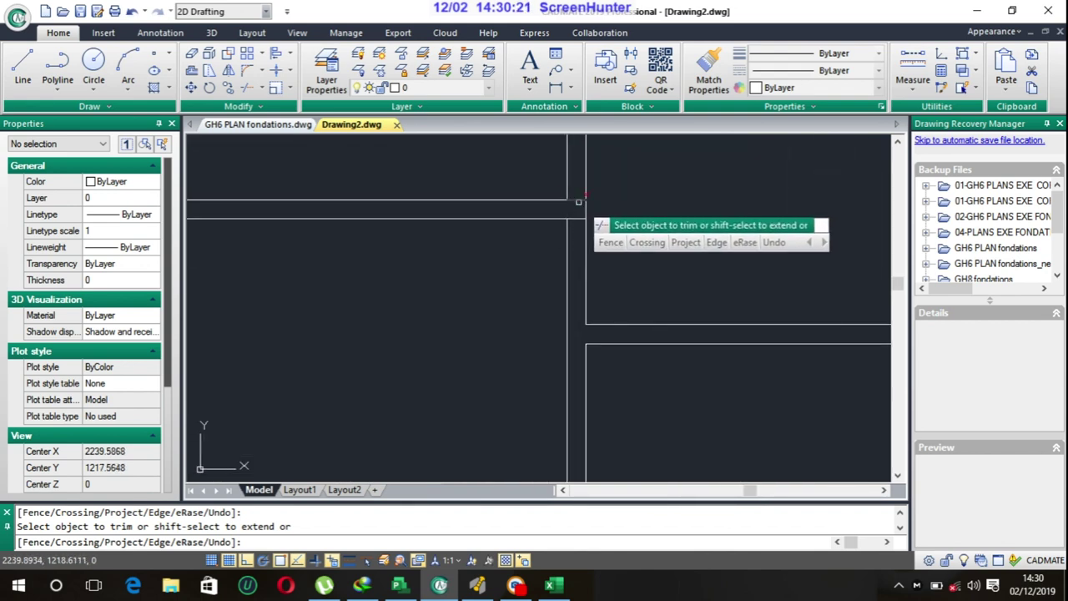
pyautogui.scroll(-2, 576, 219)
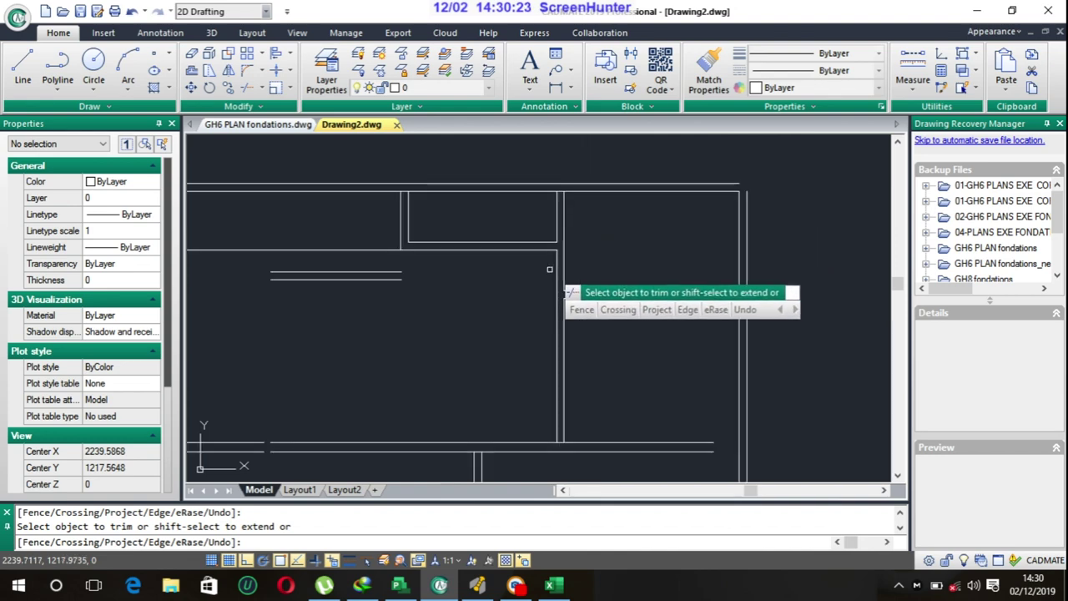
pyautogui.scroll(-1, 409, 251)
pyautogui.scroll(1, 467, 266)
pyautogui.click(492, 267)
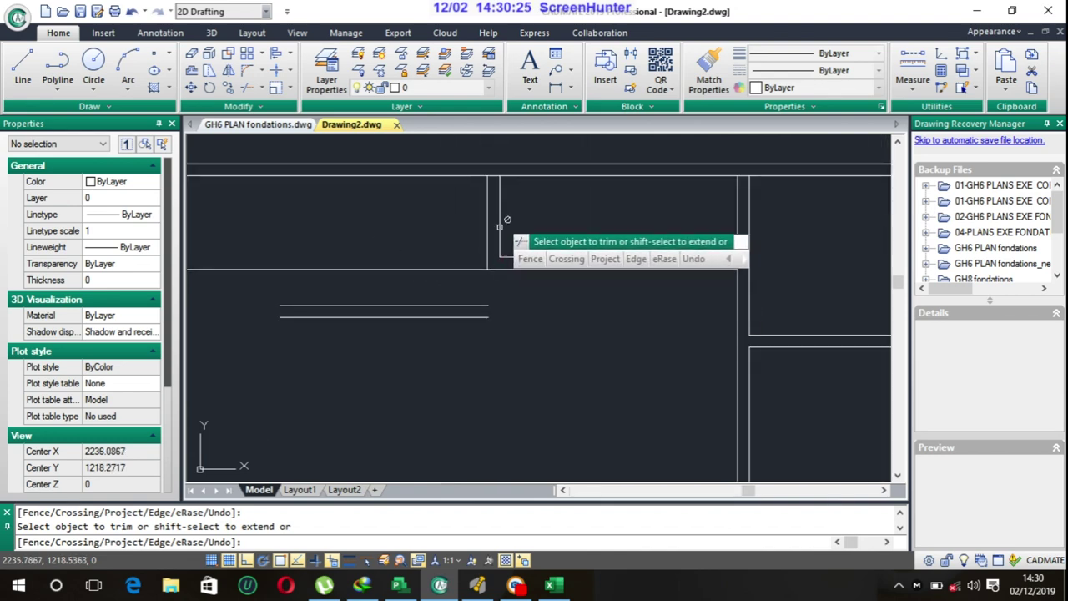
# - Trim the short overhang of the vertical wall, then end Trim
pyautogui.scroll(-1, 735, 200)
pyautogui.scroll(-2, 726, 197)
pyautogui.scroll(2, 556, 203)
pyautogui.scroll(1, 556, 203)
pyautogui.scroll(2, 584, 200)
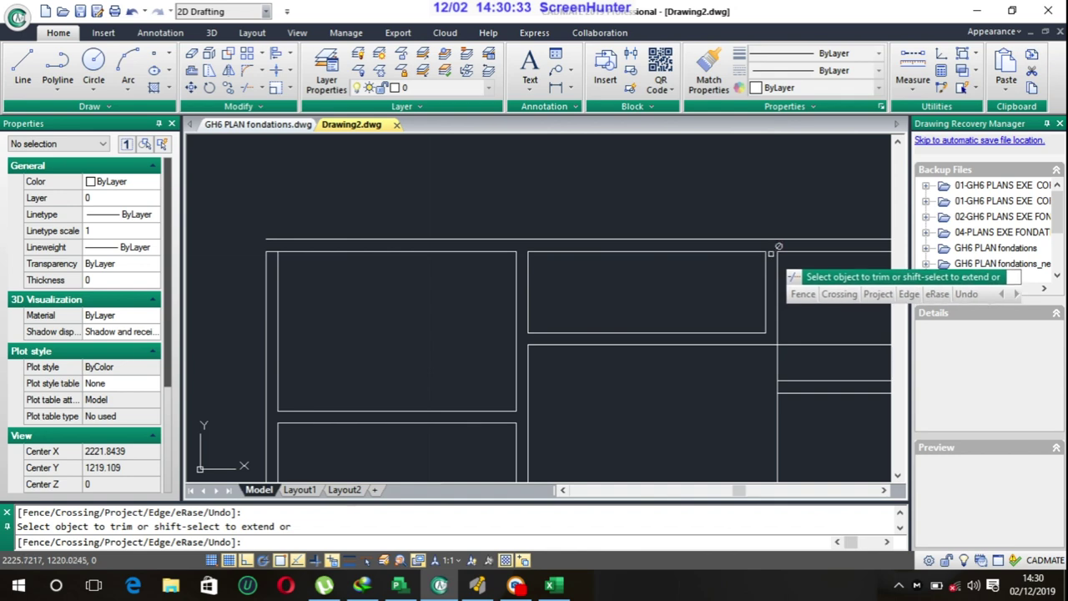
pyautogui.scroll(-1, 286, 292)
pyautogui.moveTo(286, 292); pyautogui.dragTo(357, 204, button='middle')
pyautogui.scroll(2, 304, 326)
pyautogui.scroll(1, 242, 238)
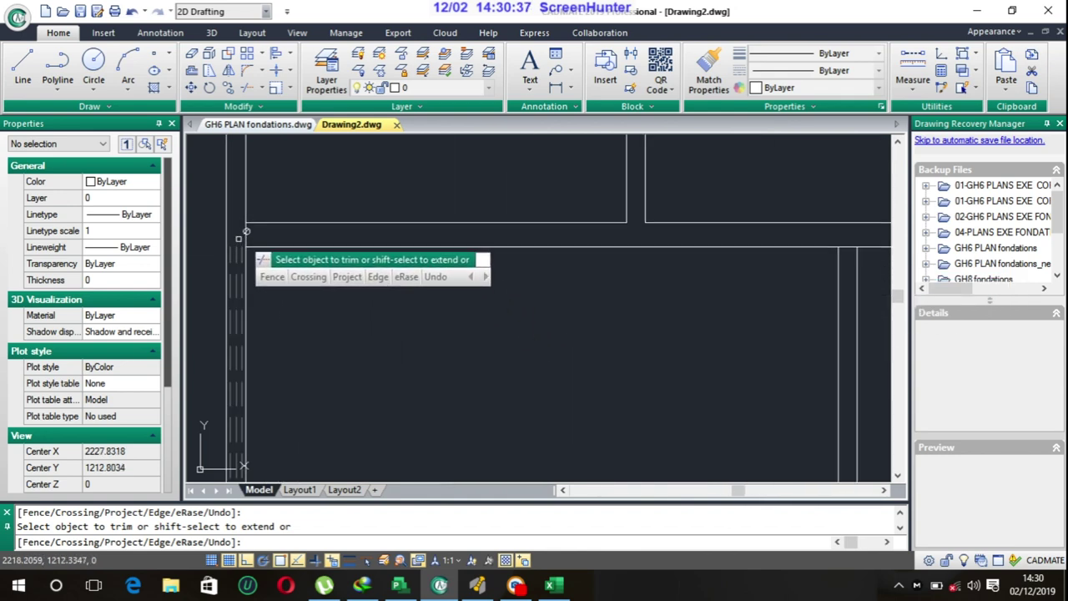
pyautogui.scroll(-1, 265, 290)
pyautogui.moveTo(265, 290); pyautogui.dragTo(350, 398, button='middle')
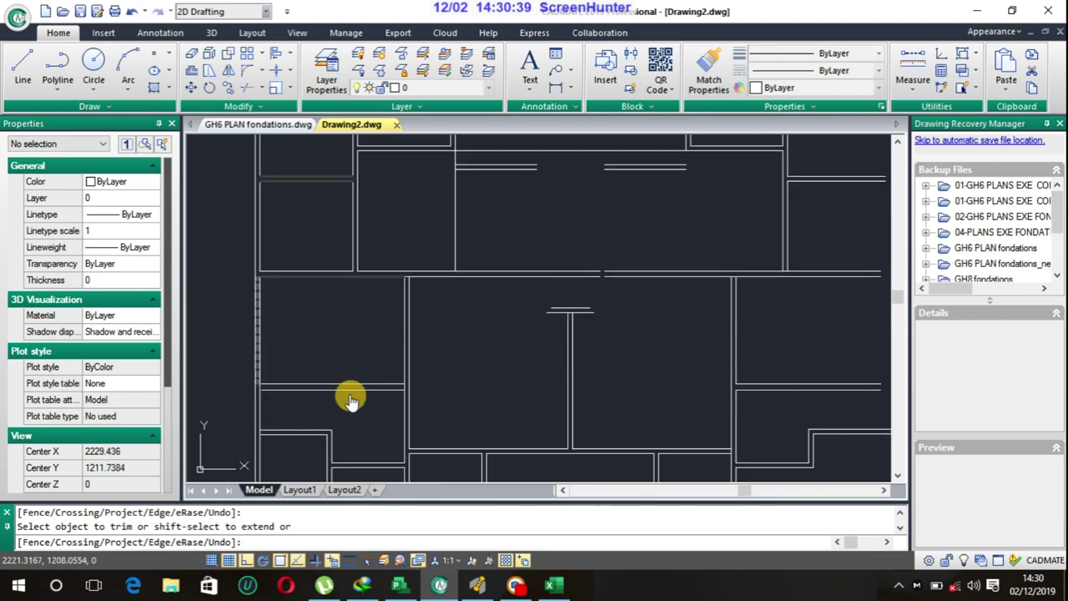
pyautogui.scroll(1, 315, 316)
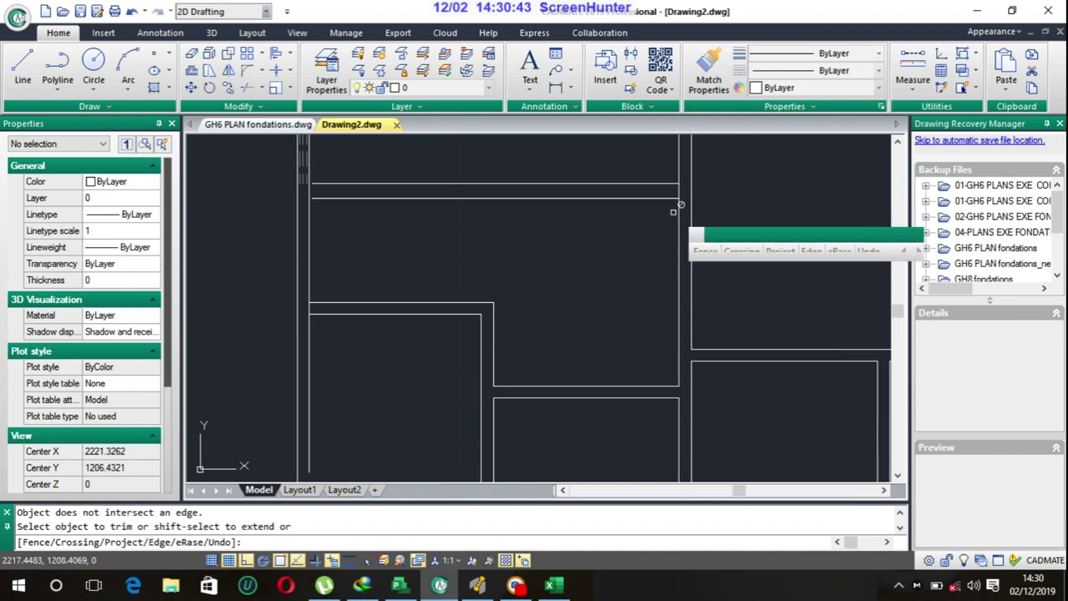
pyautogui.click(678, 192)
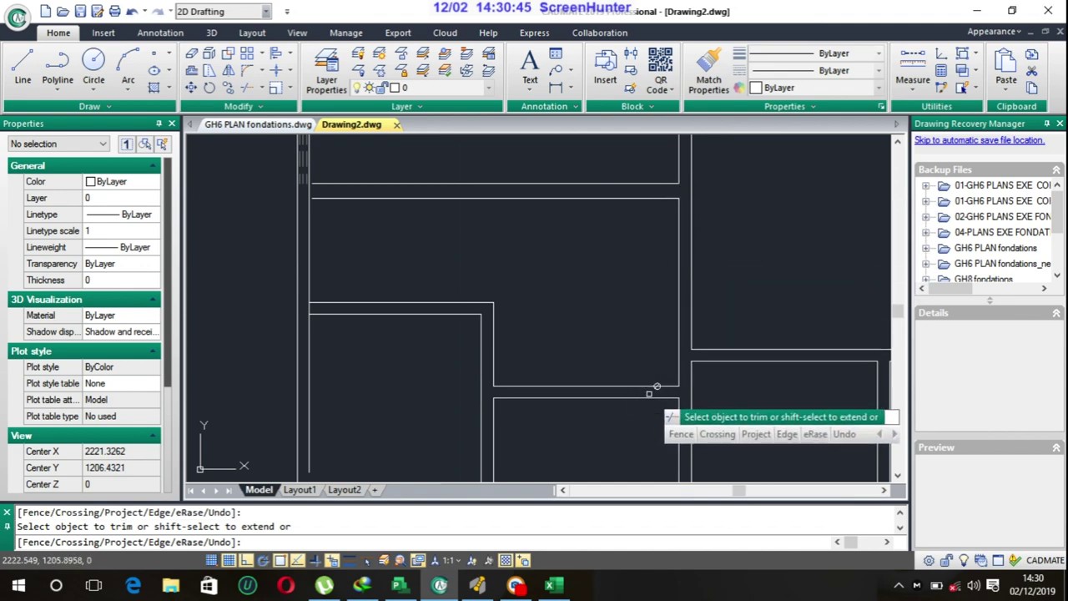
pyautogui.scroll(-2, 650, 392)
pyautogui.scroll(1, 553, 309)
pyautogui.scroll(-1, 667, 345)
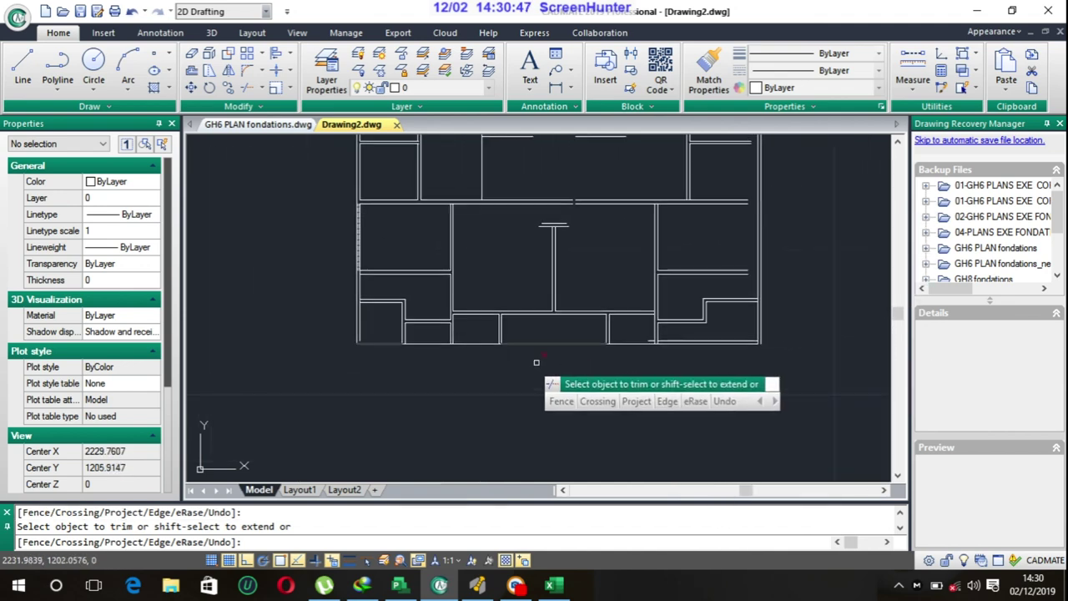
pyautogui.press('Escape')
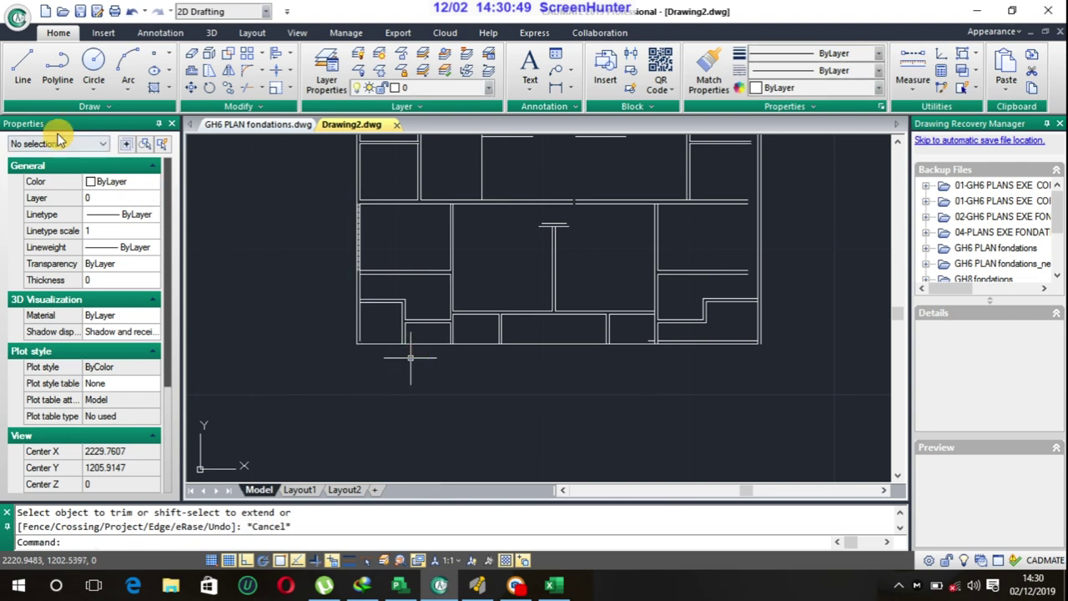
# - Draw a horizontal line from the lower-left wall corner along the bottom wall
pyautogui.click(23, 75)
pyautogui.scroll(2, 410, 359)
pyautogui.scroll(2, 267, 354)
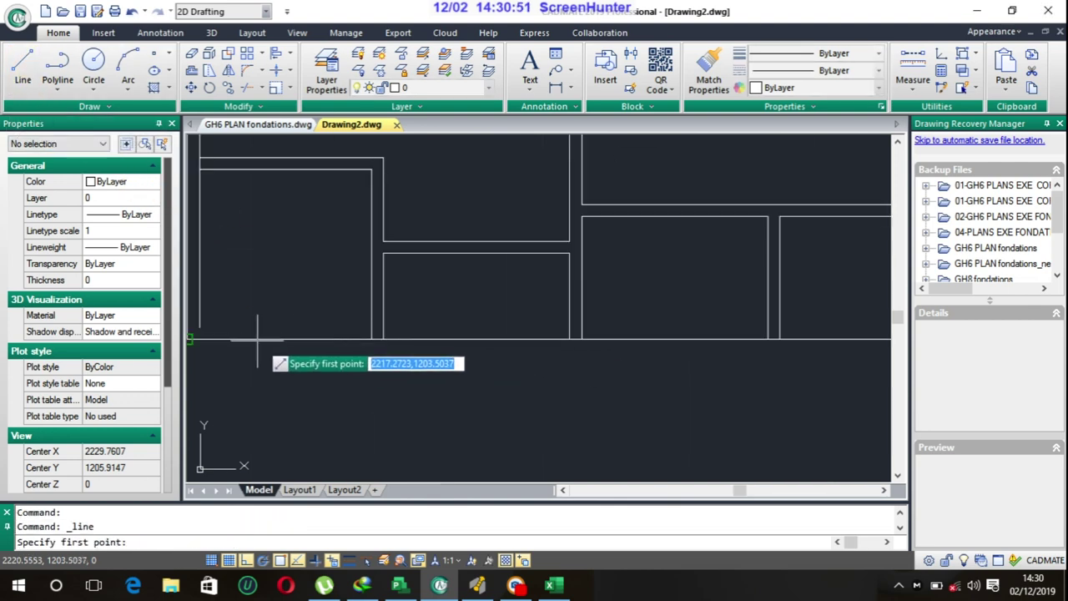
pyautogui.click(191, 339)
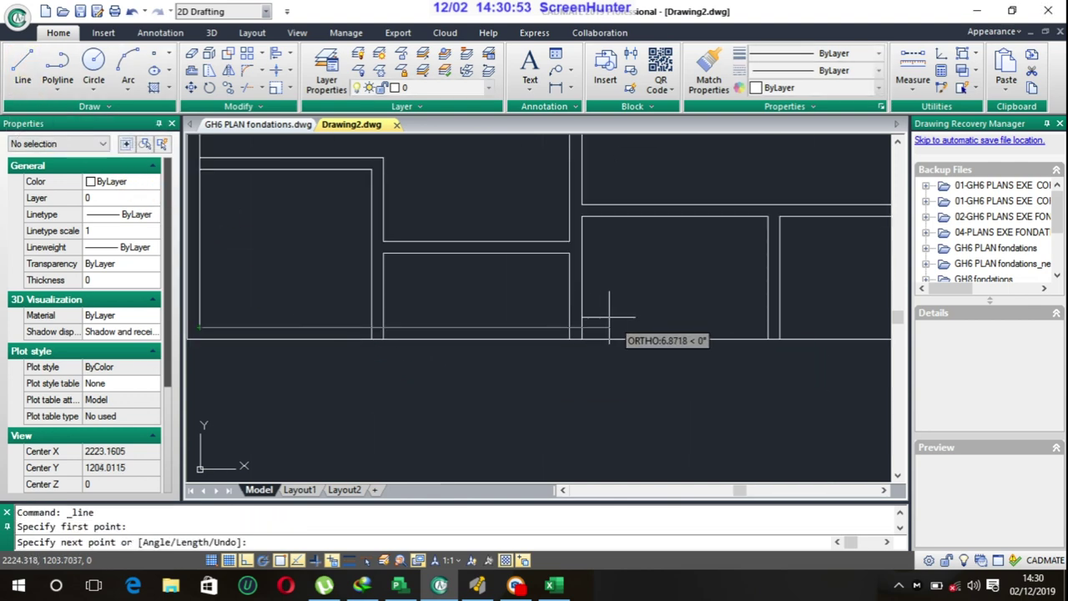
pyautogui.click(613, 327)
pyautogui.press('Escape')
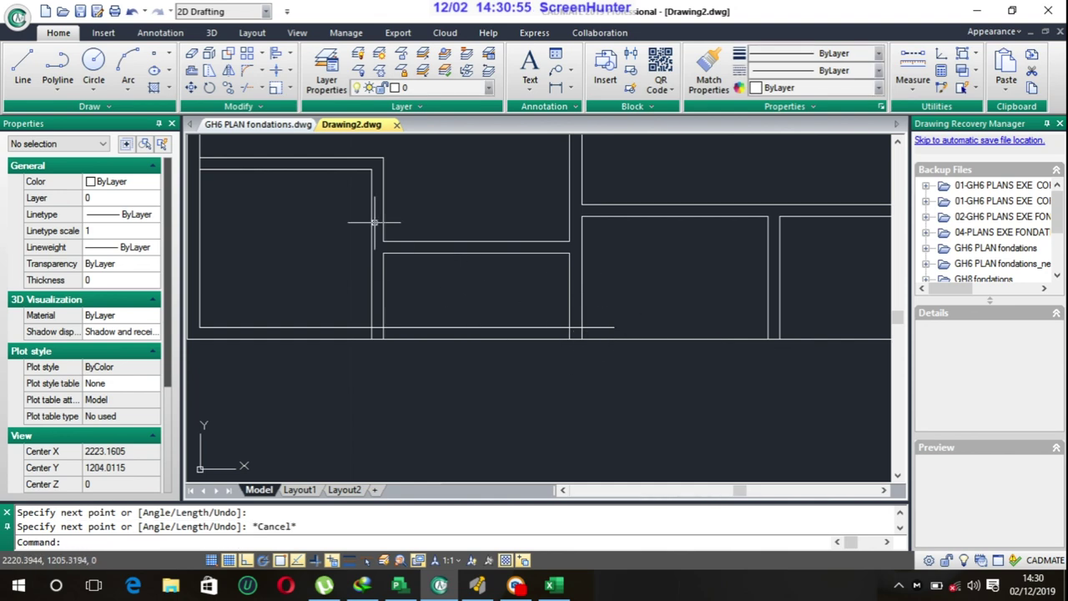
# - Trim the left and right vertical stubs below the new line, using all lines as cutting edges
pyautogui.click(247, 87)
pyautogui.press('Return')
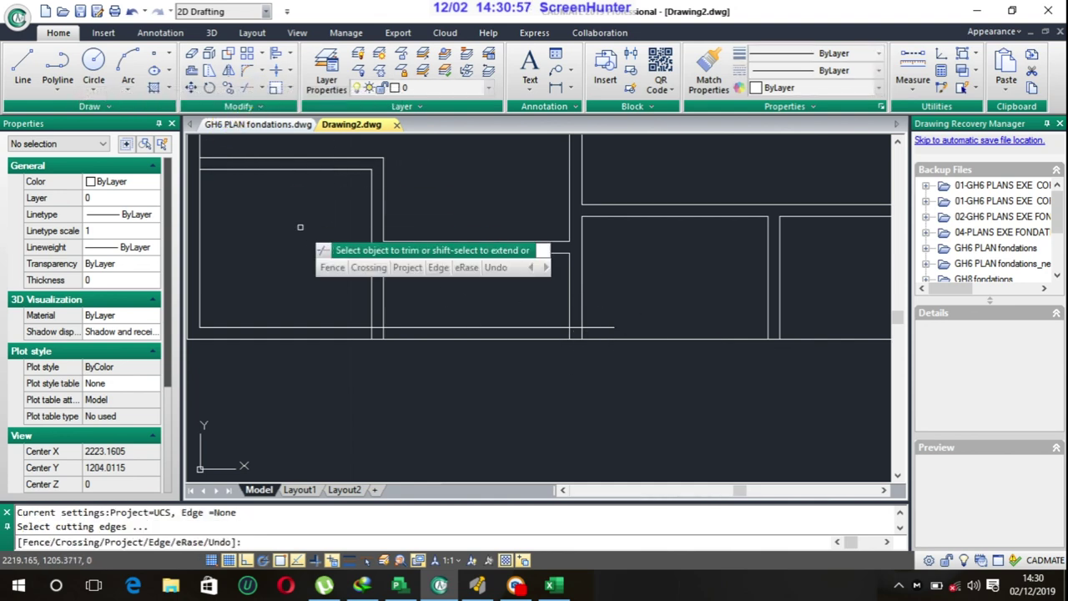
pyautogui.press('Escape')
pyautogui.press('Escape')
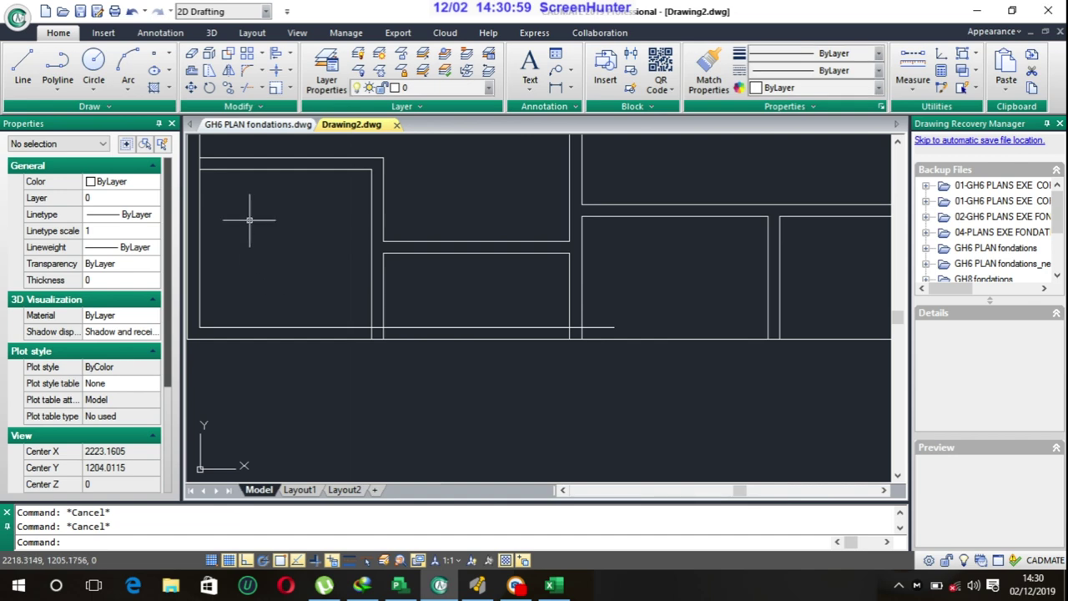
pyautogui.click(248, 88)
pyautogui.press('Return')
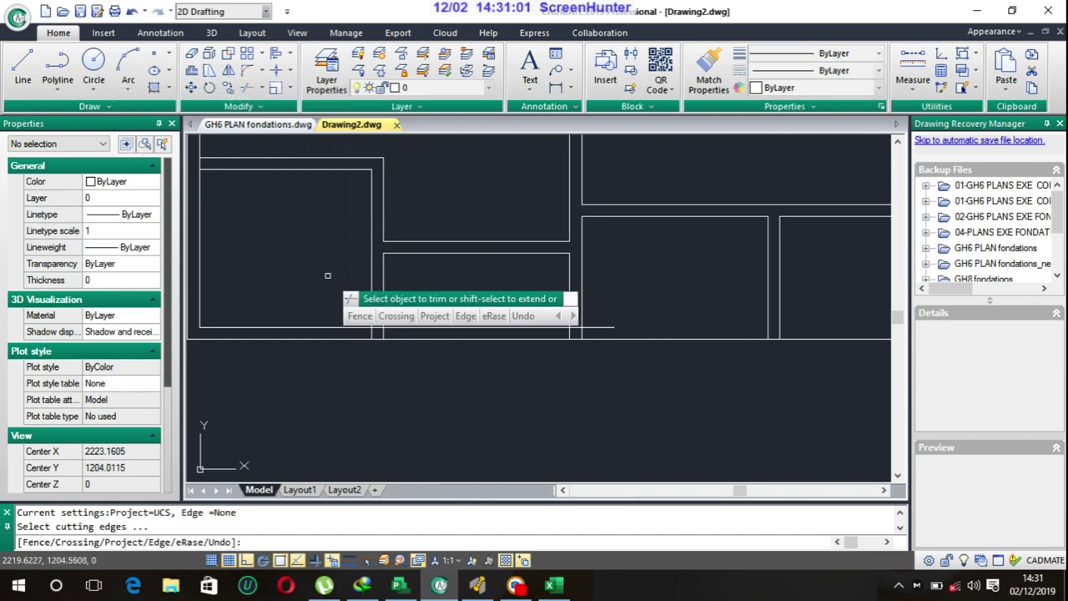
pyautogui.scroll(3, 390, 332)
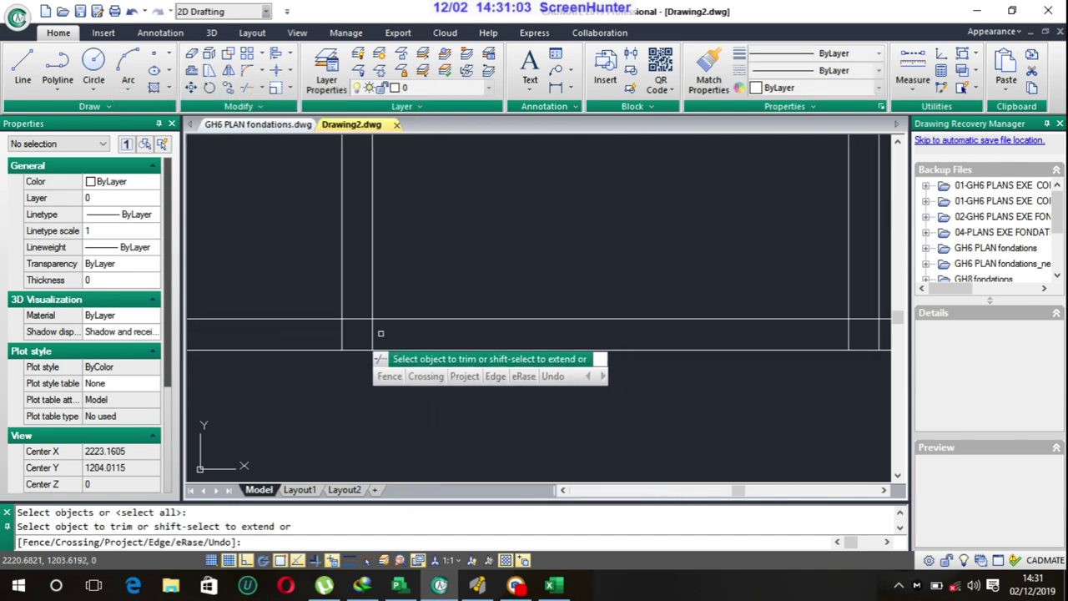
pyautogui.click(342, 336)
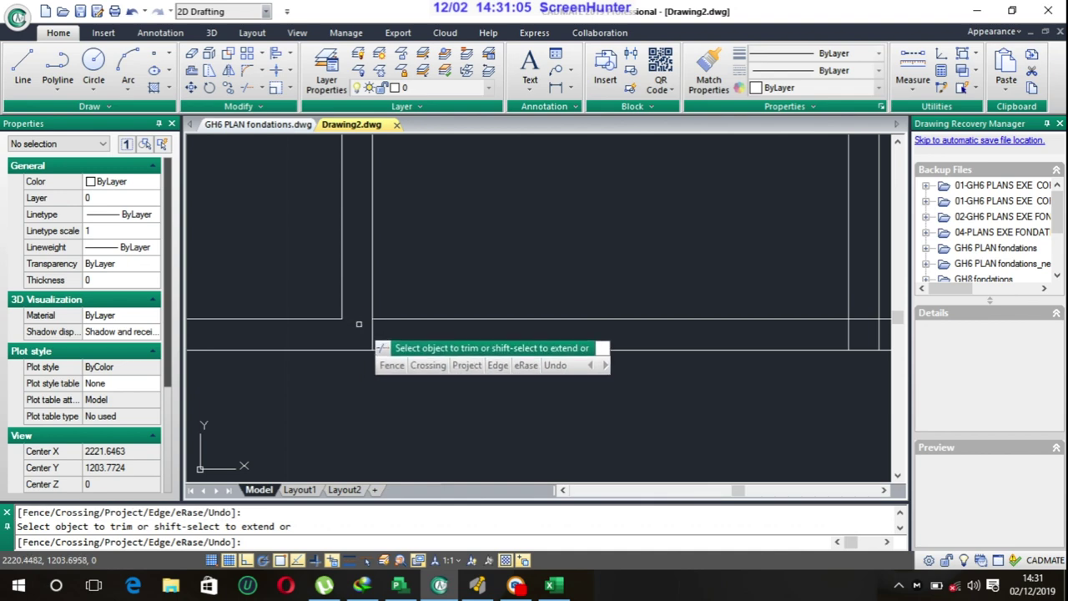
pyautogui.scroll(-2, 408, 362)
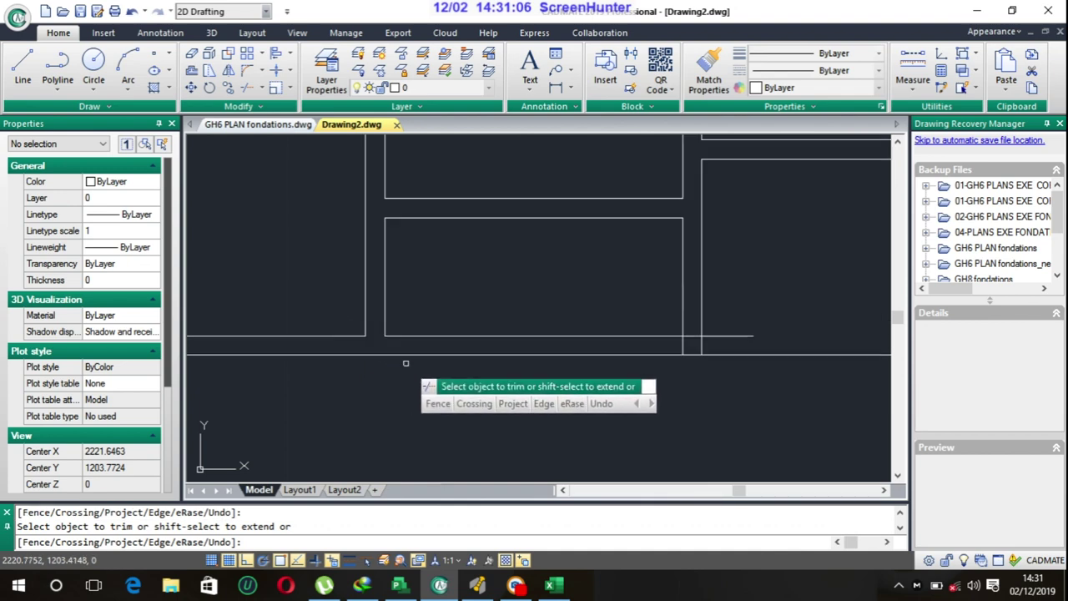
pyautogui.click(700, 345)
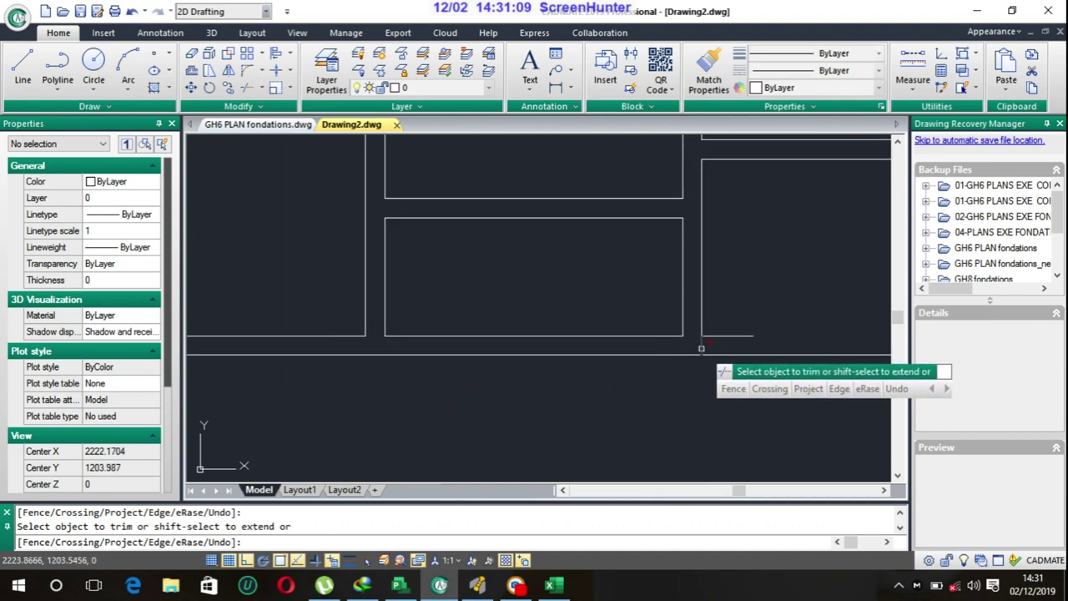
# - End trimming and grab the end grip of the short horizontal wall line
pyautogui.moveTo(691, 358); pyautogui.dragTo(449, 322, button='middle')
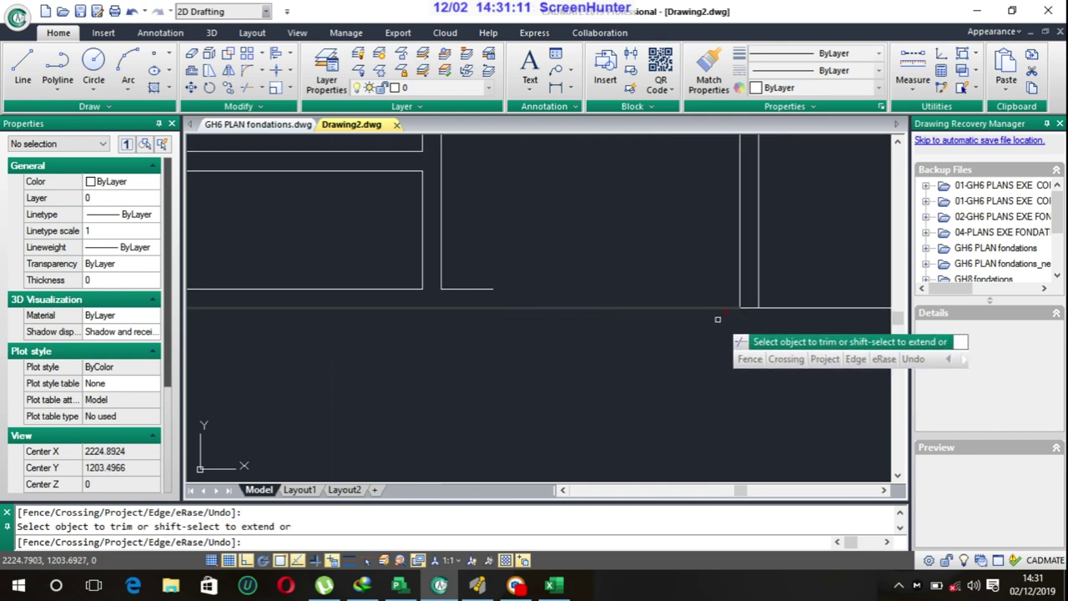
pyautogui.press('Return')
pyautogui.click(484, 289)
pyautogui.click(494, 289)
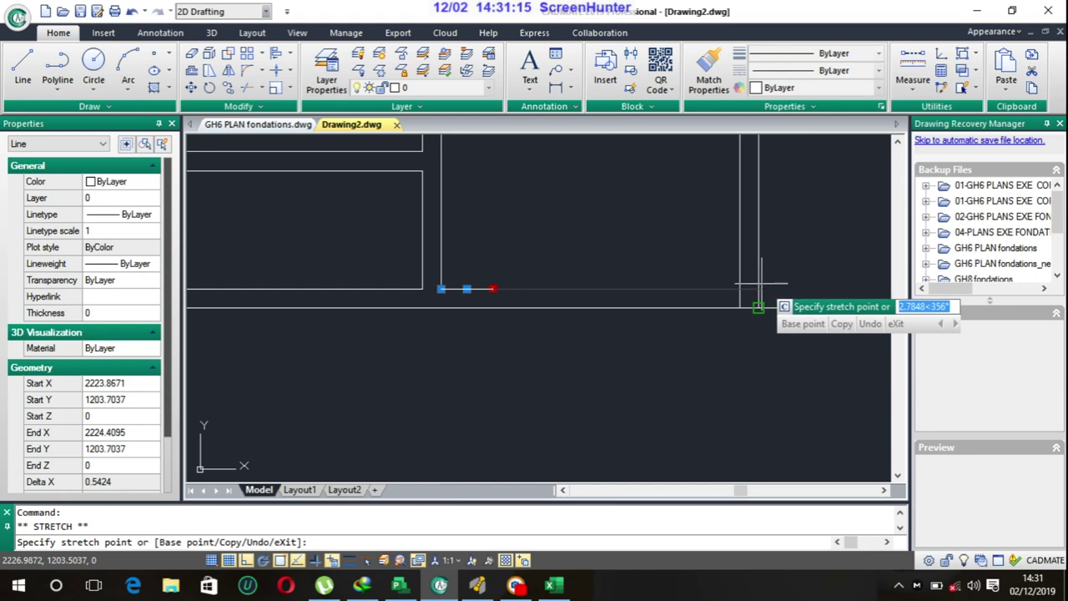
# - Cancel the unfinished stretch attempts on the short wall line
pyautogui.scroll(2, 739, 305)
pyautogui.press('Escape')
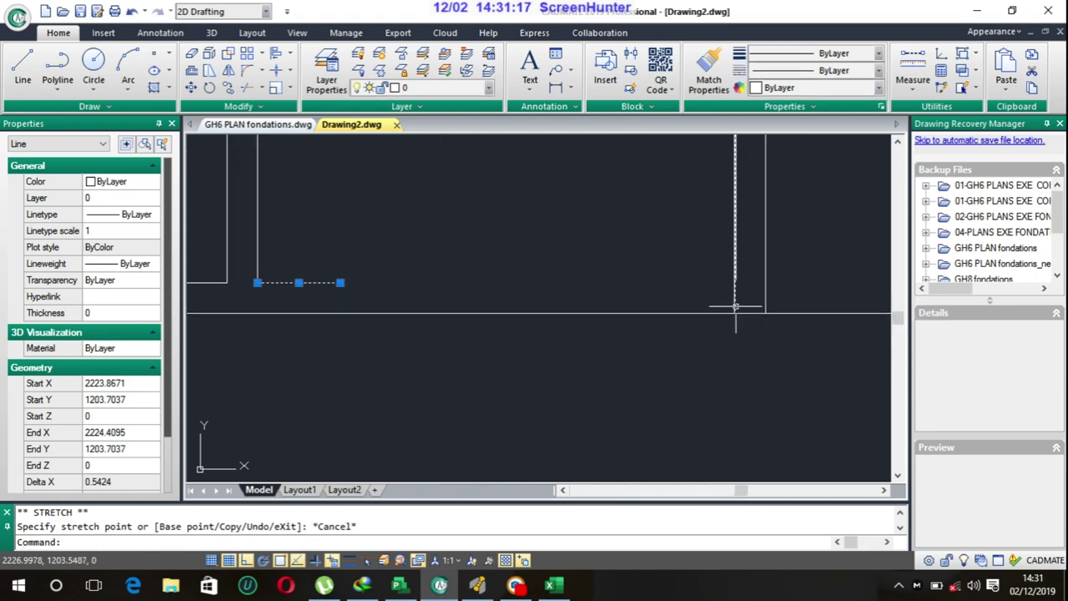
pyautogui.click(735, 312)
pyautogui.press('Escape')
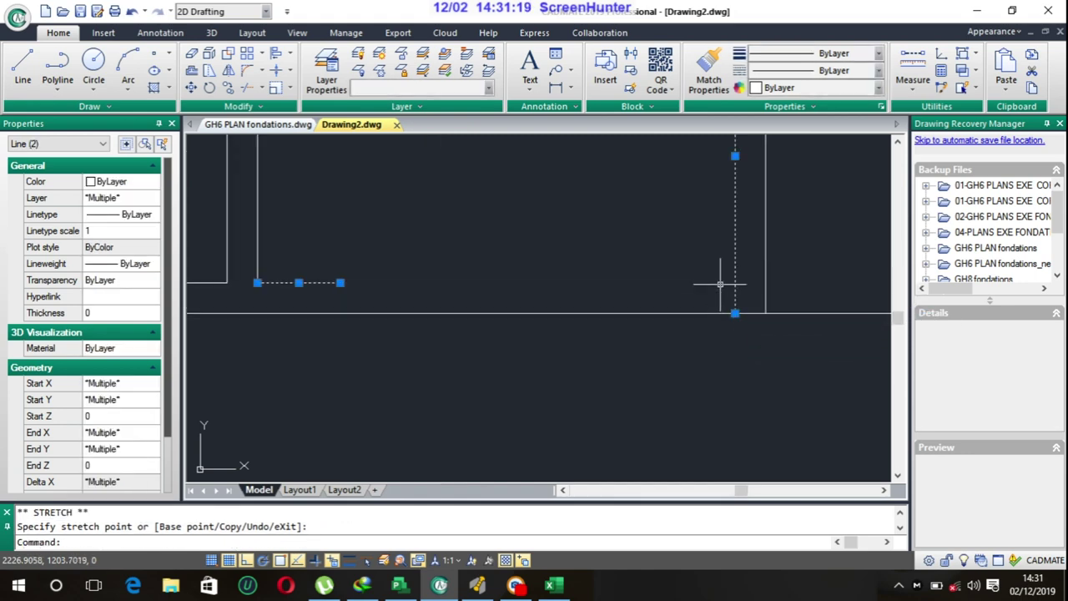
pyautogui.press('Escape')
# - Stretch the short horizontal wall line's right end onto the vertical wall using Nearest snap
pyautogui.click(340, 282)
pyautogui.click(340, 282)
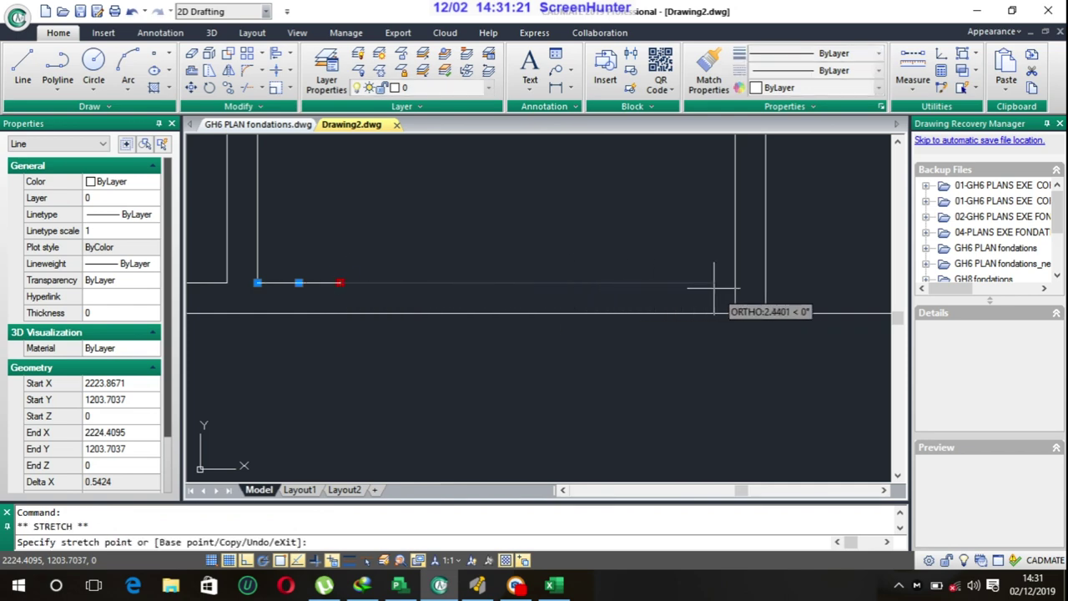
pyautogui.rightClick(282, 561)
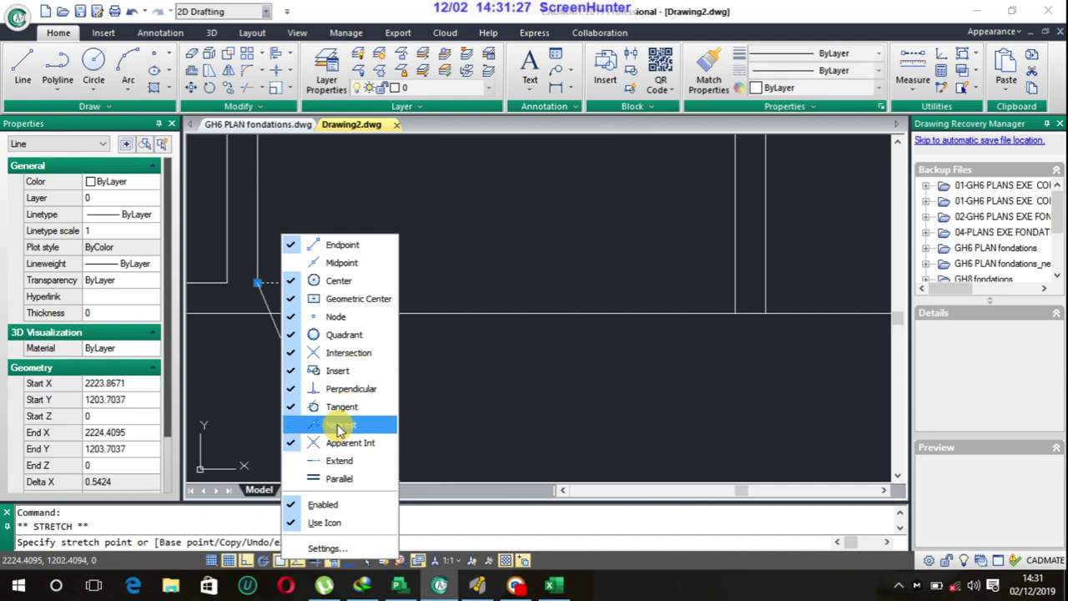
pyautogui.click(397, 444)
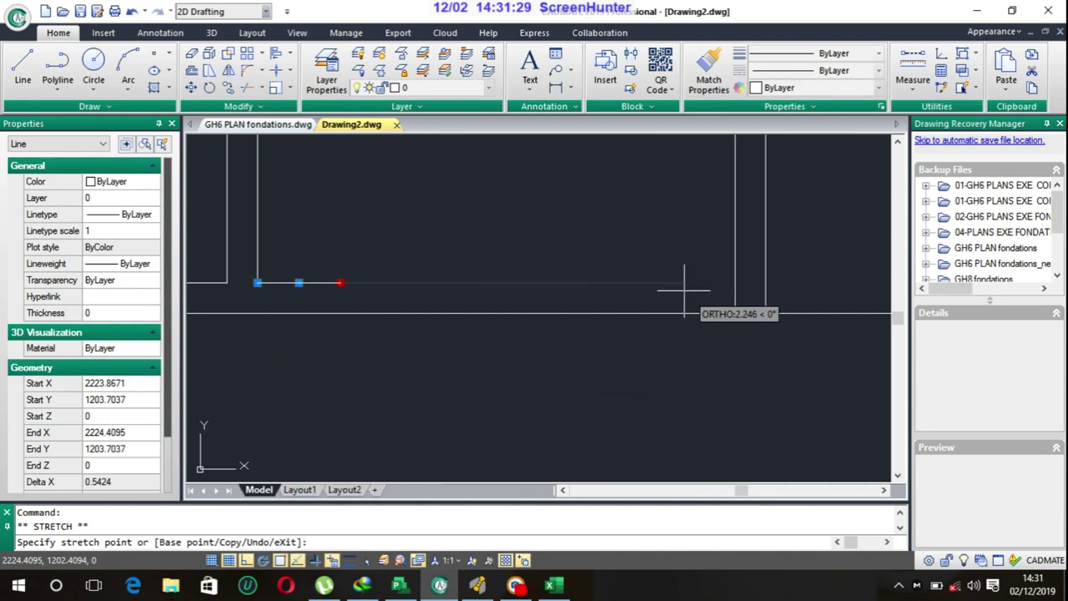
pyautogui.click(733, 283)
pyautogui.press('Escape')
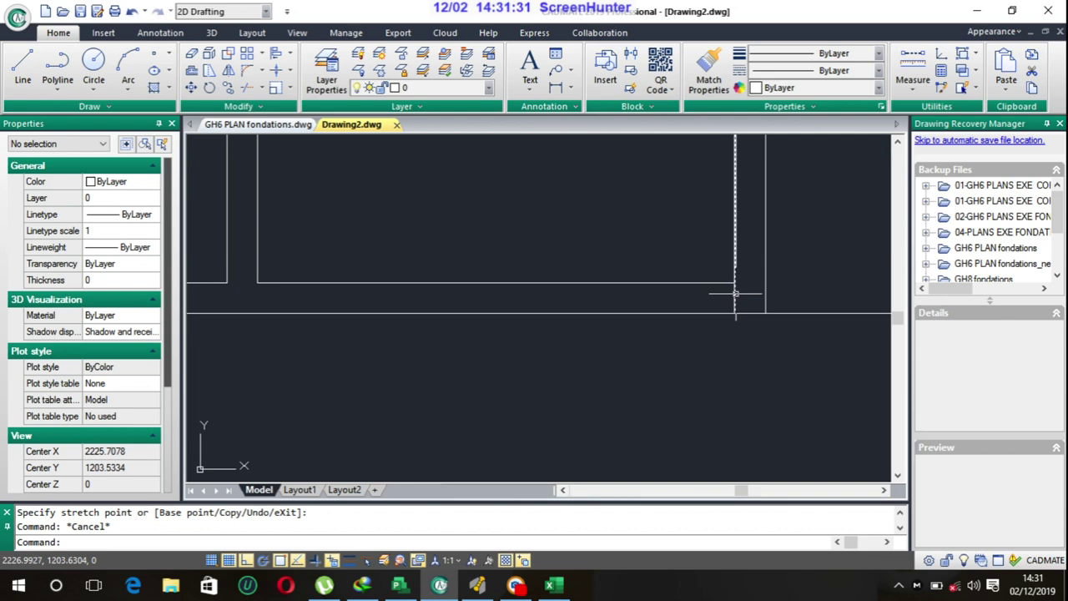
# - Pick grips on the vertical wall line and the bottom wall line's corner end, cancelling both stretches
pyautogui.click(736, 303)
pyautogui.click(735, 313)
pyautogui.press('Escape')
pyautogui.scroll(-2, 718, 297)
pyautogui.moveTo(697, 308); pyautogui.dragTo(515, 294, button='middle')
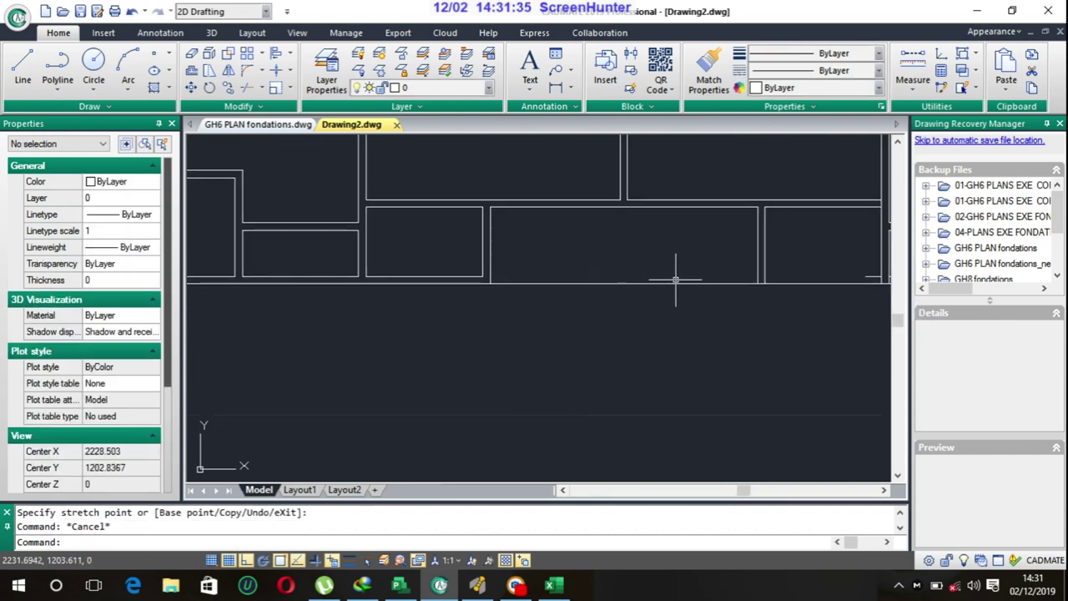
pyautogui.moveTo(743, 278); pyautogui.dragTo(608, 278, button='middle')
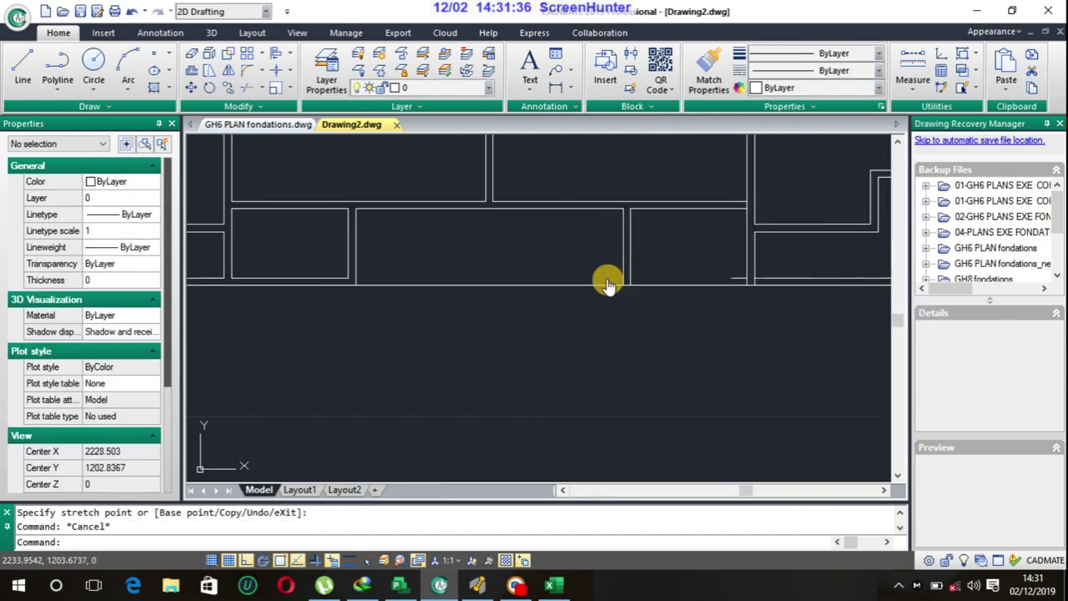
pyautogui.click(738, 278)
pyautogui.click(738, 278)
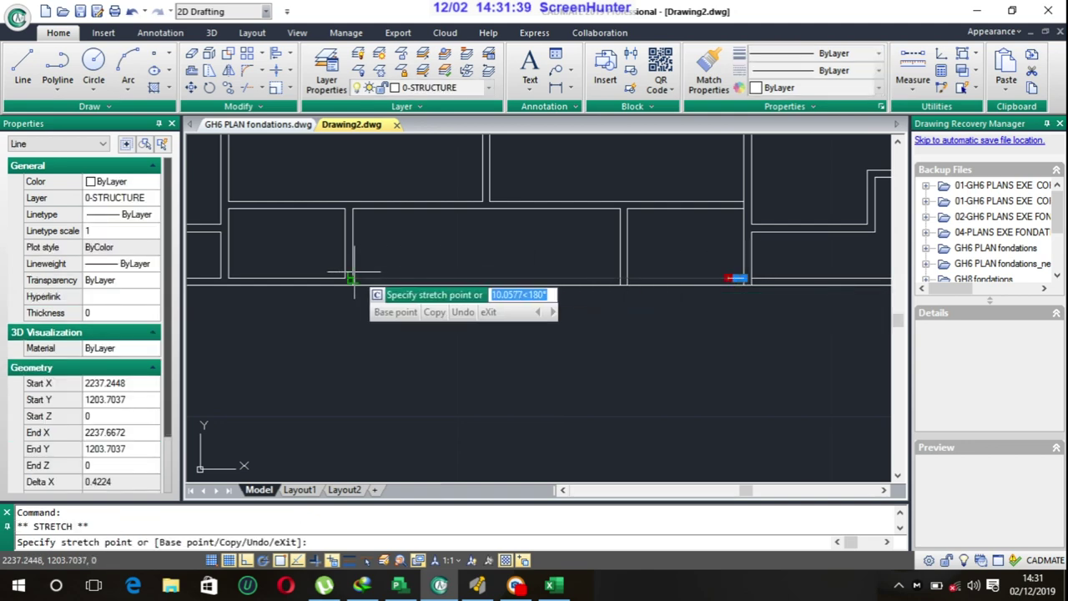
pyautogui.press('Escape')
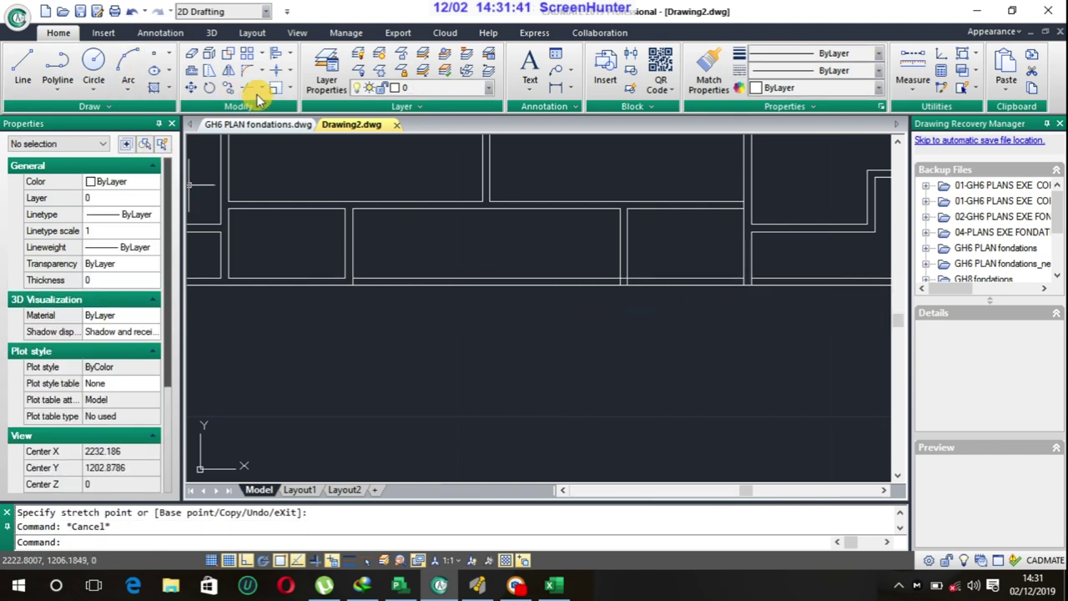
# - Trim the overhang at the first corner, using all lines as cutting edges
pyautogui.click(248, 90)
pyautogui.press('Return')
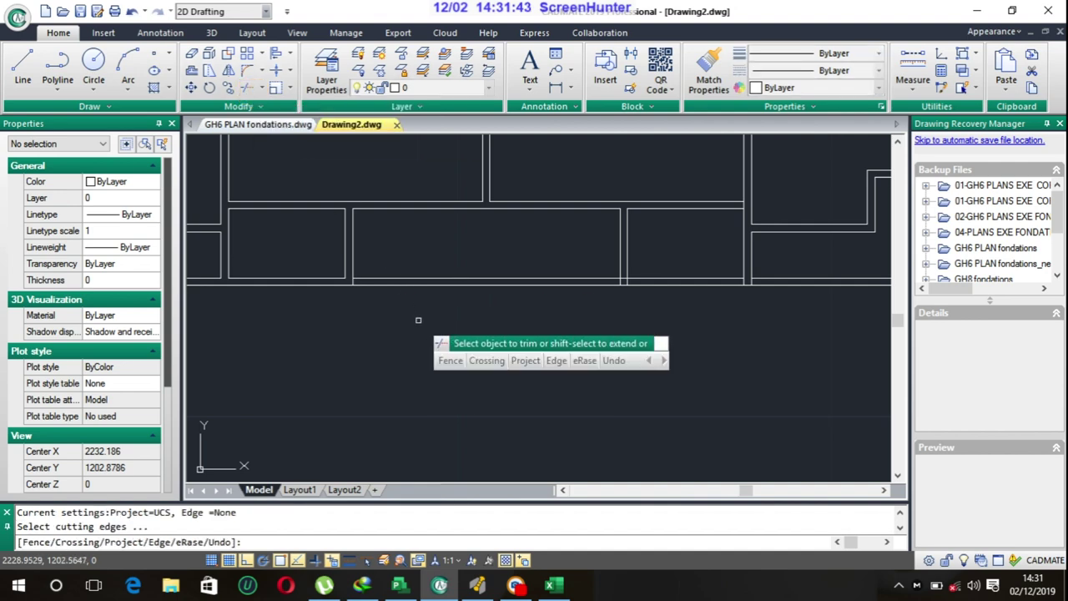
pyautogui.scroll(3, 375, 289)
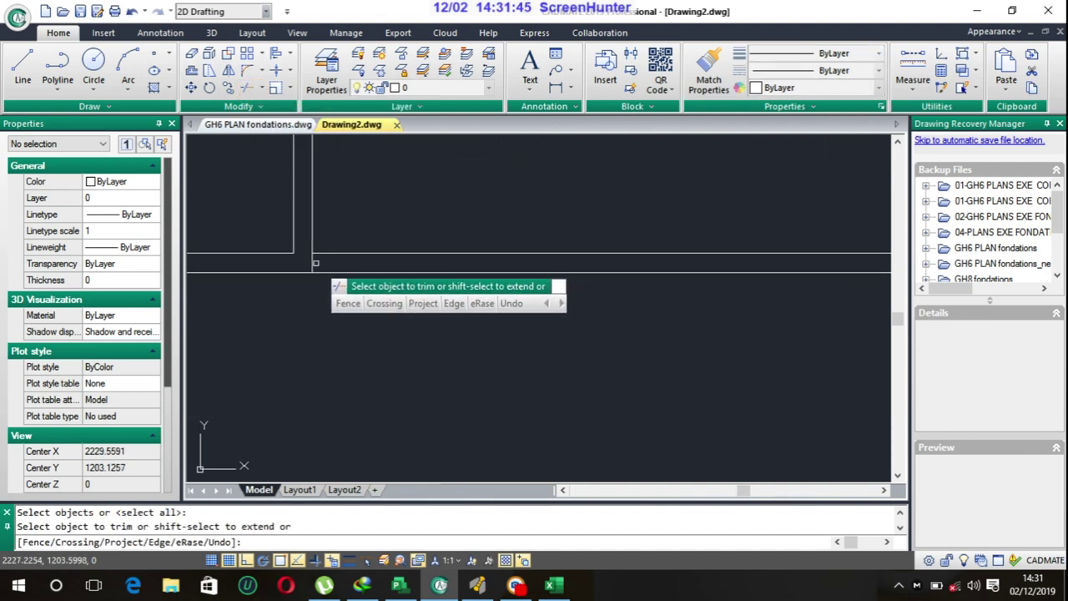
pyautogui.scroll(-3, 375, 267)
pyautogui.scroll(2, 855, 267)
pyautogui.scroll(1, 855, 267)
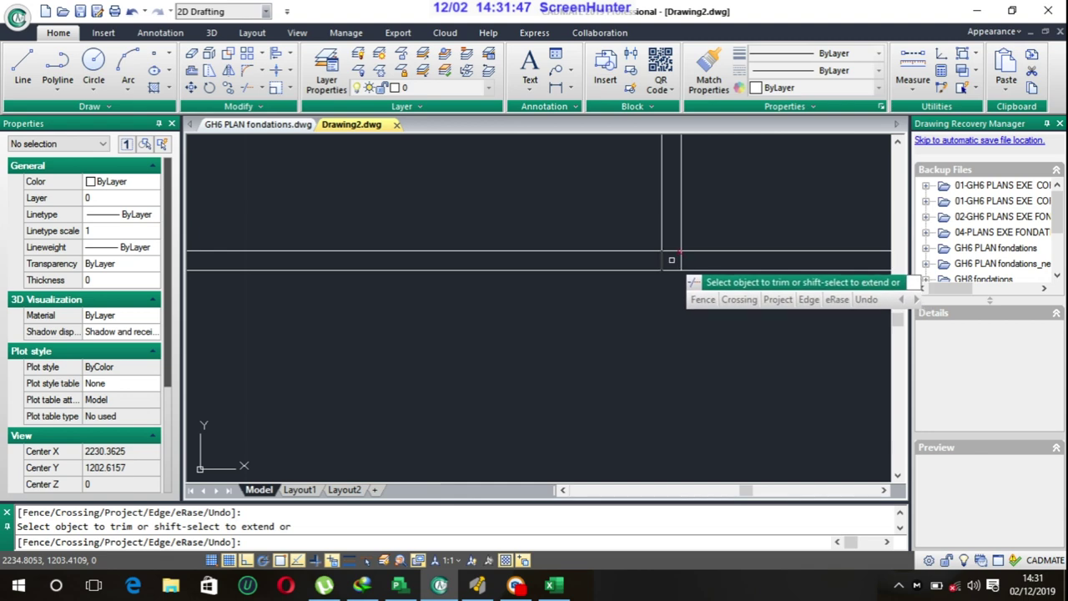
pyautogui.click(670, 256)
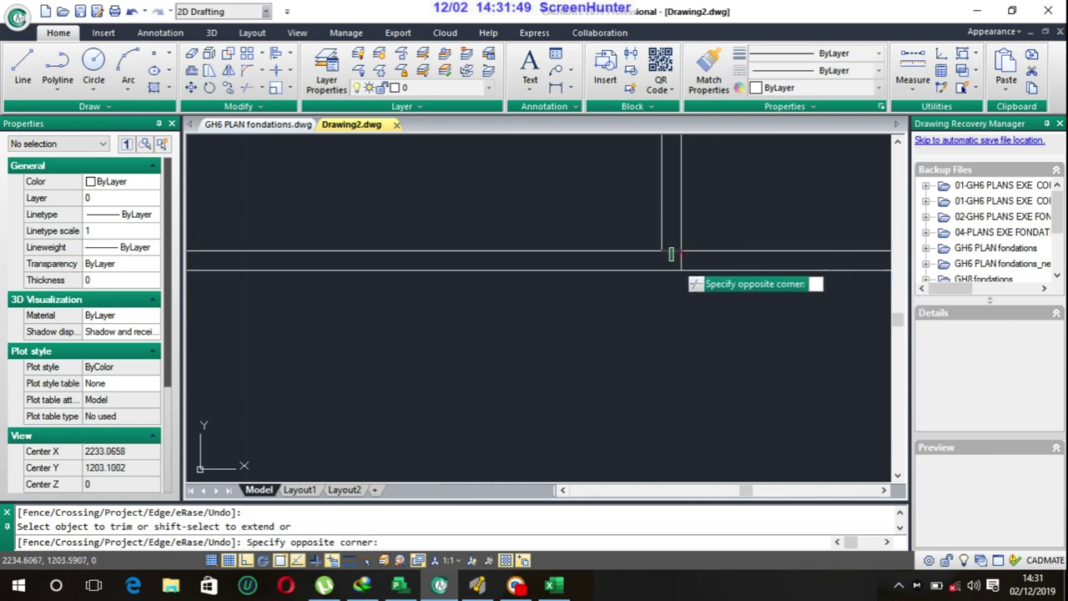
pyautogui.click(680, 254)
# - Trim the overhang at the next corner, end Trim, and select the corner's vertical wall line
pyautogui.scroll(-1, 701, 271)
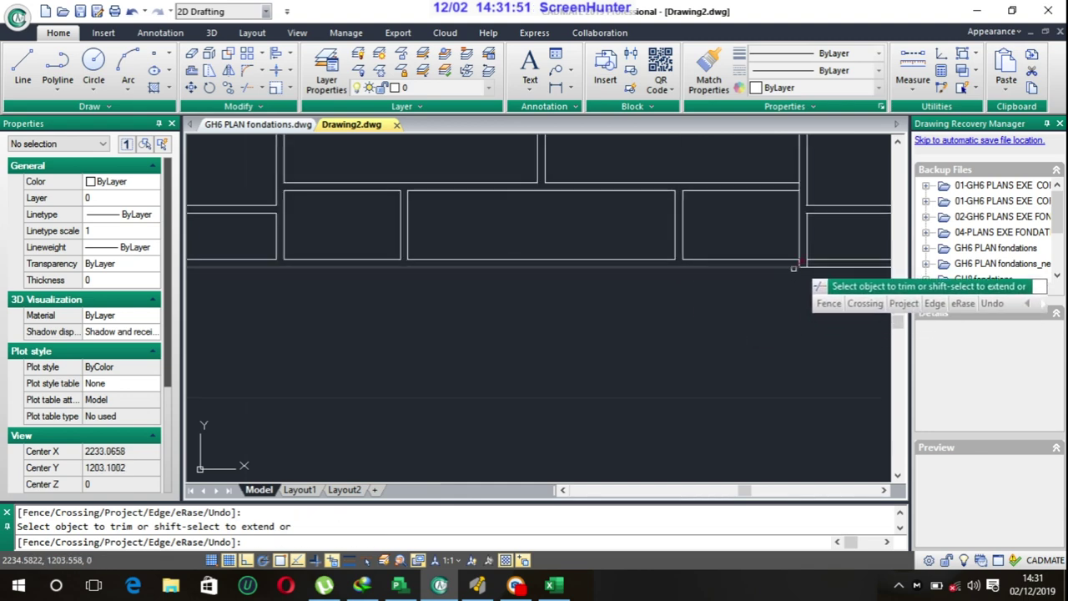
pyautogui.moveTo(794, 268); pyautogui.dragTo(587, 292, button='middle')
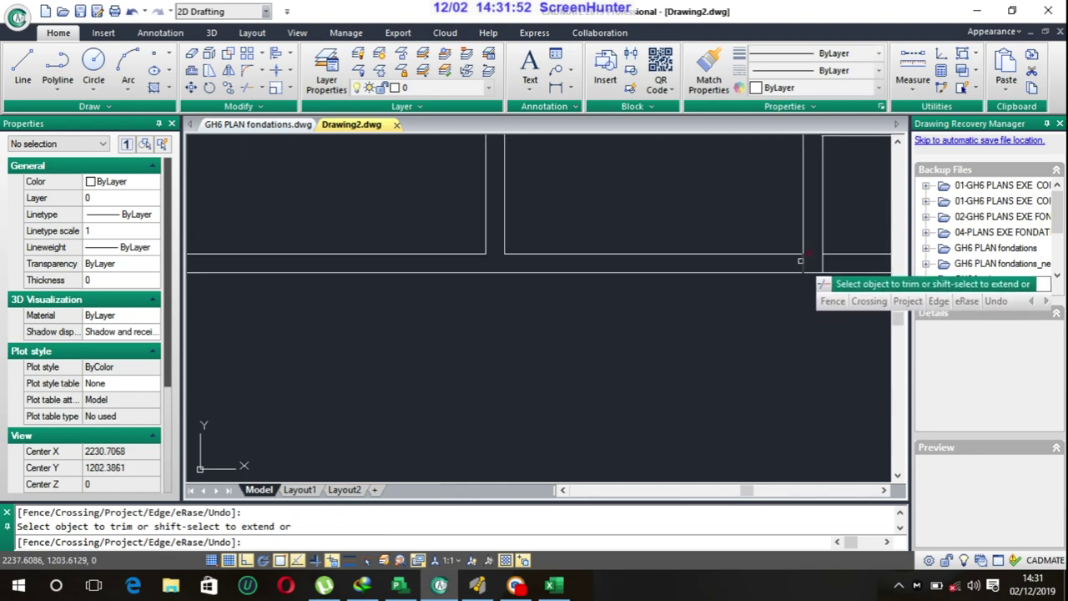
pyautogui.scroll(2, 587, 291)
pyautogui.click(587, 285)
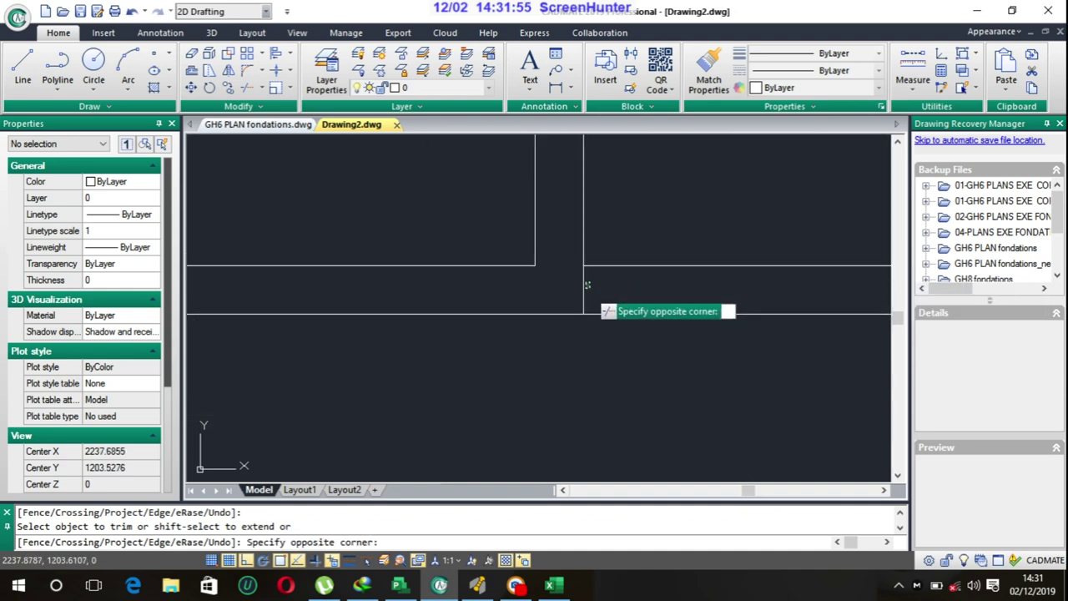
pyautogui.click(588, 284)
pyautogui.scroll(-1, 582, 290)
pyautogui.scroll(-1, 610, 269)
pyautogui.scroll(2, 610, 270)
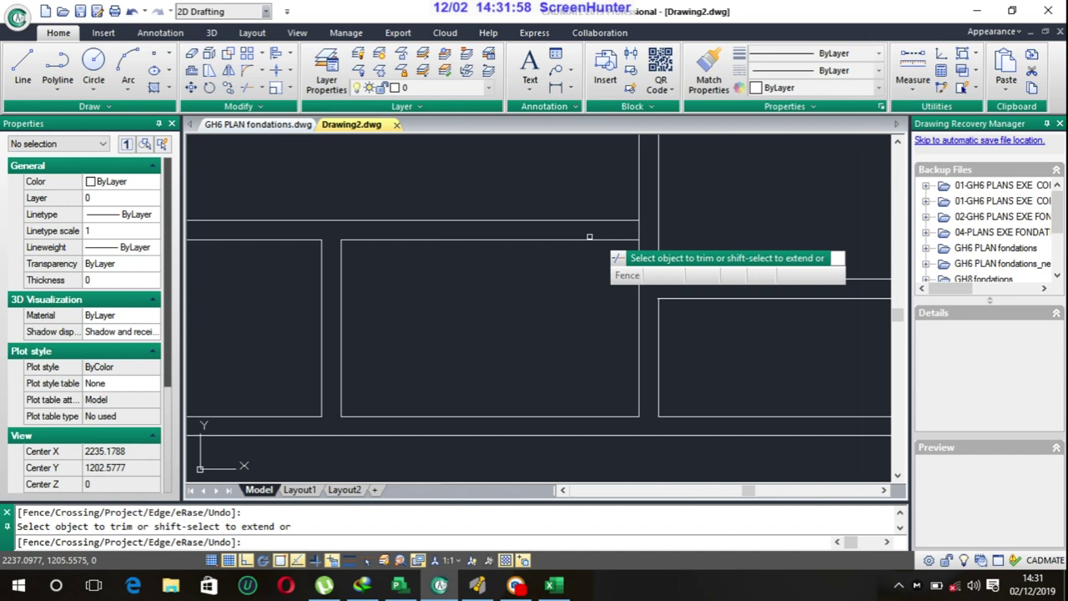
pyautogui.press('Escape')
pyautogui.click(639, 227)
pyautogui.scroll(2, 639, 226)
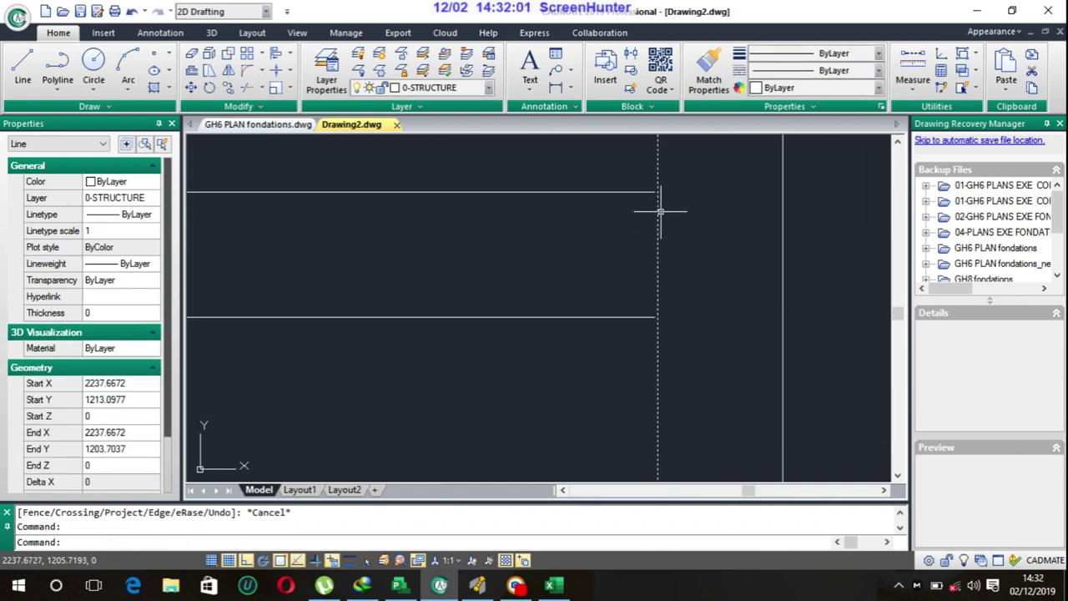
# - Stretch the horizontal wall line's right end onto the vertical wall line
pyautogui.click(655, 179)
pyautogui.press('Escape')
pyautogui.scroll(2, 678, 297)
pyautogui.click(647, 329)
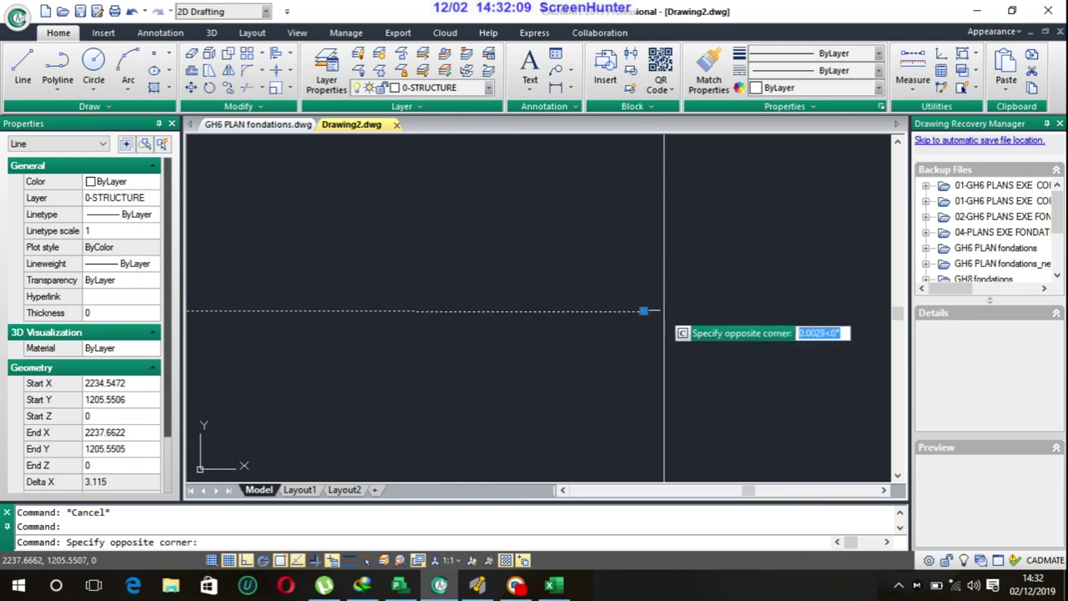
pyautogui.click(665, 319)
pyautogui.click(643, 311)
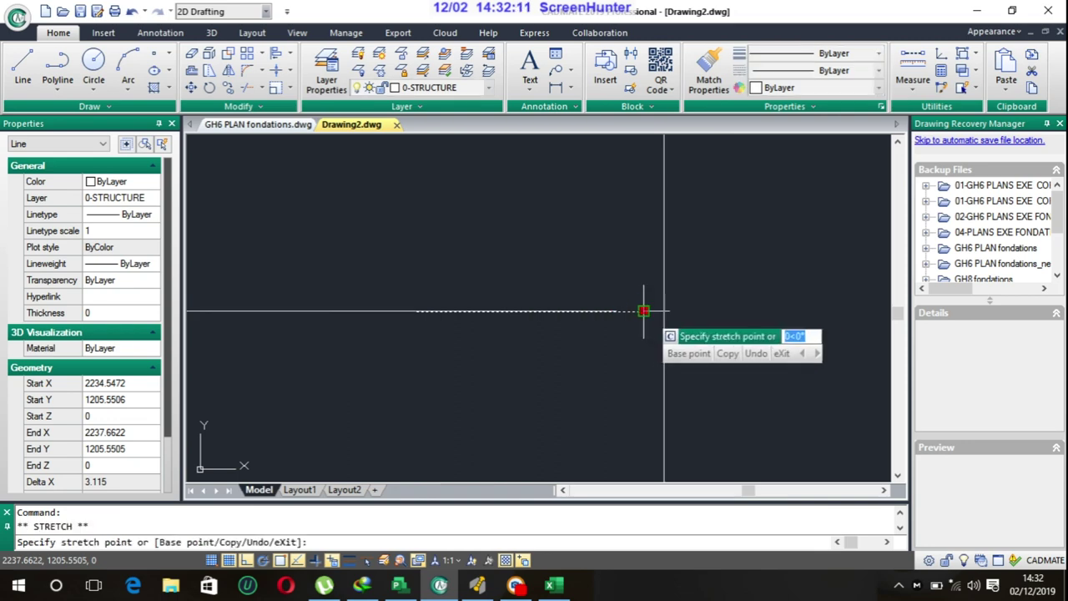
pyautogui.click(669, 312)
pyautogui.click(643, 311)
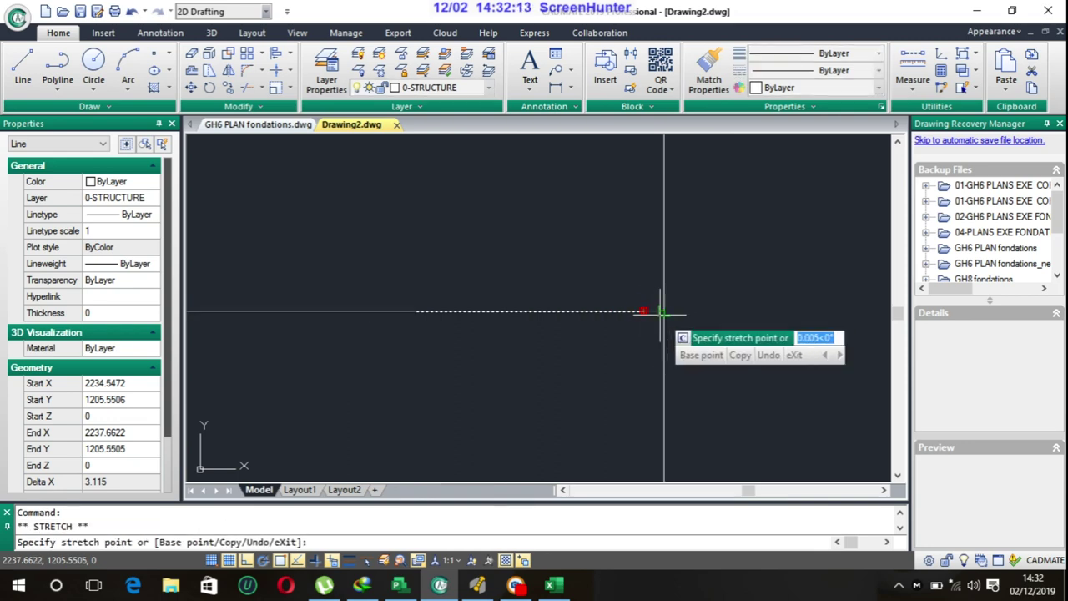
pyautogui.press('Escape')
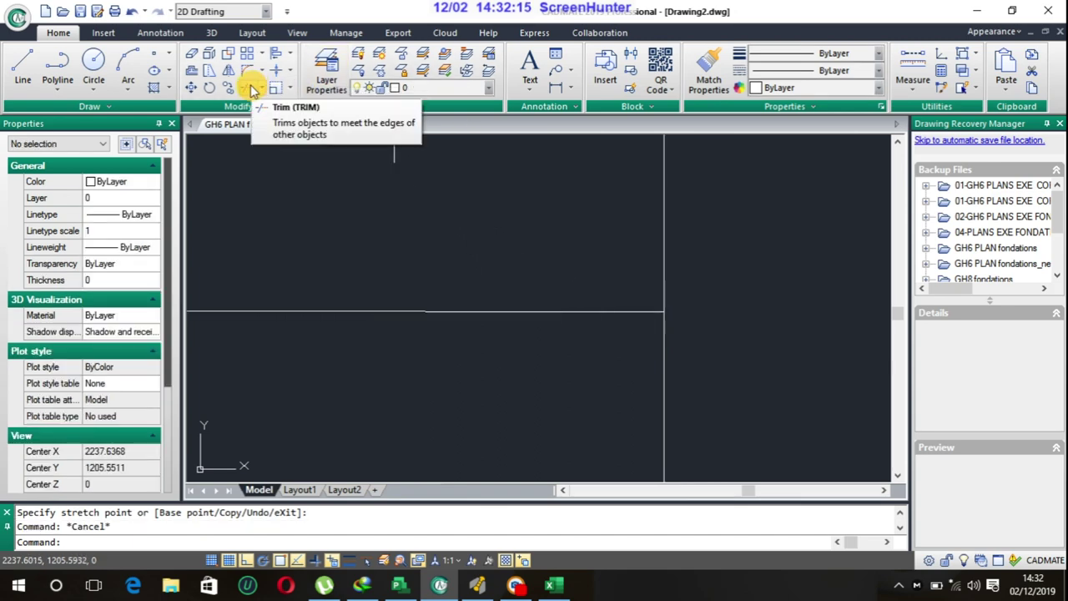
# - Trim the overhanging lines at the corner, using all lines as cutting edges
pyautogui.click(247, 87)
pyautogui.press('Return')
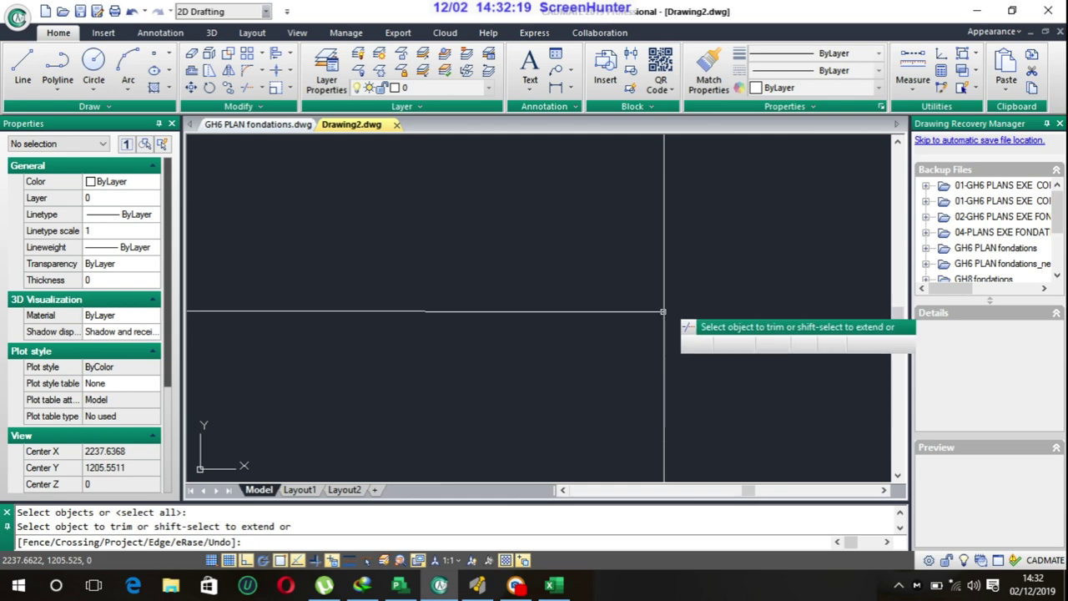
pyautogui.moveTo(664, 305); pyautogui.dragTo(669, 274, button='middle')
pyautogui.scroll(-2, 625, 312)
pyautogui.scroll(-1, 566, 314)
pyautogui.press('Escape')
# - Draw a short vertical wall line up from the wall corner
pyautogui.moveTo(436, 246); pyautogui.dragTo(413, 302, button='middle')
pyautogui.click(25, 81)
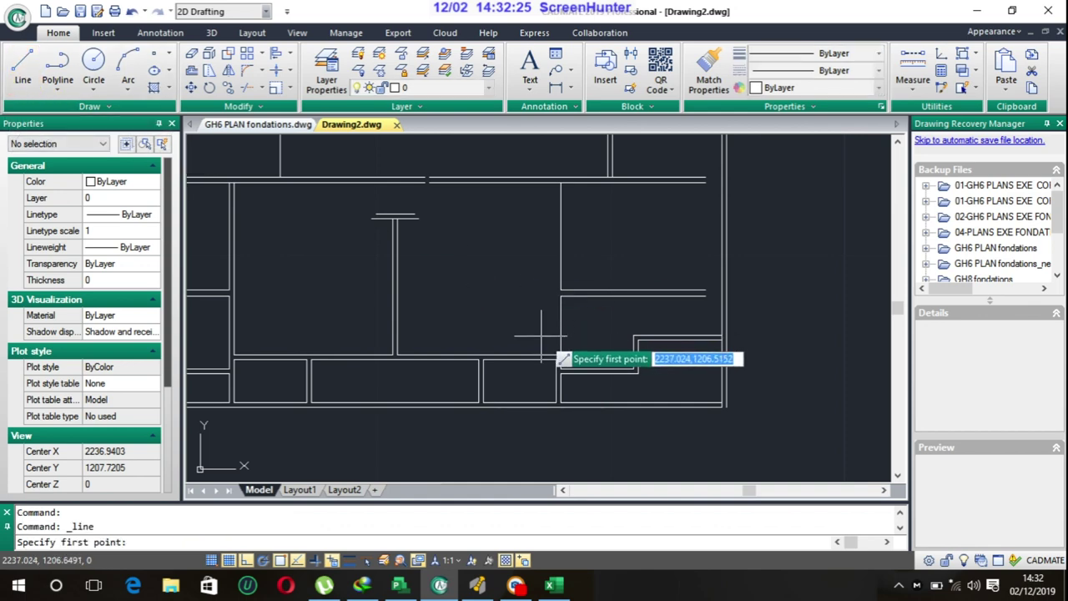
pyautogui.click(556, 354)
pyautogui.click(556, 183)
pyautogui.press('Escape')
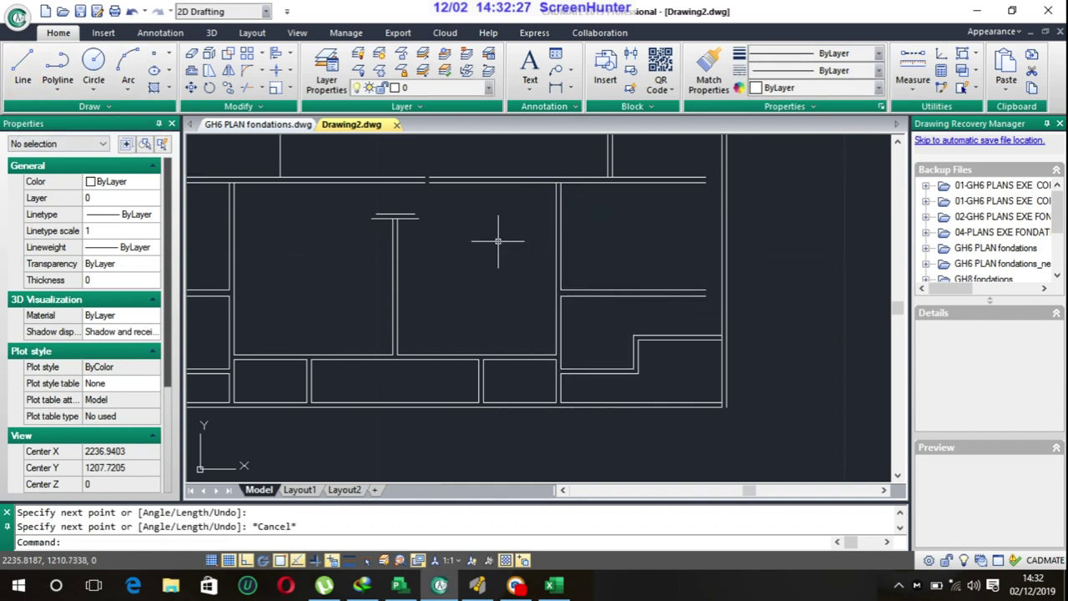
# - Raise the other horizontal wall line slightly to its new position
pyautogui.scroll(4, 432, 182)
pyautogui.click(419, 181)
pyautogui.click(424, 181)
pyautogui.click(424, 166)
pyautogui.press('Escape')
pyautogui.click(424, 166)
pyautogui.click(424, 166)
pyautogui.press('Escape')
pyautogui.scroll(-5, 406, 243)
pyautogui.scroll(-4, 348, 267)
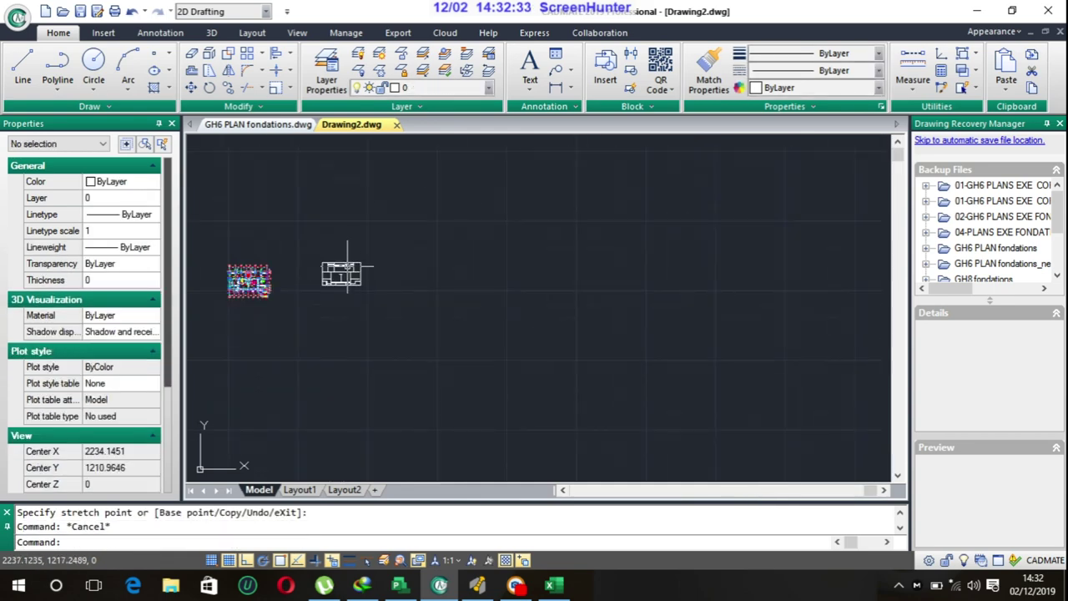
# - Frame the white traced outline beside the plan and window-select its 93 lines
pyautogui.scroll(9, 586, 283)
pyautogui.scroll(2, 513, 275)
pyautogui.scroll(3, 522, 280)
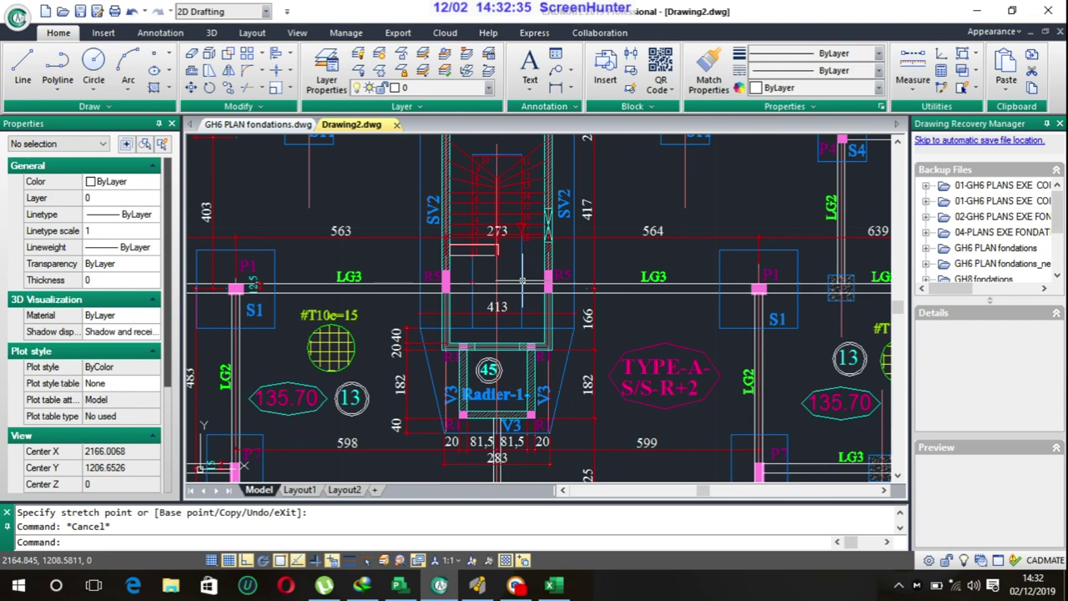
pyautogui.moveTo(542, 357); pyautogui.dragTo(510, 464, button='middle')
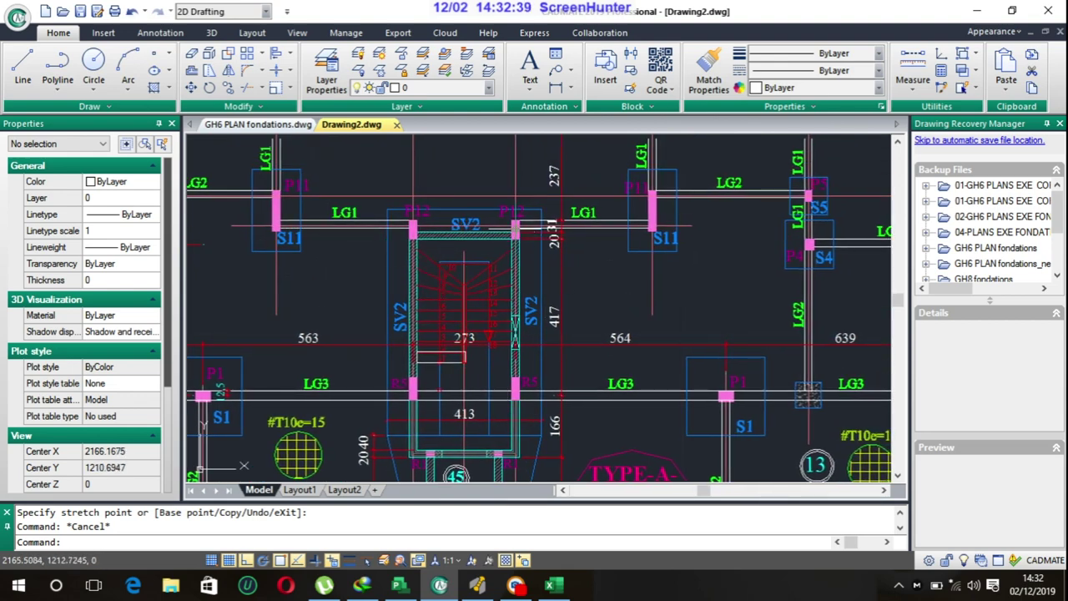
pyautogui.scroll(-2, 591, 219)
pyautogui.scroll(-2, 641, 264)
pyautogui.moveTo(655, 283); pyautogui.dragTo(465, 290, button='middle')
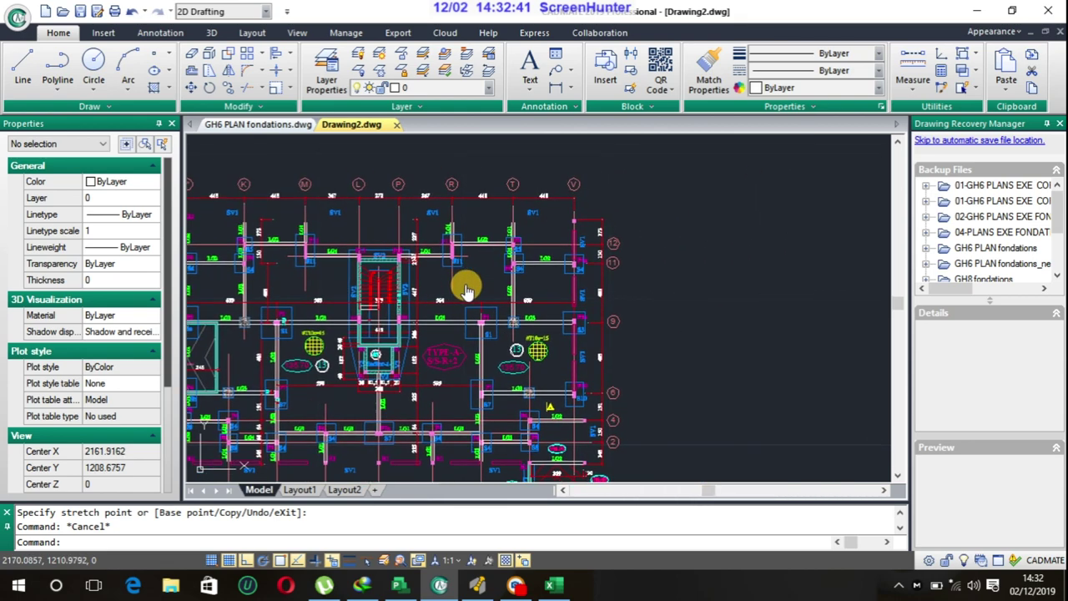
pyautogui.scroll(-3, 508, 281)
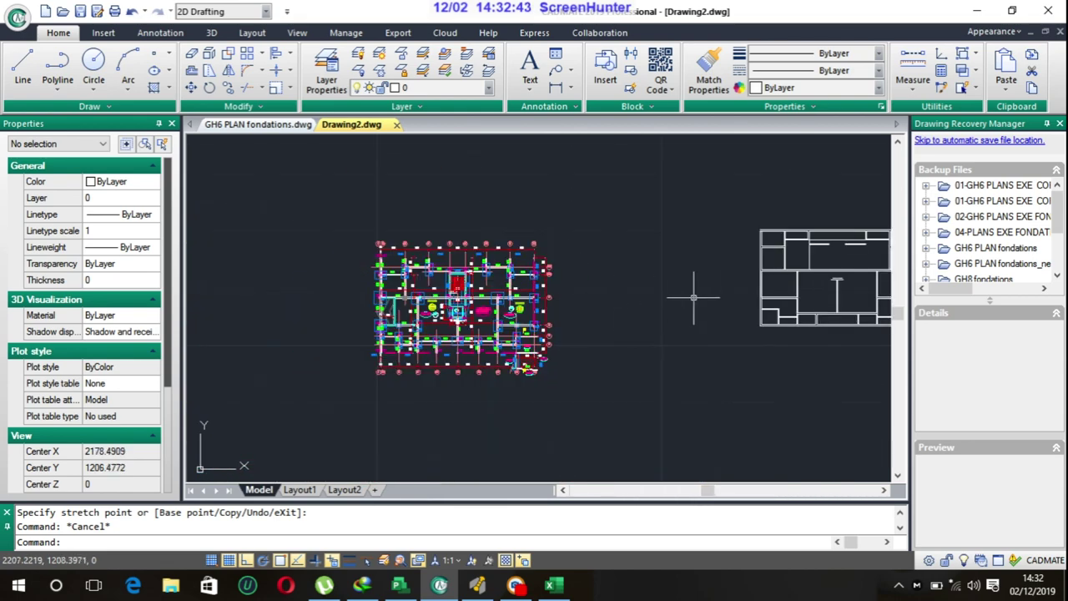
pyautogui.scroll(3, 461, 315)
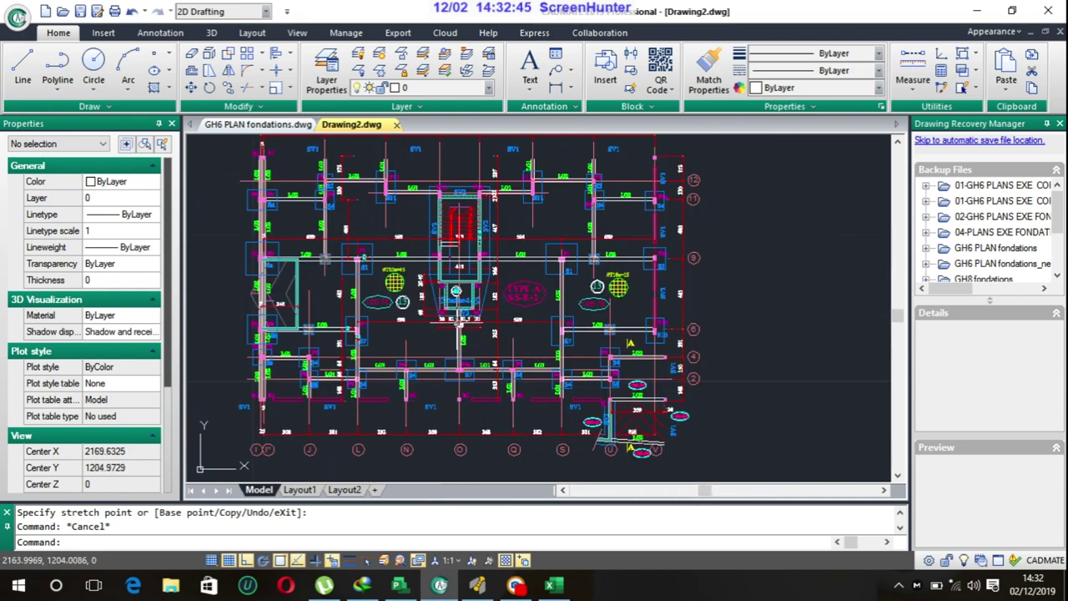
pyautogui.moveTo(552, 329); pyautogui.dragTo(448, 310, button='middle')
pyautogui.scroll(-2, 458, 308)
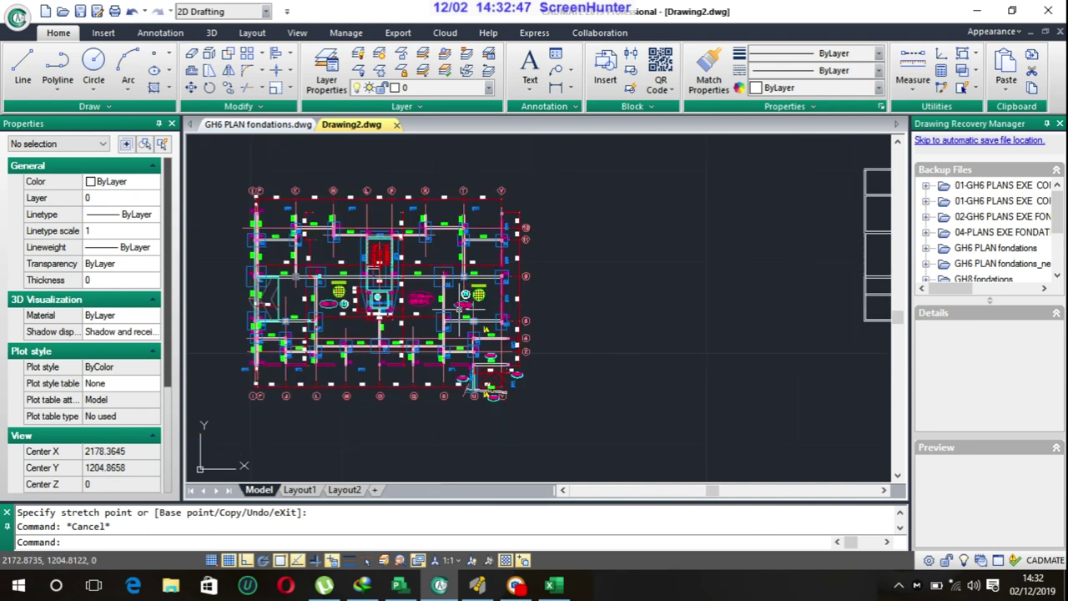
pyautogui.moveTo(620, 328); pyautogui.dragTo(447, 299, button='middle')
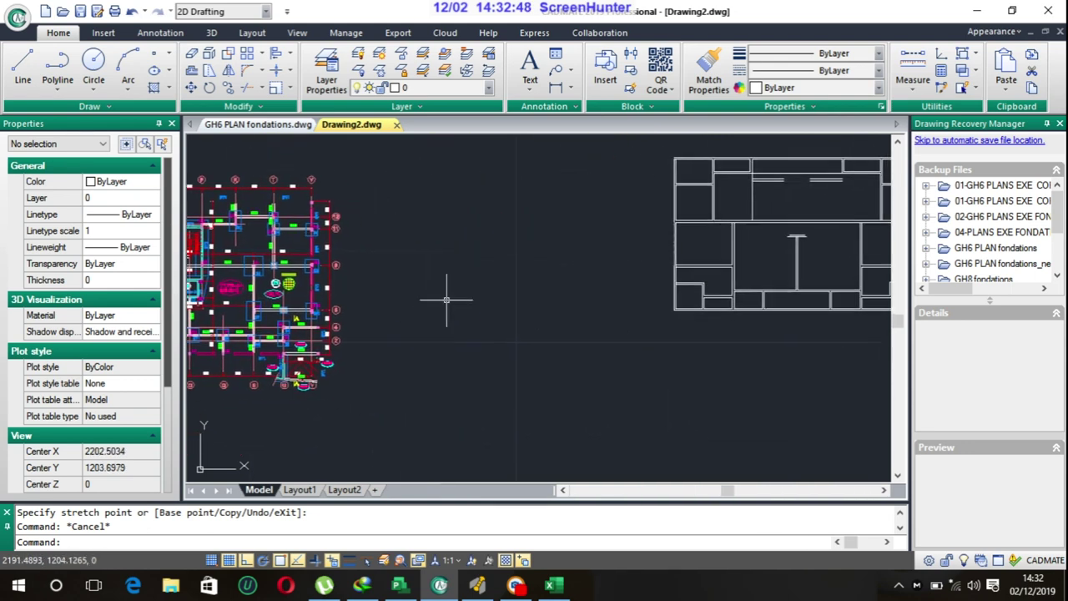
pyautogui.click(644, 146)
pyautogui.moveTo(789, 343); pyautogui.dragTo(600, 371, button='middle')
pyautogui.click(749, 388)
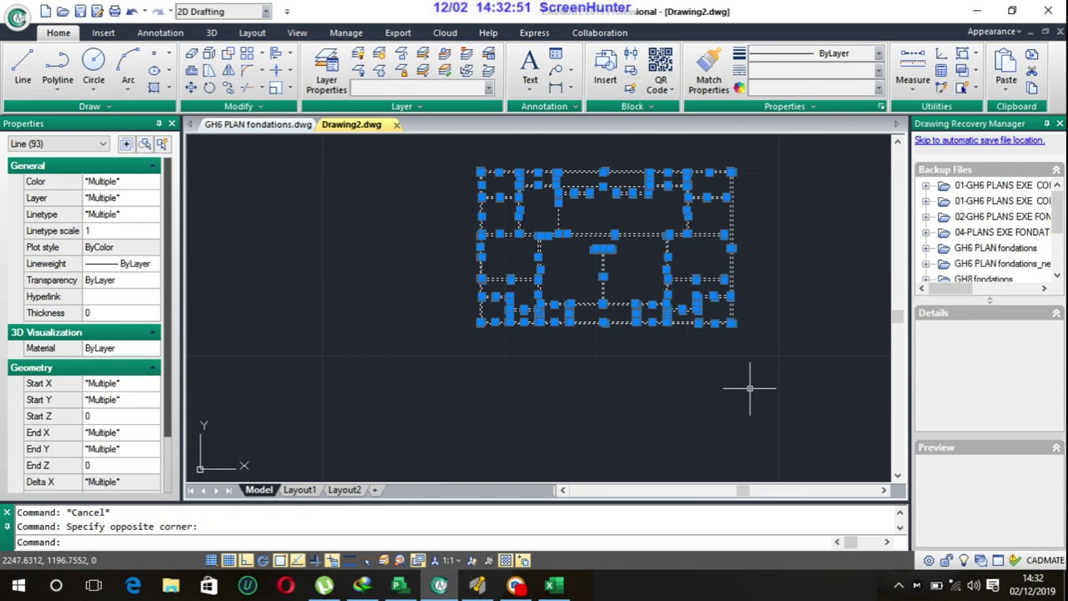
# - Move the 93 outline lines left, snapping the destination to an endpoint with Ortho on
pyautogui.click(191, 88)
pyautogui.click(480, 324)
pyautogui.scroll(2, 353, 409)
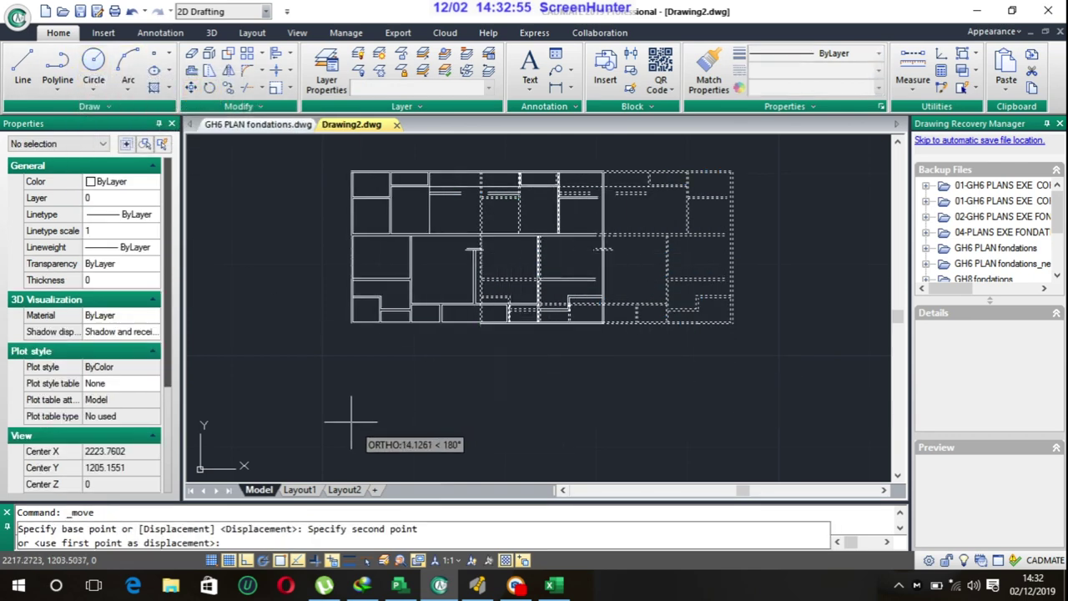
pyautogui.scroll(-3, 417, 375)
pyautogui.scroll(-2, 468, 334)
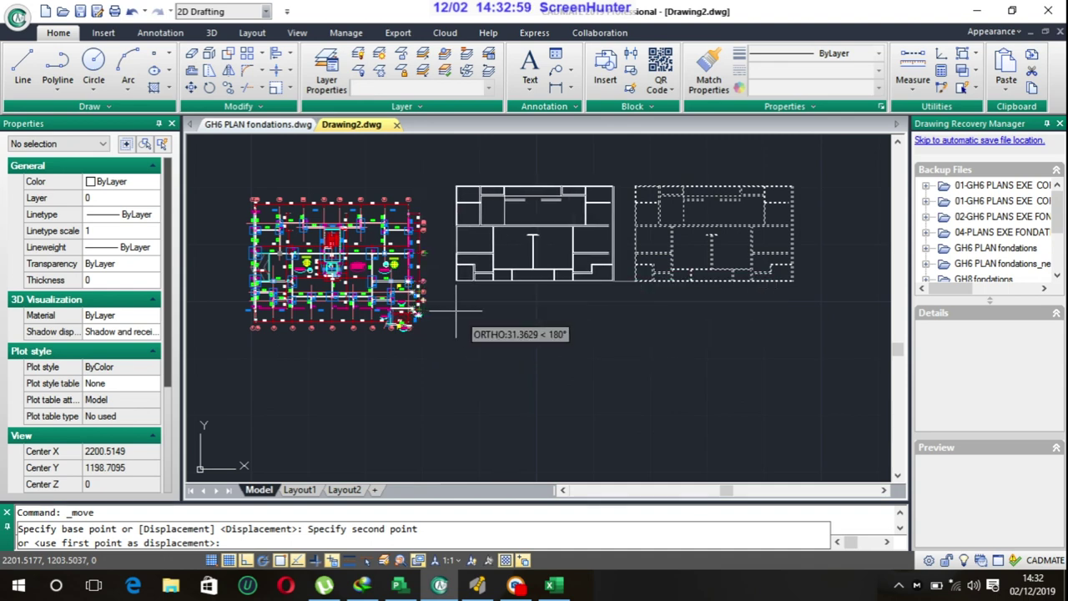
pyautogui.click(282, 561)
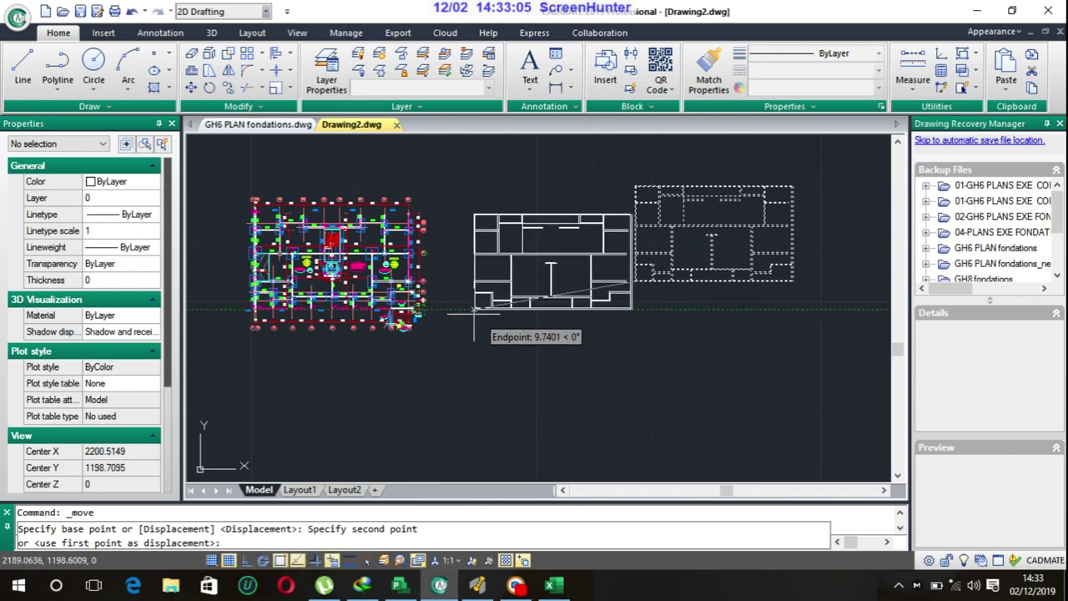
pyautogui.click(474, 311)
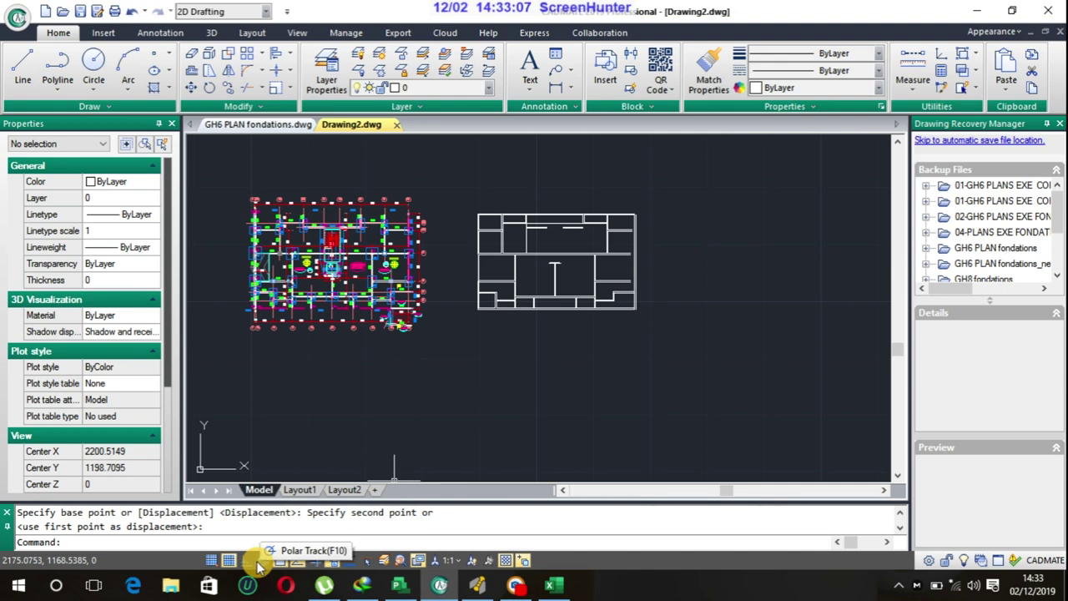
pyautogui.scroll(3, 466, 302)
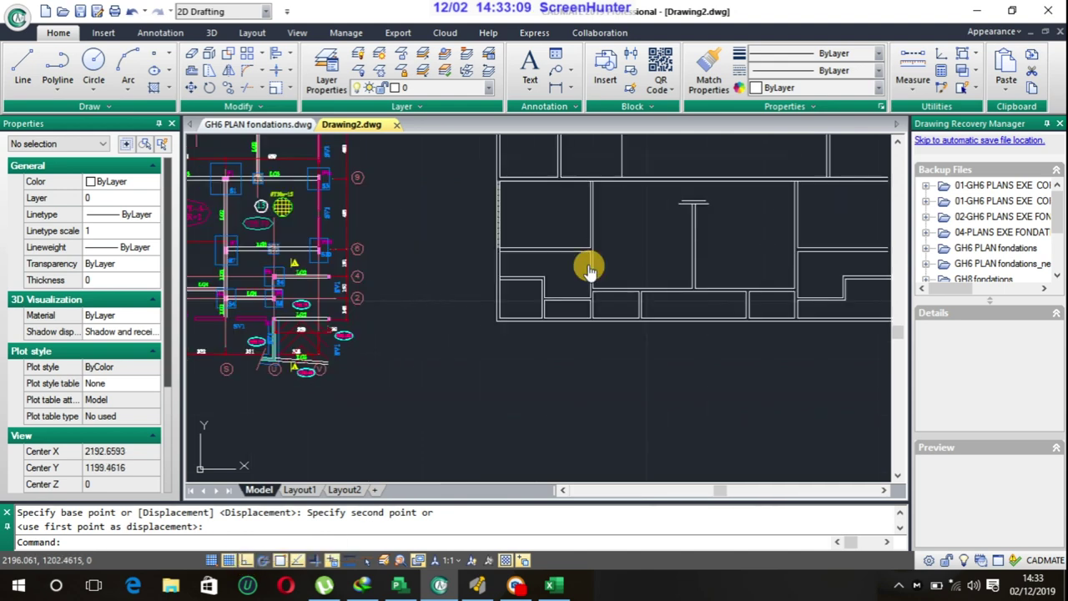
# - Draw a wall line from the wall end across the top of the T-junction
pyautogui.moveTo(589, 264); pyautogui.dragTo(782, 270, button='middle')
pyautogui.scroll(2, 386, 222)
pyautogui.scroll(3, 392, 222)
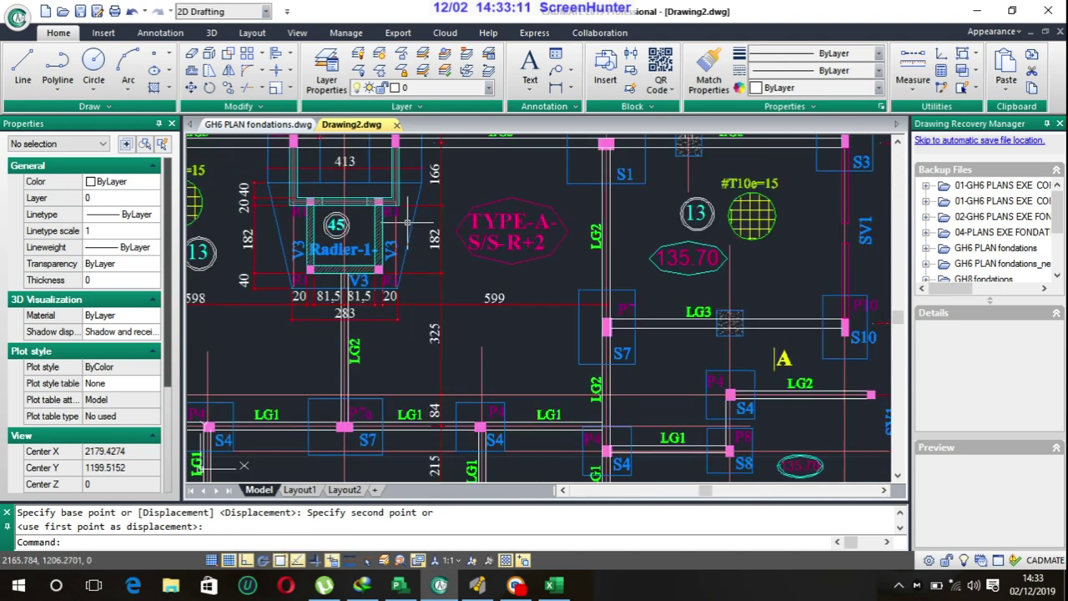
pyautogui.scroll(-3, 501, 267)
pyautogui.moveTo(501, 267); pyautogui.dragTo(406, 310, button='middle')
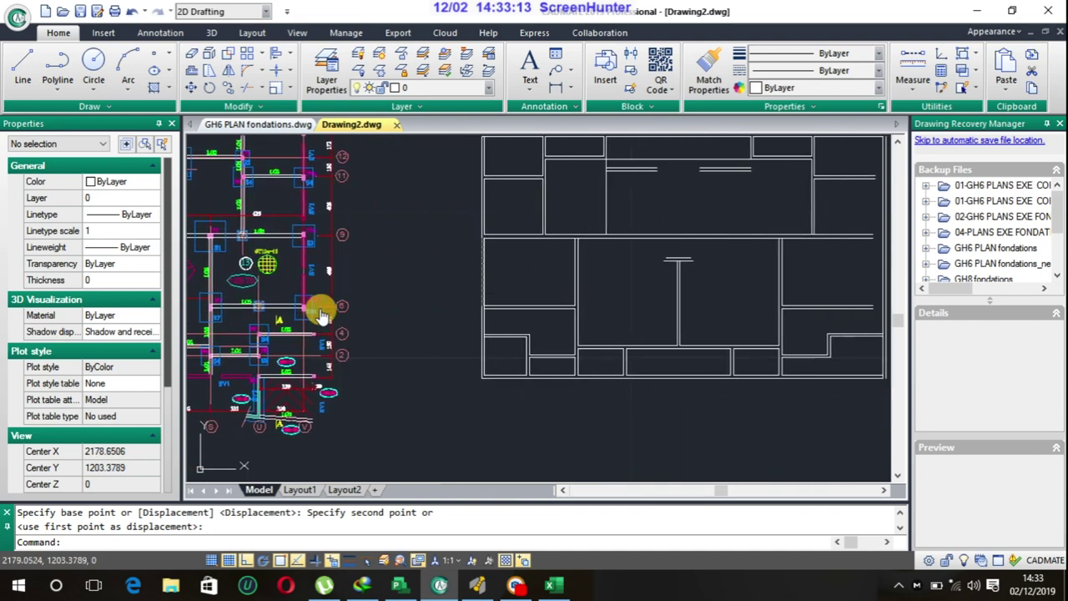
pyautogui.scroll(-2, 524, 289)
pyautogui.scroll(3, 524, 289)
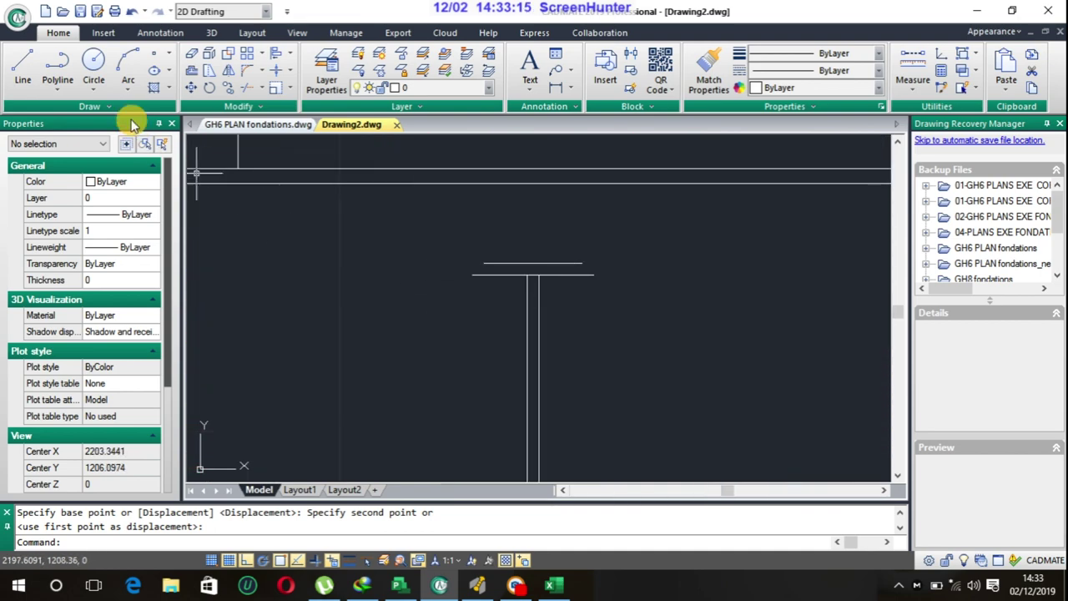
pyautogui.click(23, 65)
pyautogui.click(473, 273)
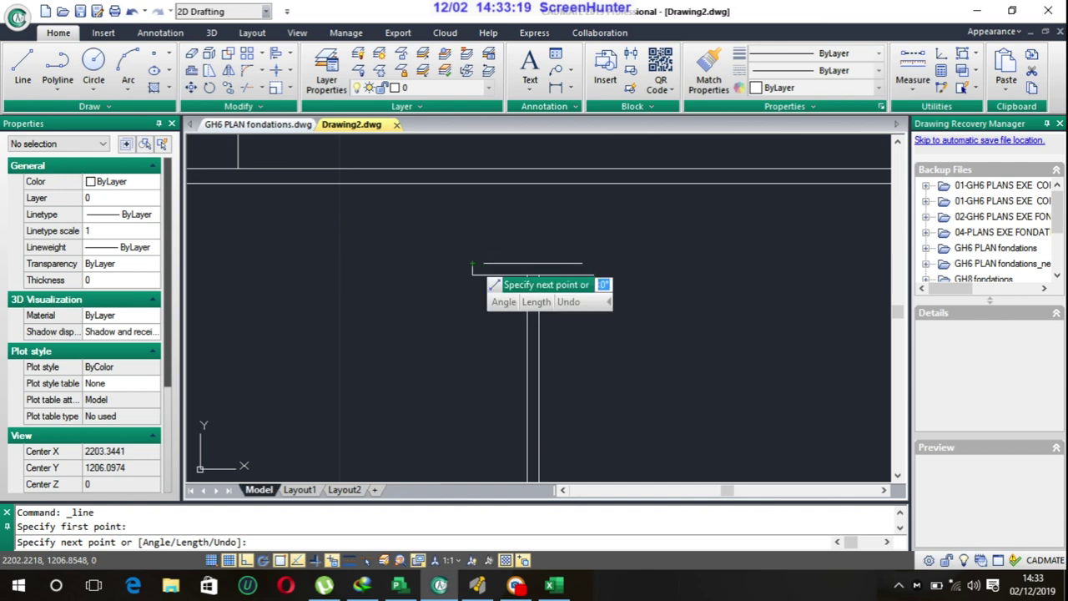
pyautogui.click(473, 264)
pyautogui.click(581, 266)
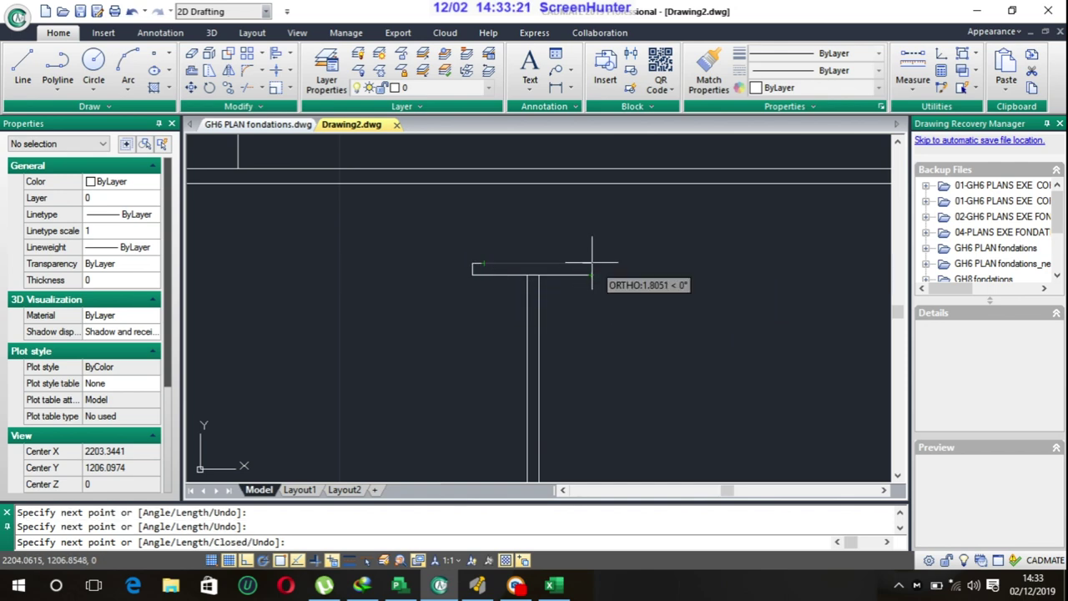
pyautogui.press('Escape')
# - Draw a short line at the T's top-right corner and erase the stray top line
pyautogui.click(23, 75)
pyautogui.click(591, 264)
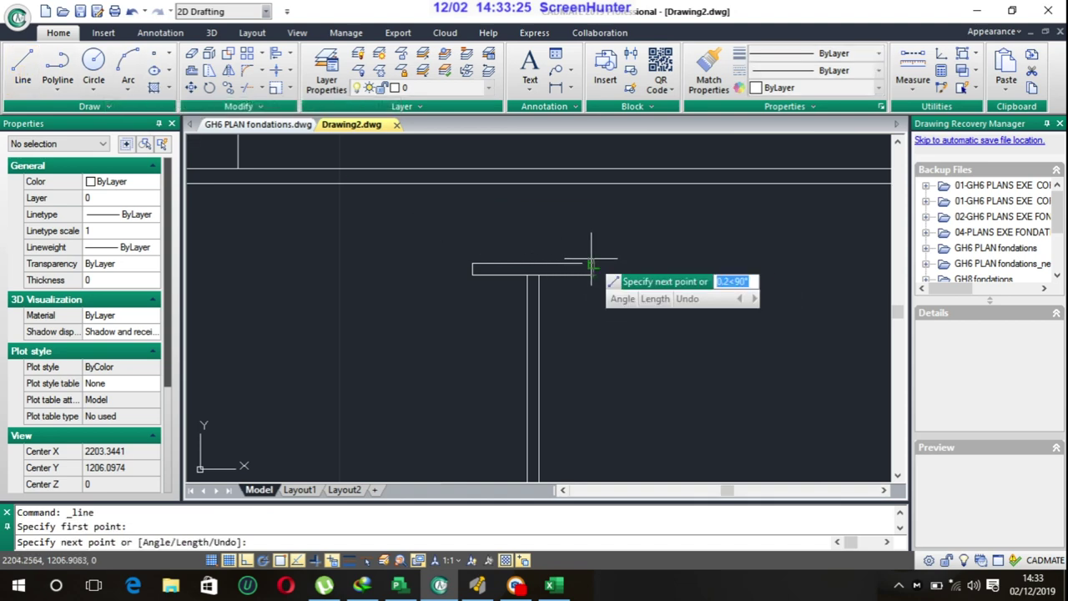
pyautogui.click(585, 264)
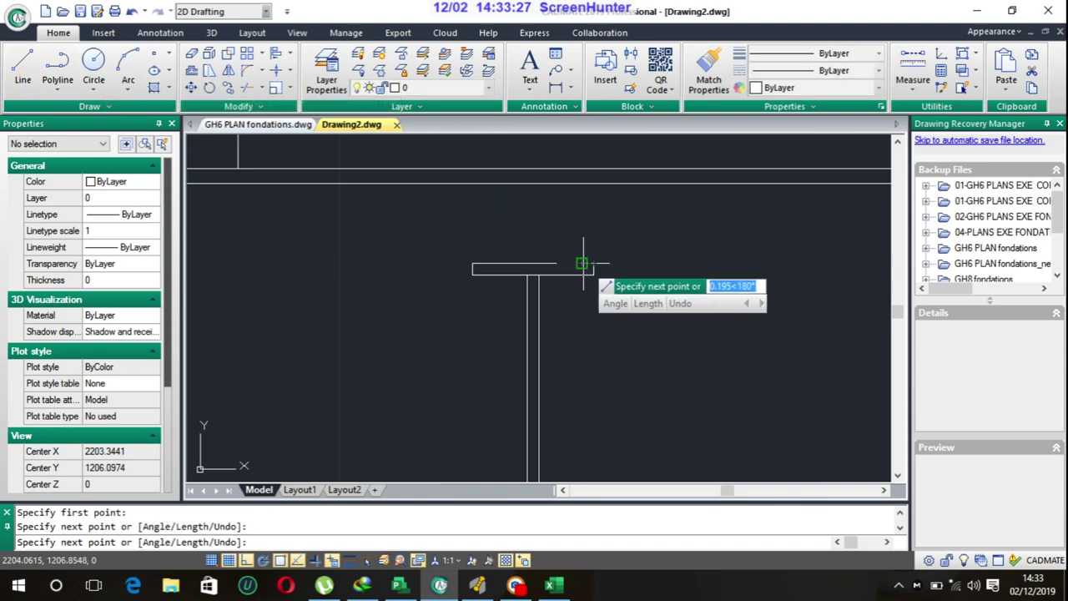
pyautogui.click(560, 266)
pyautogui.press('Escape')
pyautogui.click(559, 266)
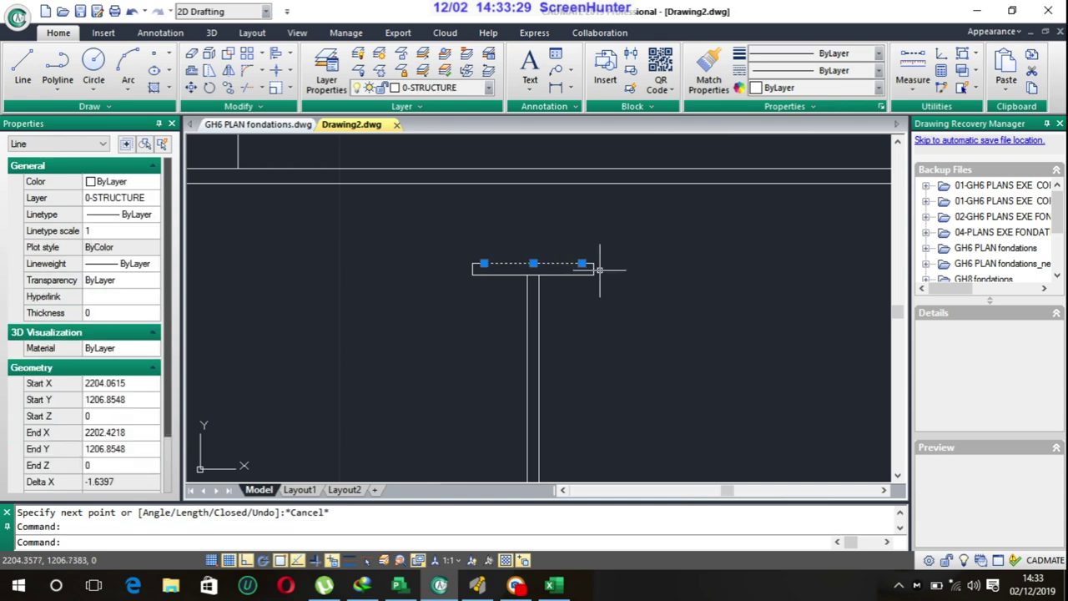
pyautogui.press('Delete')
pyautogui.press('Delete')
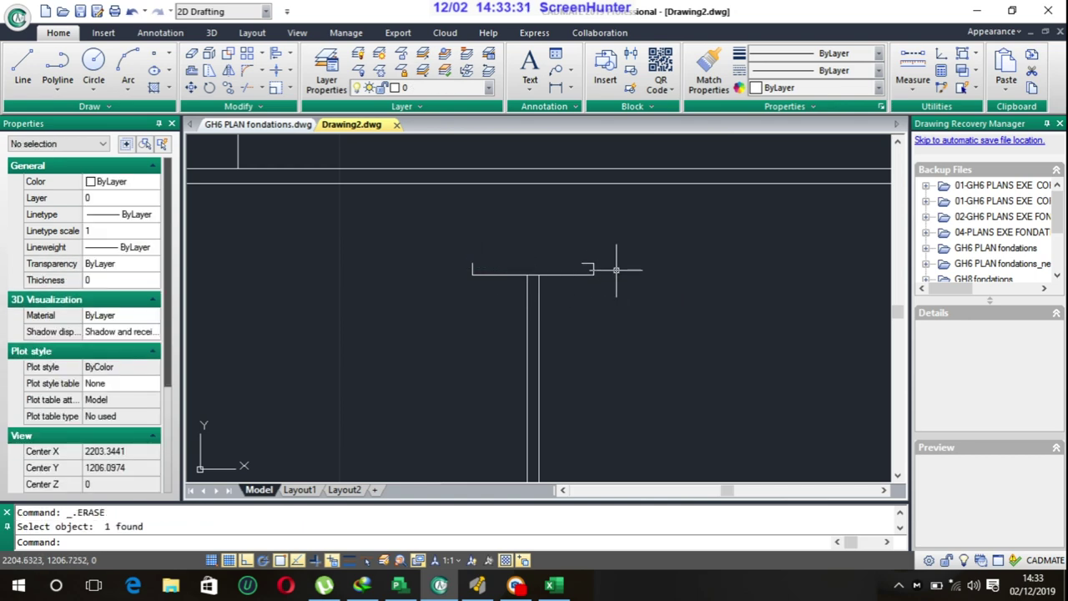
# - Stretch the tiny cap line left so the cap's top edge is closed
pyautogui.click(574, 265)
pyautogui.click(581, 263)
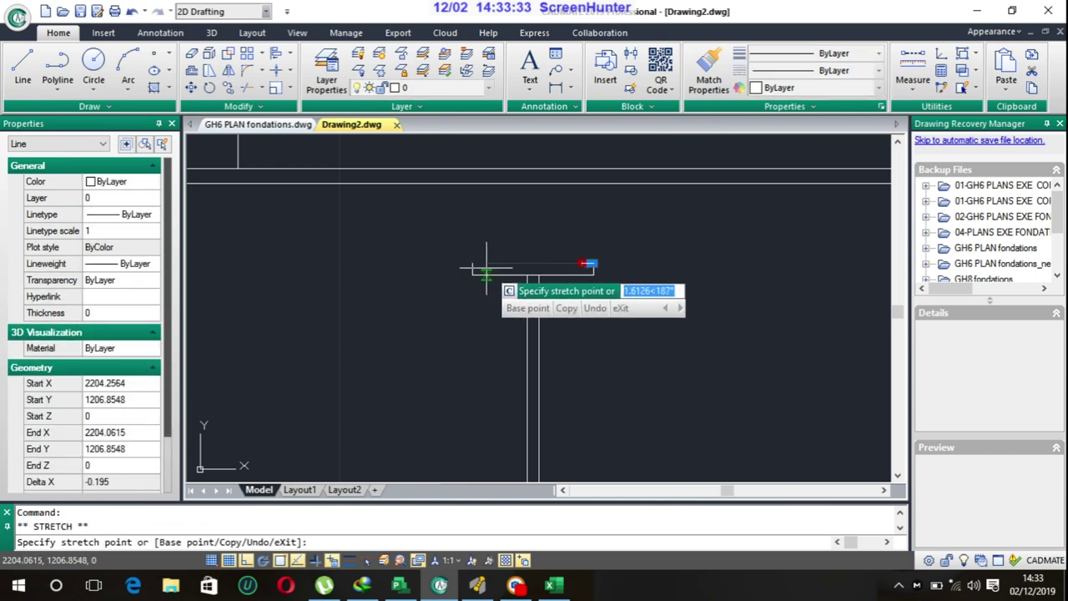
pyautogui.click(473, 268)
pyautogui.press('Escape')
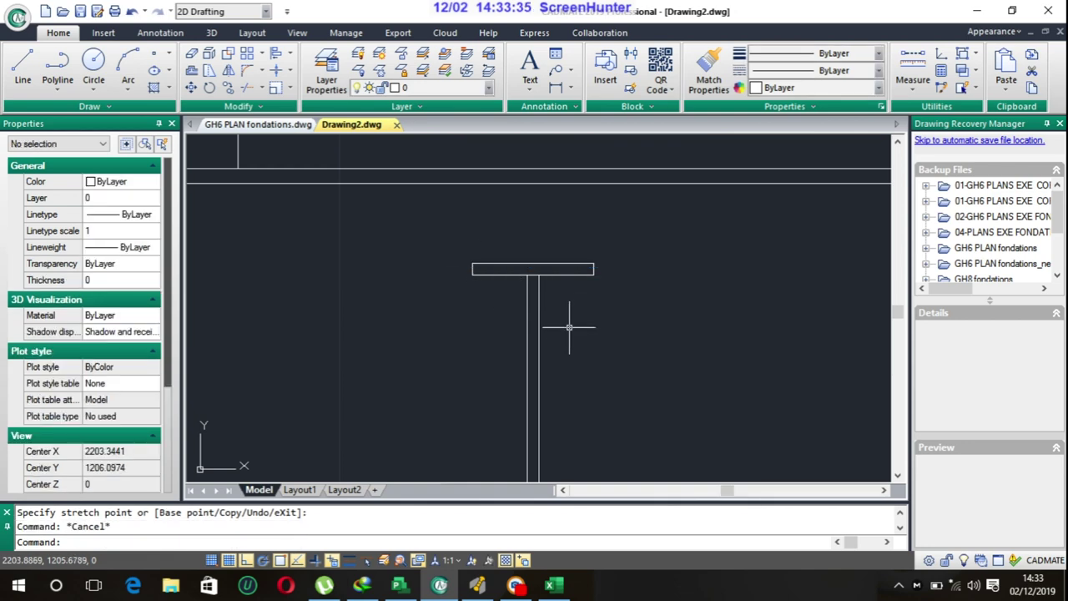
# - Draw a vertical wall line down from the upper-left room corner
pyautogui.scroll(-5, 571, 325)
pyautogui.scroll(3, 565, 317)
pyautogui.scroll(1, 534, 276)
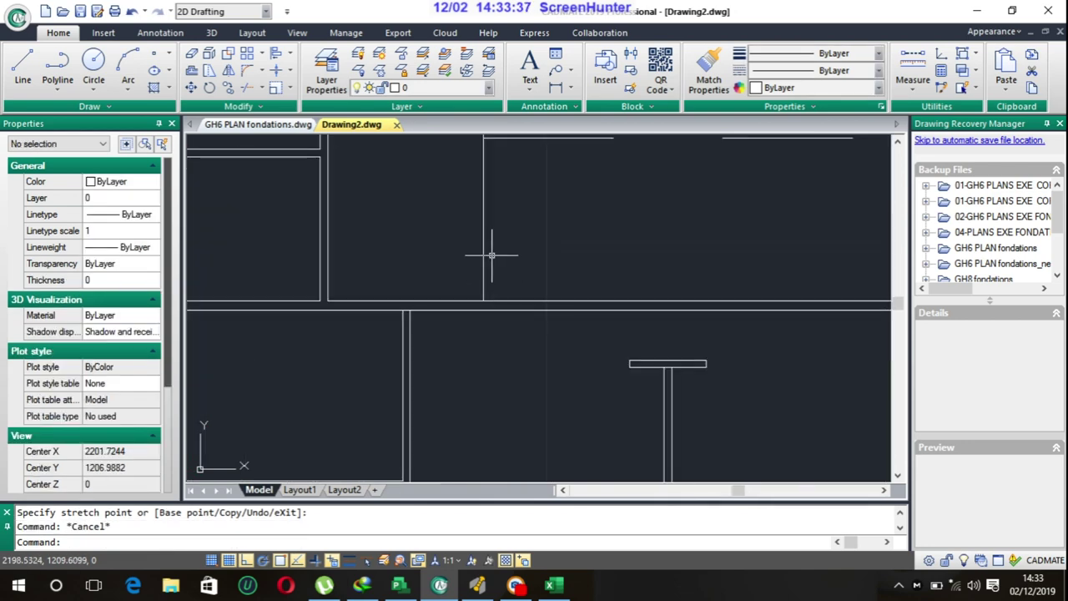
pyautogui.moveTo(489, 255); pyautogui.dragTo(474, 354, button='middle')
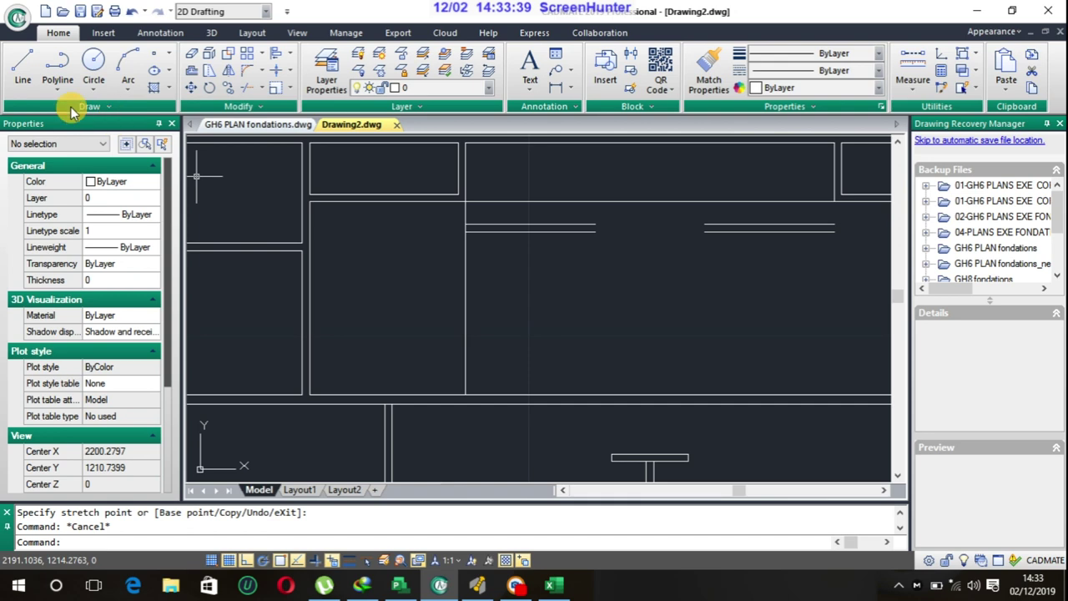
pyautogui.click(23, 65)
pyautogui.click(453, 209)
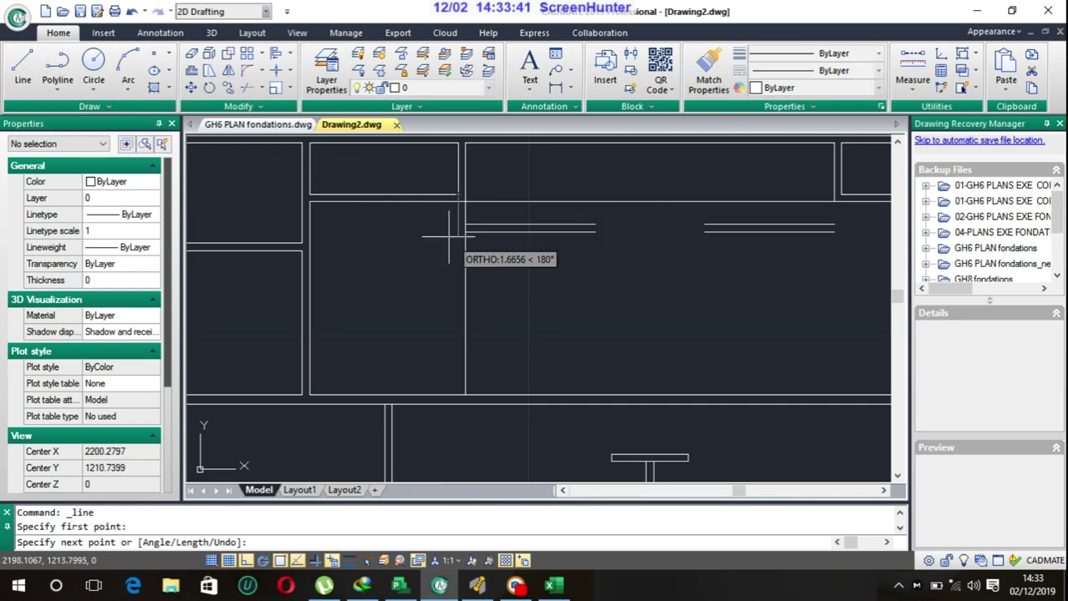
pyautogui.click(456, 398)
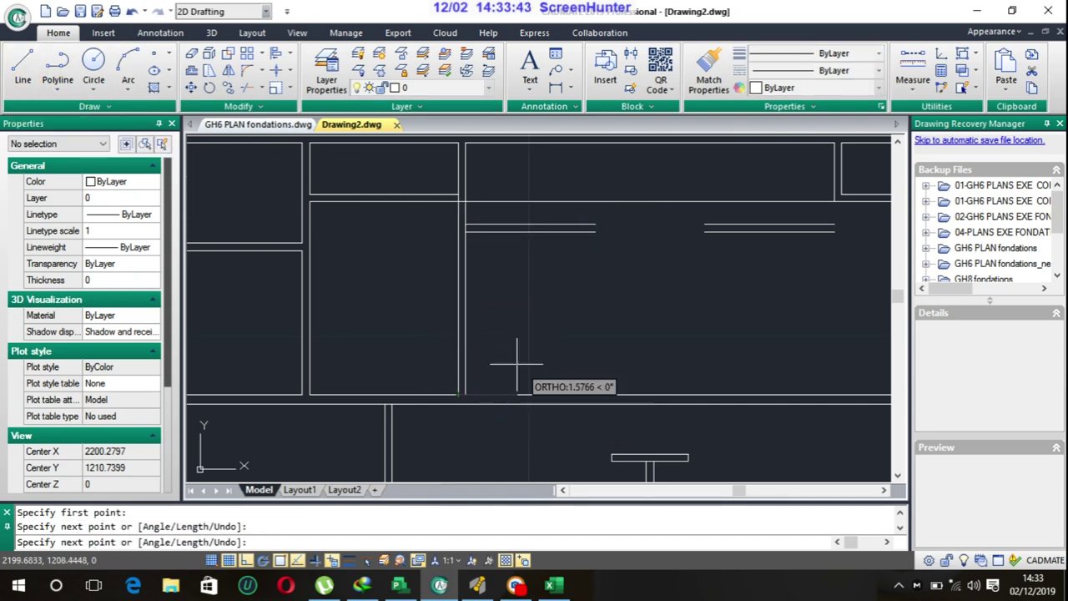
pyautogui.press('Escape')
# - Run Trim with all lines as cutting edges, then cancel it
pyautogui.scroll(-3, 608, 291)
pyautogui.moveTo(408, 315); pyautogui.dragTo(615, 274, button='middle')
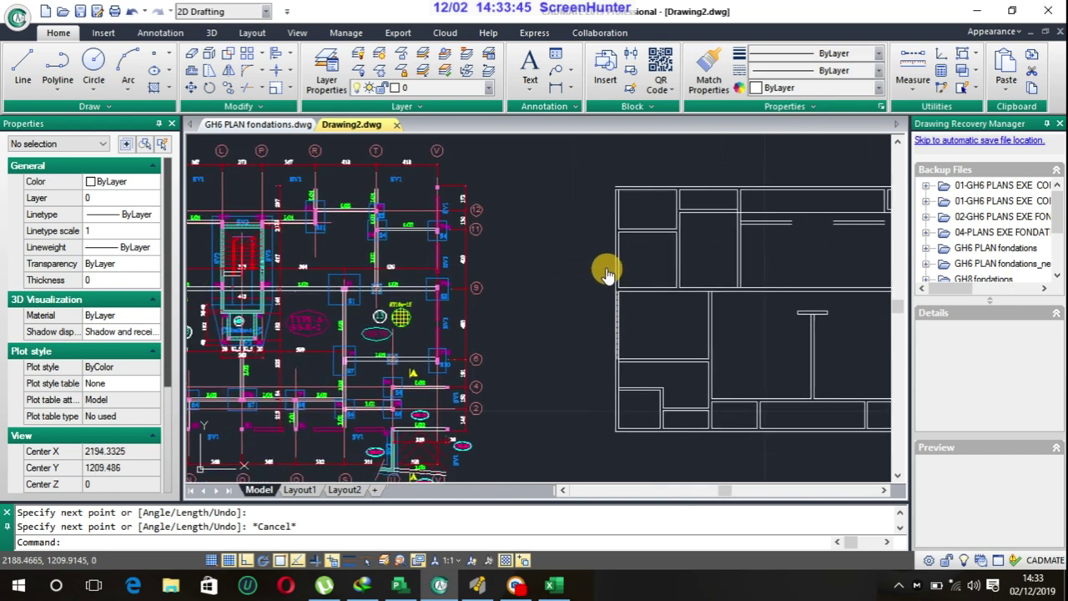
pyautogui.scroll(2, 460, 209)
pyautogui.scroll(1, 513, 262)
pyautogui.scroll(1, 409, 297)
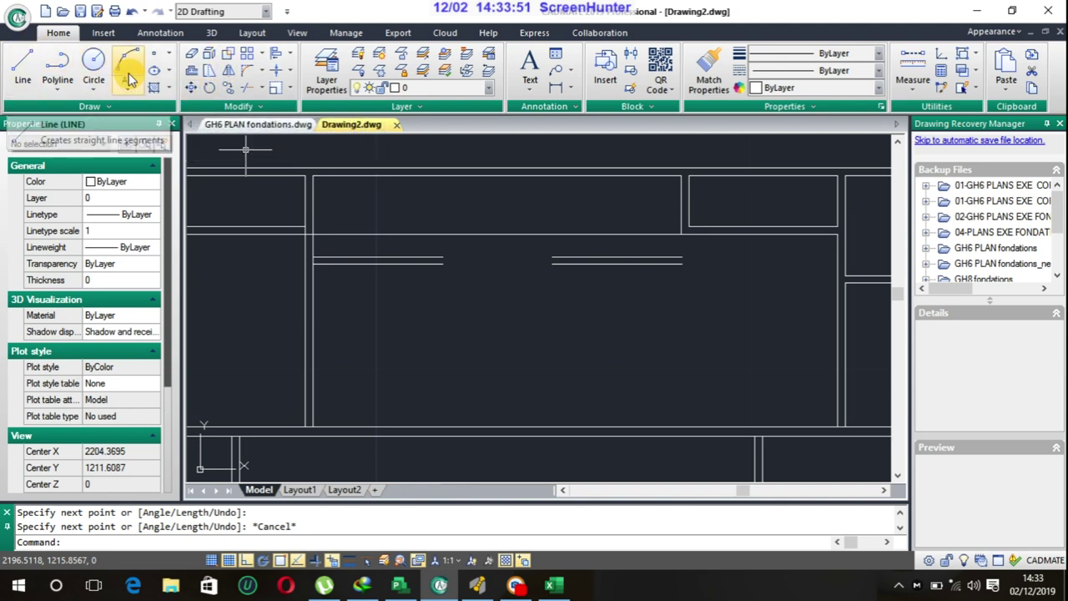
pyautogui.click(247, 88)
pyautogui.press('Return')
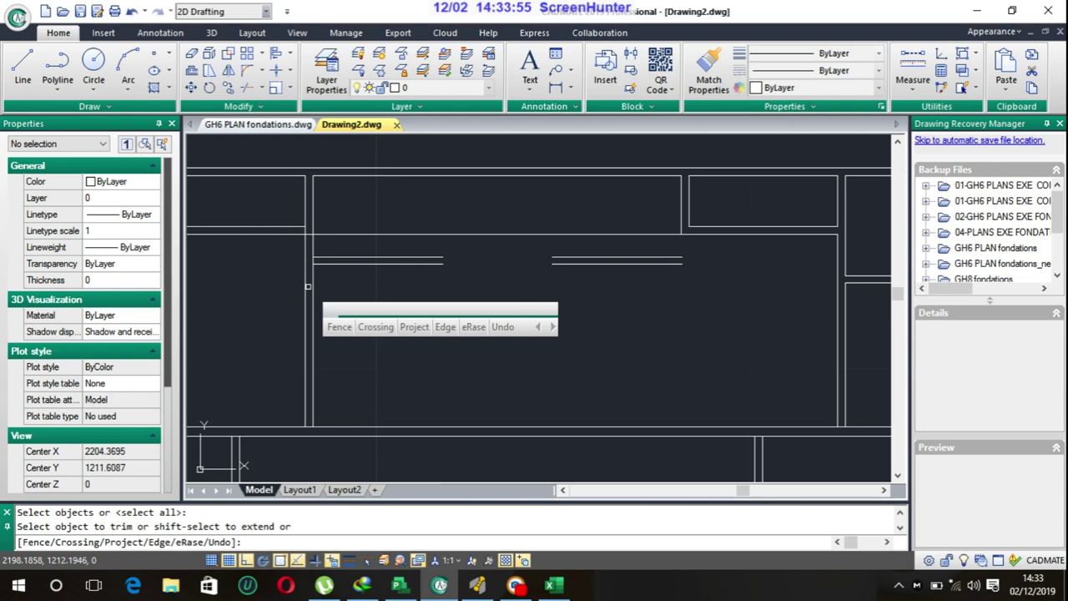
pyautogui.scroll(-2, 310, 278)
pyautogui.scroll(-1, 306, 298)
pyautogui.scroll(2, 334, 326)
pyautogui.scroll(1, 346, 325)
pyautogui.press('Escape')
# - Window-select the two extra vertical lines in the room and delete them
pyautogui.click(351, 317)
pyautogui.click(324, 299)
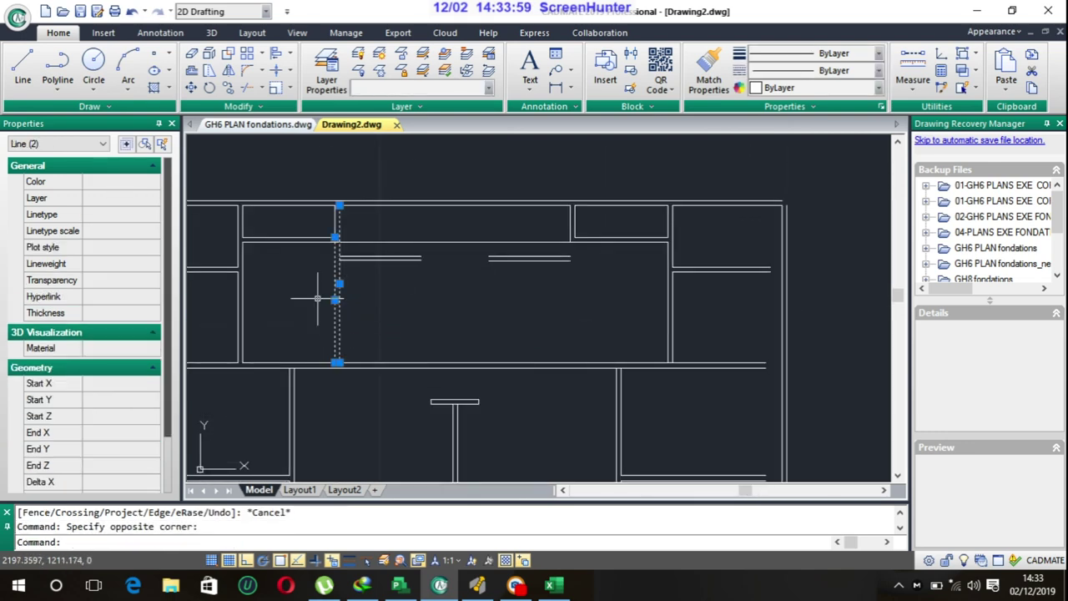
pyautogui.press('Delete')
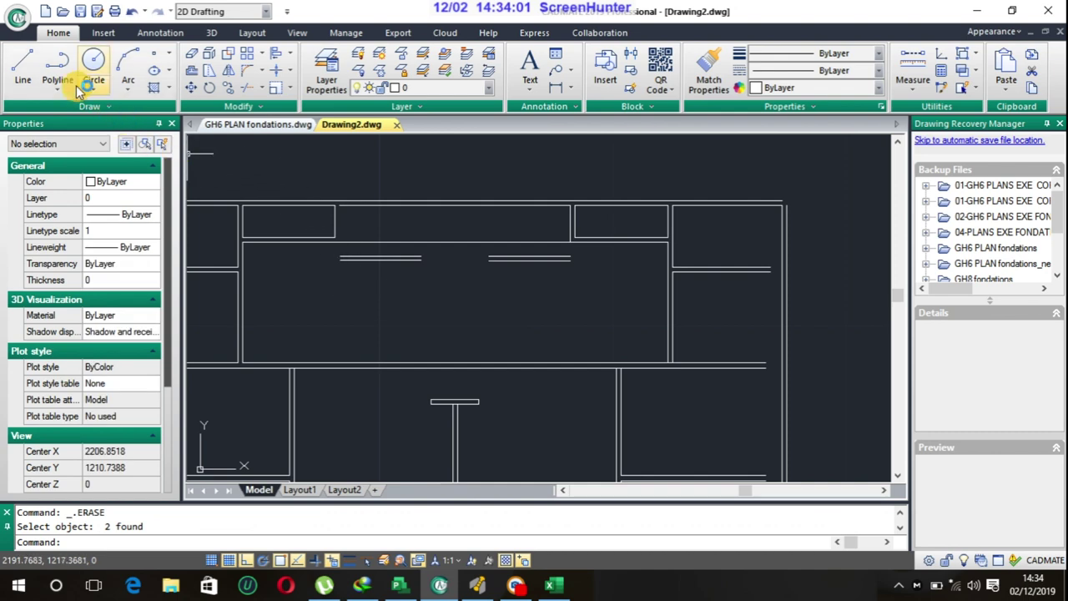
pyautogui.click(23, 66)
pyautogui.scroll(2, 349, 217)
# - Draw a two-segment wall line down from the upper wall and across to the right
pyautogui.click(334, 200)
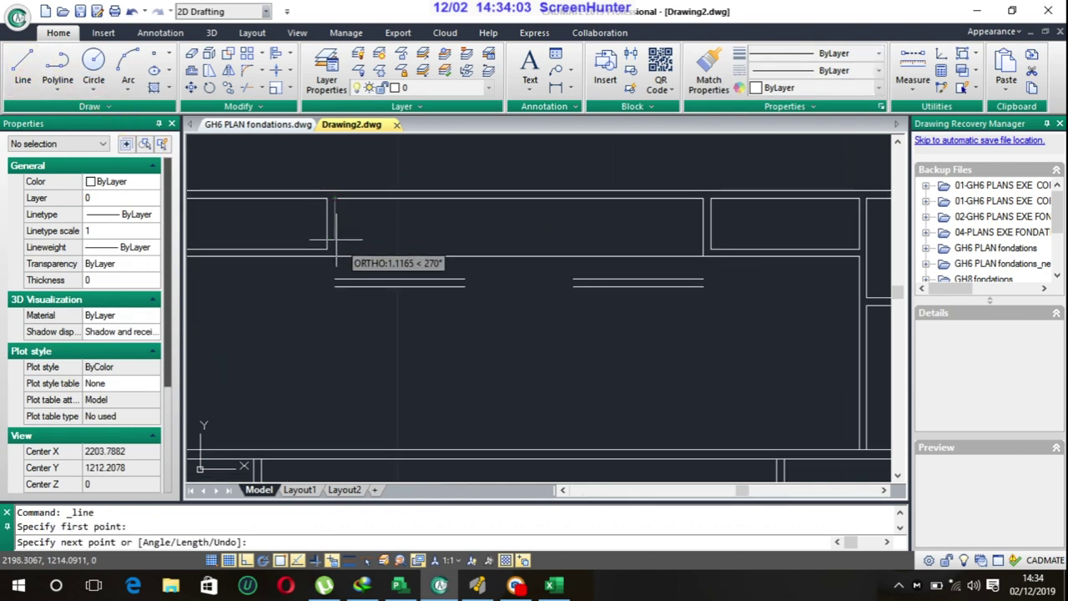
pyautogui.click(333, 248)
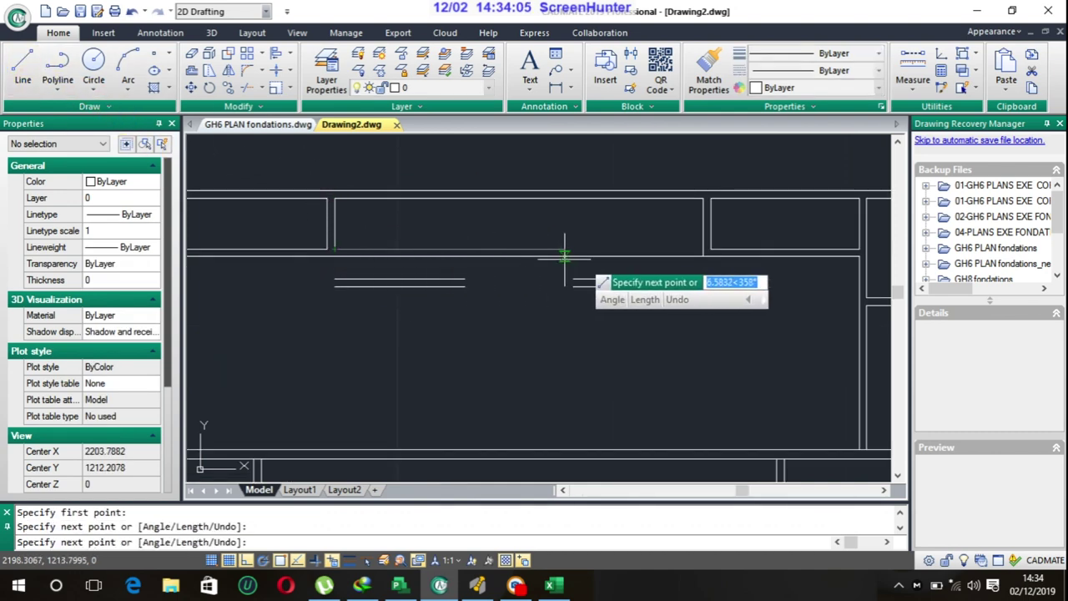
pyautogui.click(701, 248)
pyautogui.press('Escape')
# - Pull the vertical wall line's bottom endpoint up to the horizontal wall
pyautogui.scroll(5, 701, 250)
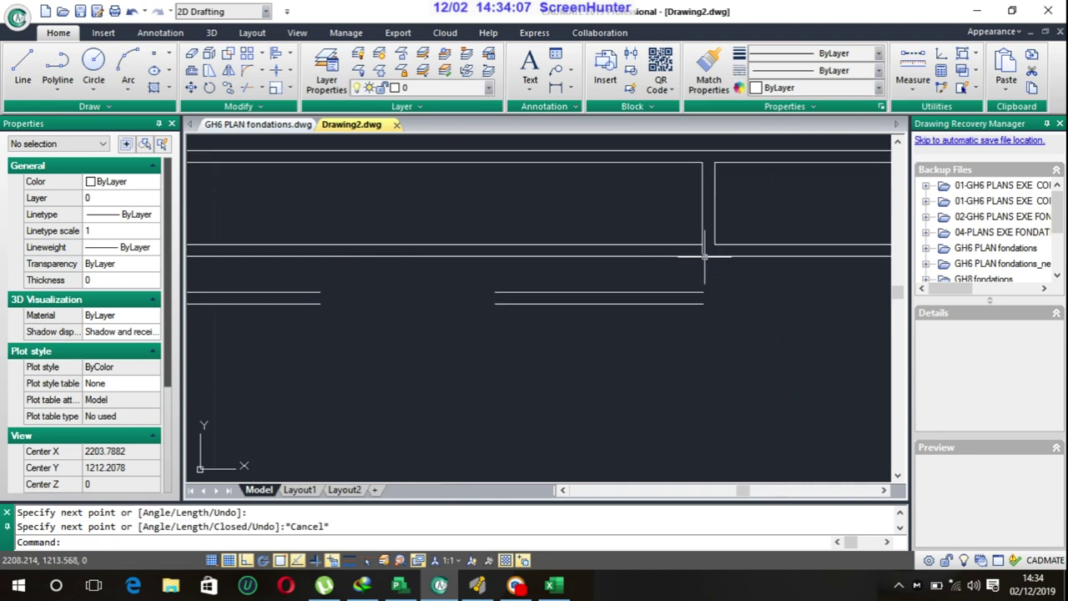
pyautogui.click(699, 246)
pyautogui.click(700, 255)
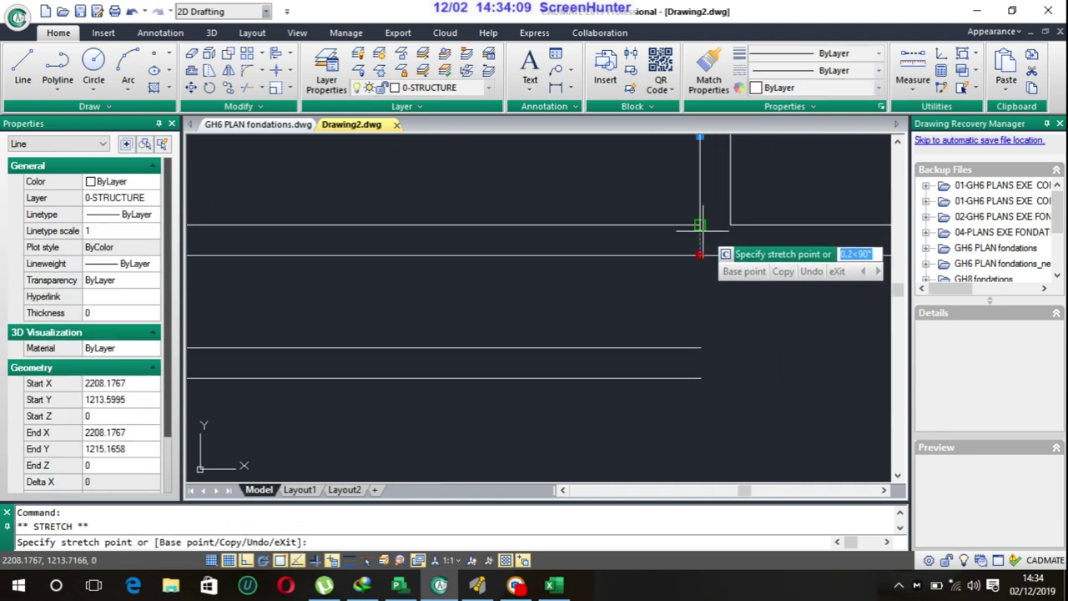
pyautogui.click(700, 225)
pyautogui.press('Escape')
# - Erase the right and left end lines of the T-junction's cap rectangle
pyautogui.scroll(-5, 705, 320)
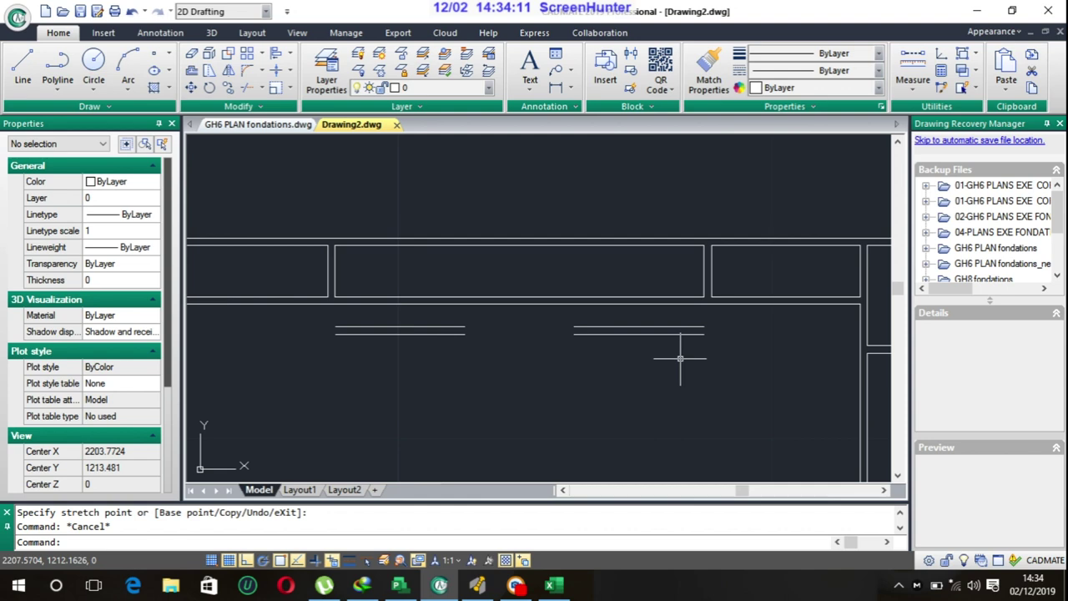
pyautogui.scroll(-2, 683, 360)
pyautogui.scroll(-2, 659, 350)
pyautogui.scroll(-2, 627, 341)
pyautogui.scroll(8, 607, 274)
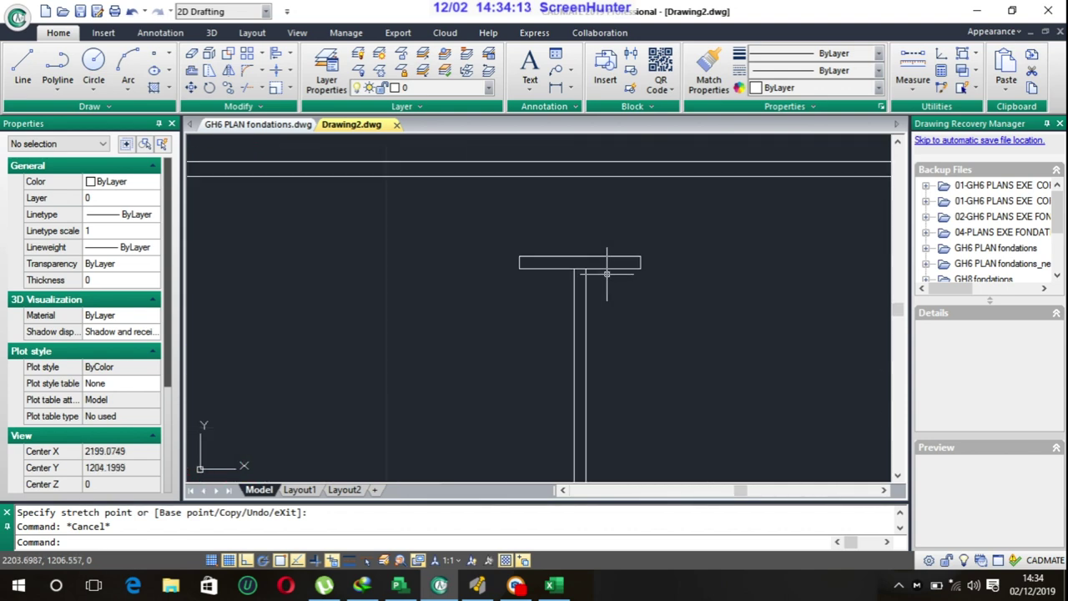
pyautogui.scroll(4, 607, 274)
pyautogui.click(695, 272)
pyautogui.click(649, 258)
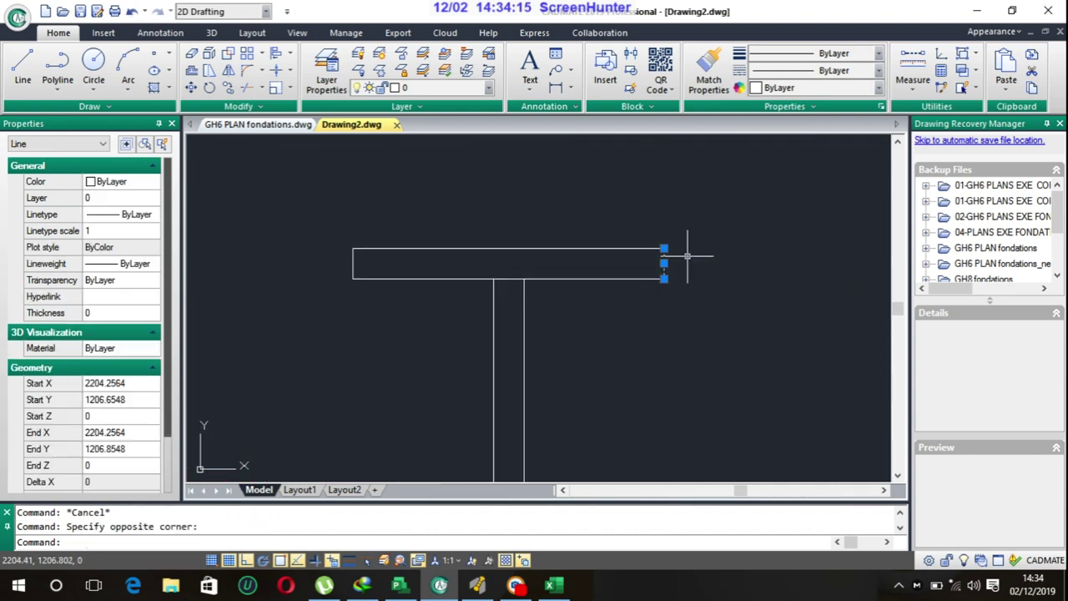
pyautogui.press('Delete')
pyautogui.click(380, 284)
pyautogui.click(322, 262)
pyautogui.press('Delete')
pyautogui.scroll(-2, 492, 325)
# - Try grip-stretching the two right-side horizontal wall lines, cancelling both attempts
pyautogui.scroll(-3, 520, 353)
pyautogui.scroll(2, 625, 278)
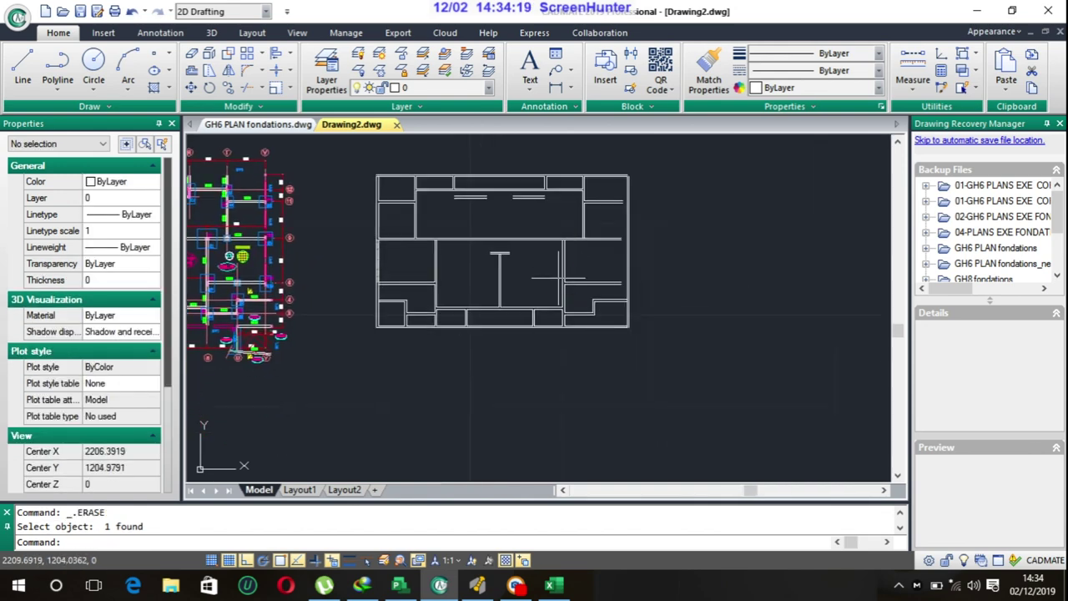
pyautogui.scroll(2, 605, 280)
pyautogui.scroll(2, 642, 290)
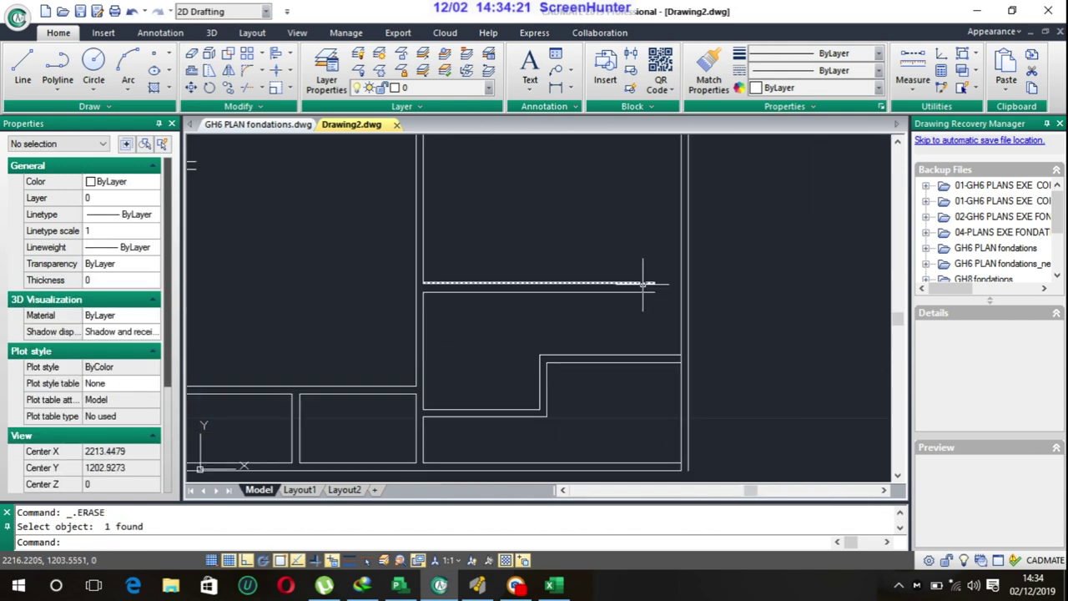
pyautogui.click(642, 284)
pyautogui.click(680, 283)
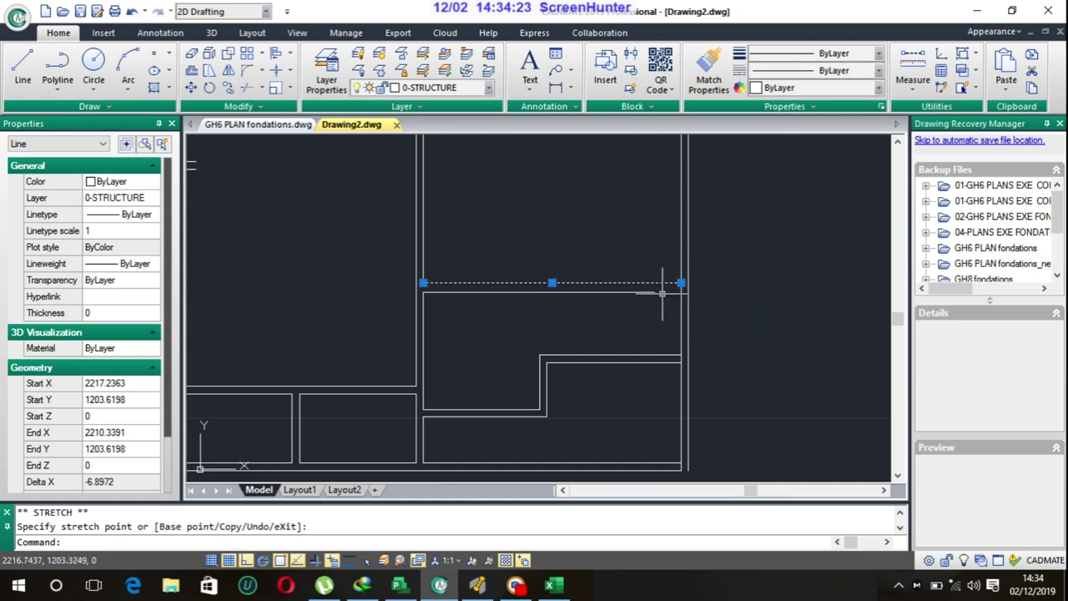
pyautogui.press('Escape')
pyautogui.click(649, 292)
pyautogui.click(654, 292)
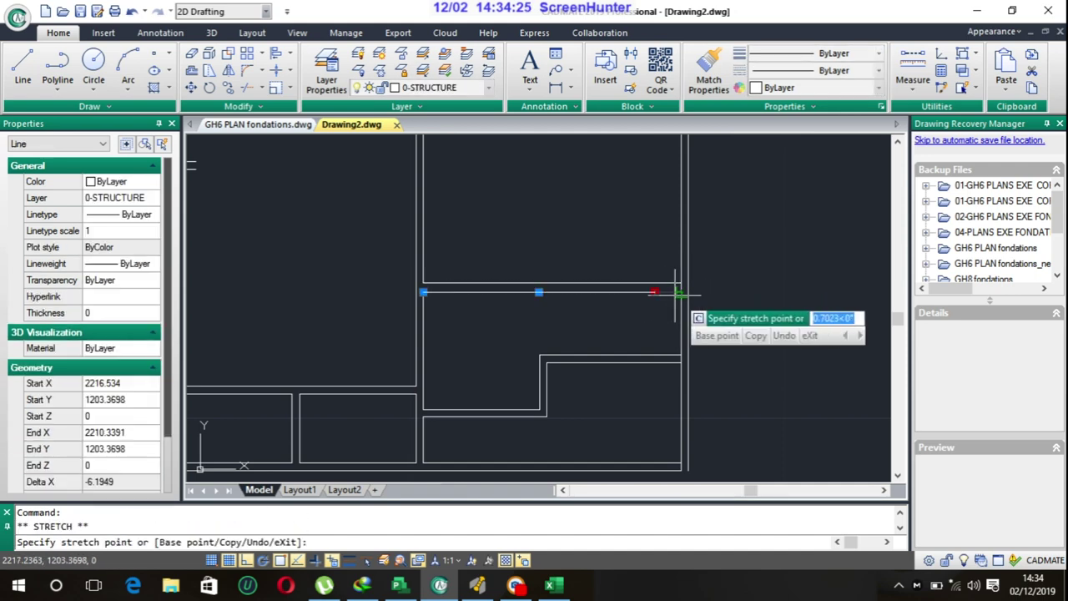
pyautogui.press('Escape')
# - Stretch the upper horizontal wall line's right end to the vertical wall
pyautogui.scroll(-3, 627, 231)
pyautogui.scroll(3, 634, 234)
pyautogui.scroll(2, 606, 231)
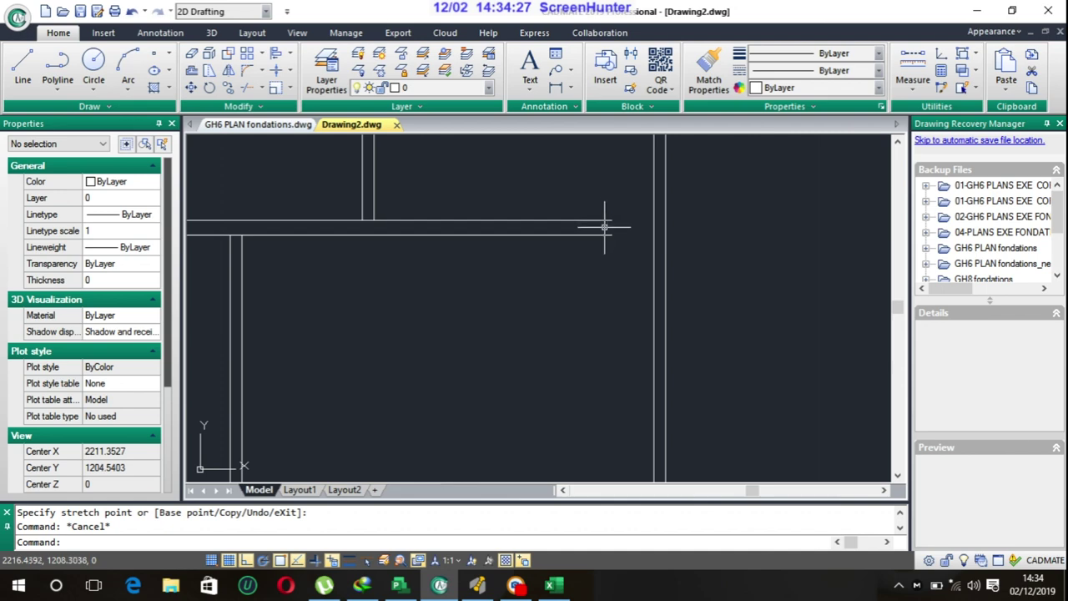
pyautogui.click(606, 222)
pyautogui.click(612, 221)
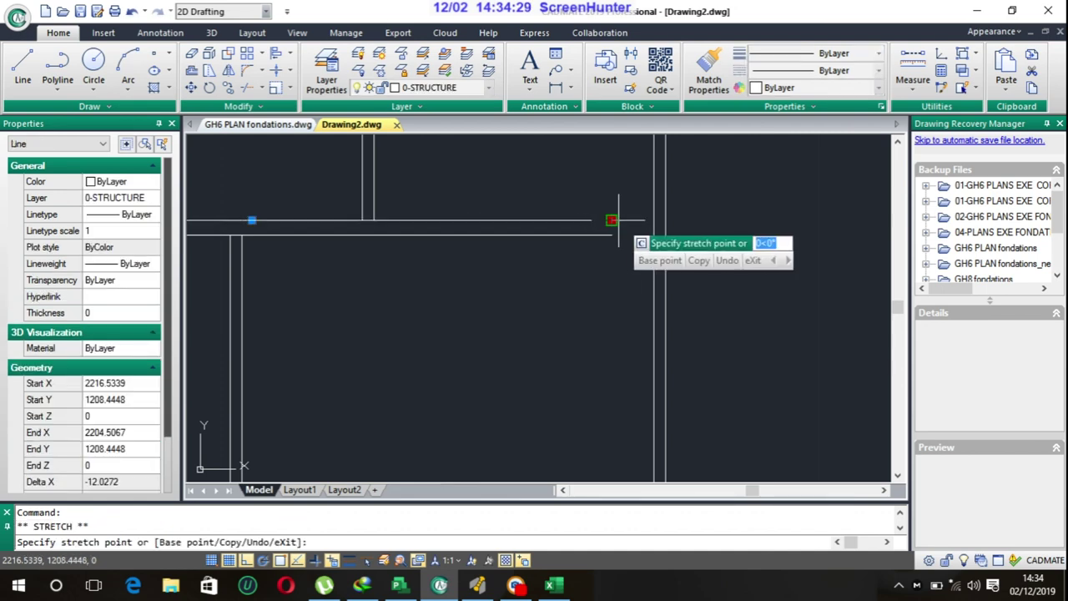
pyautogui.click(655, 222)
pyautogui.press('Escape')
# - Attempt to stretch the lower horizontal line's right end, then cancel
pyautogui.click(607, 234)
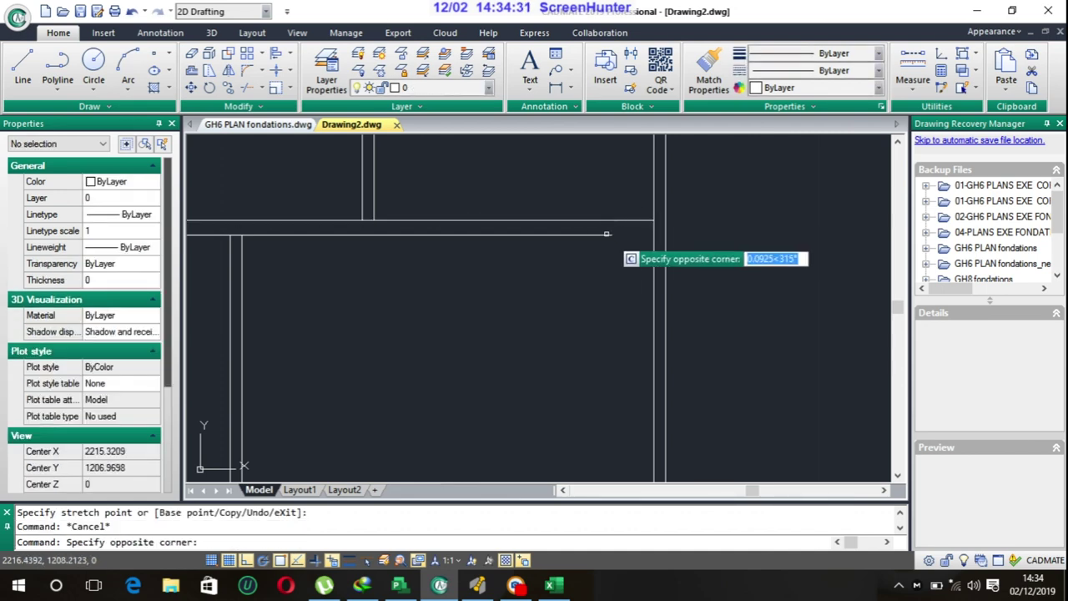
pyautogui.click(610, 233)
pyautogui.click(610, 233)
pyautogui.click(612, 237)
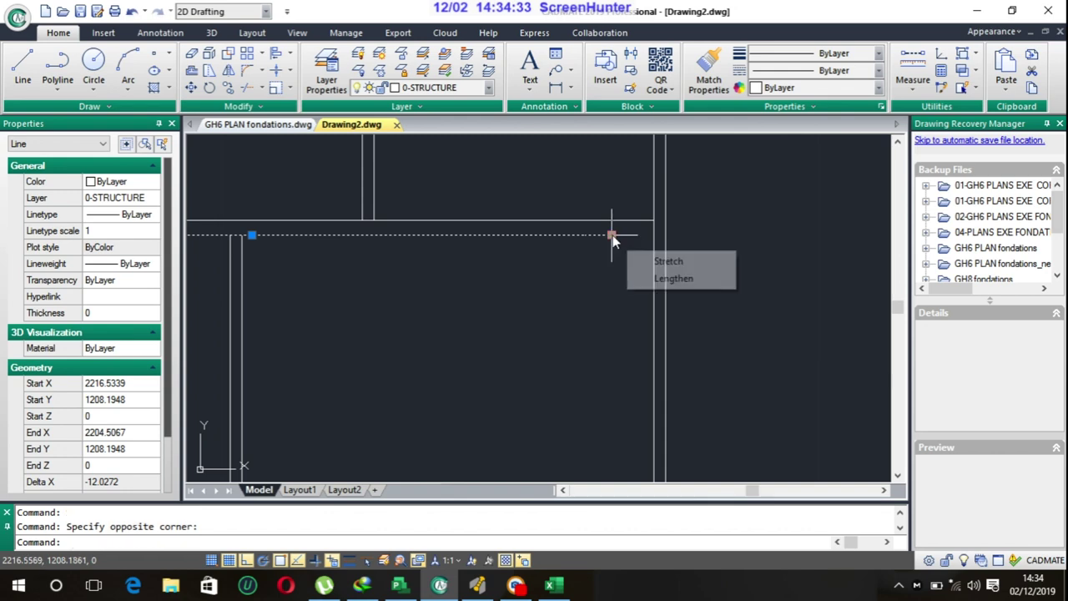
pyautogui.click(612, 235)
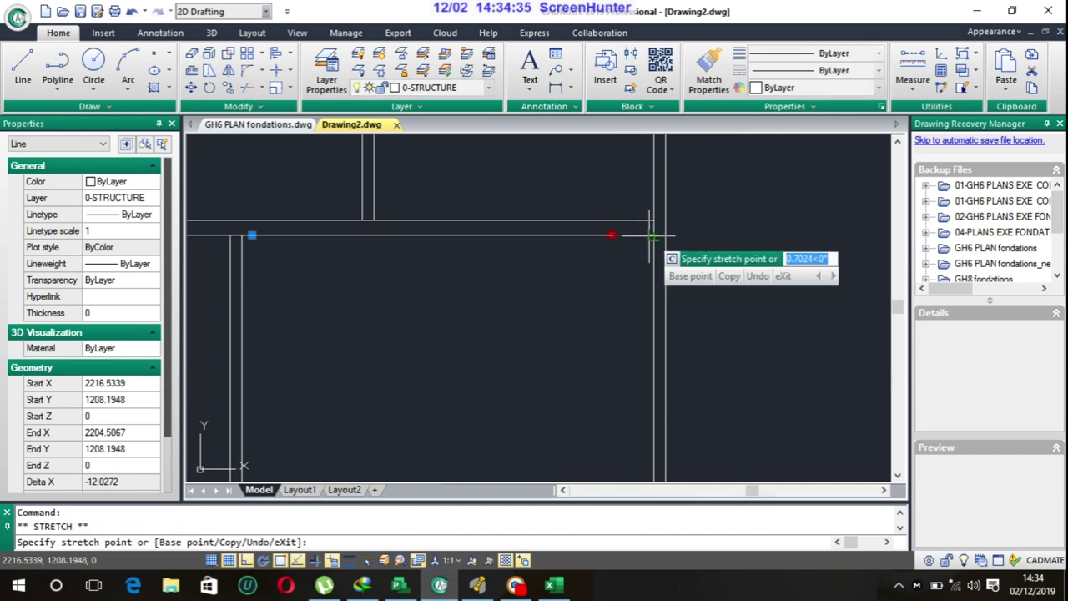
pyautogui.press('Escape')
pyautogui.scroll(-3, 660, 246)
pyautogui.scroll(2, 581, 341)
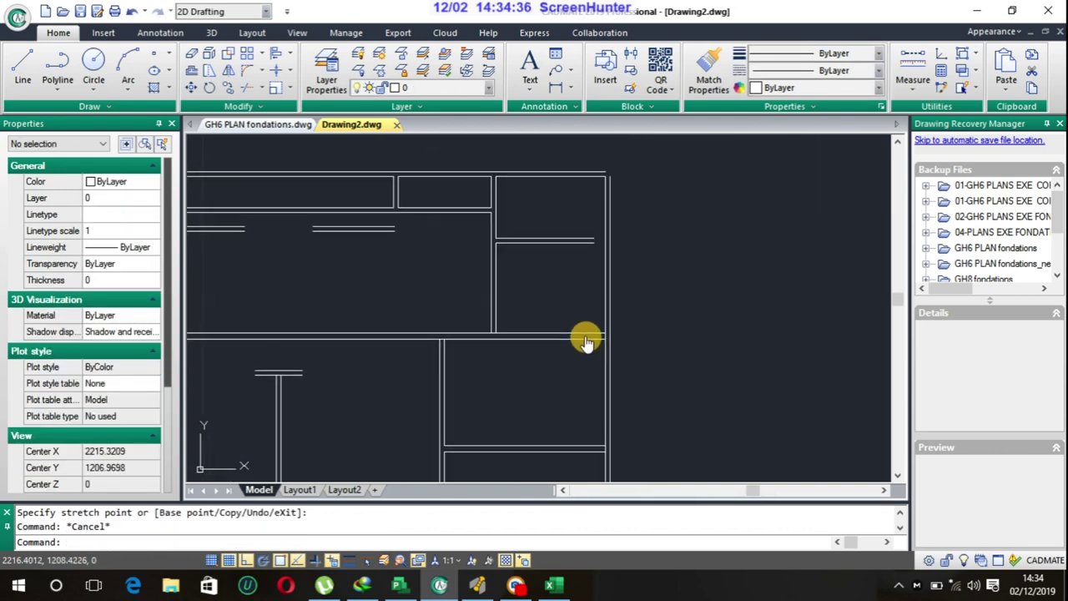
pyautogui.scroll(2, 597, 238)
# - Window-select both horizontal lines and stretch each right end to the vertical wall
pyautogui.click(616, 243)
pyautogui.click(572, 267)
pyautogui.click(587, 249)
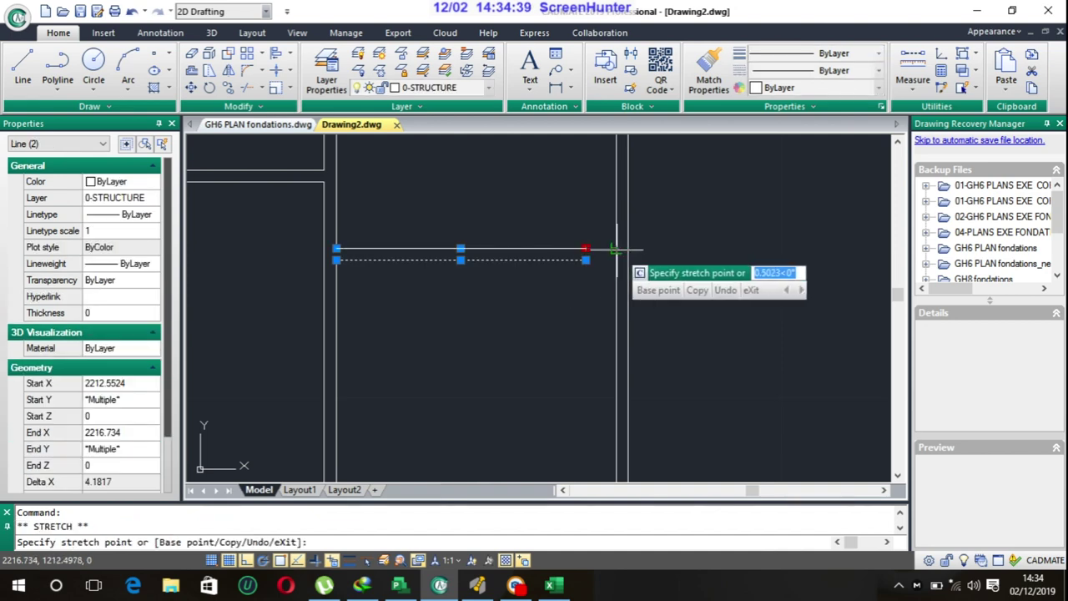
pyautogui.click(616, 248)
pyautogui.click(616, 259)
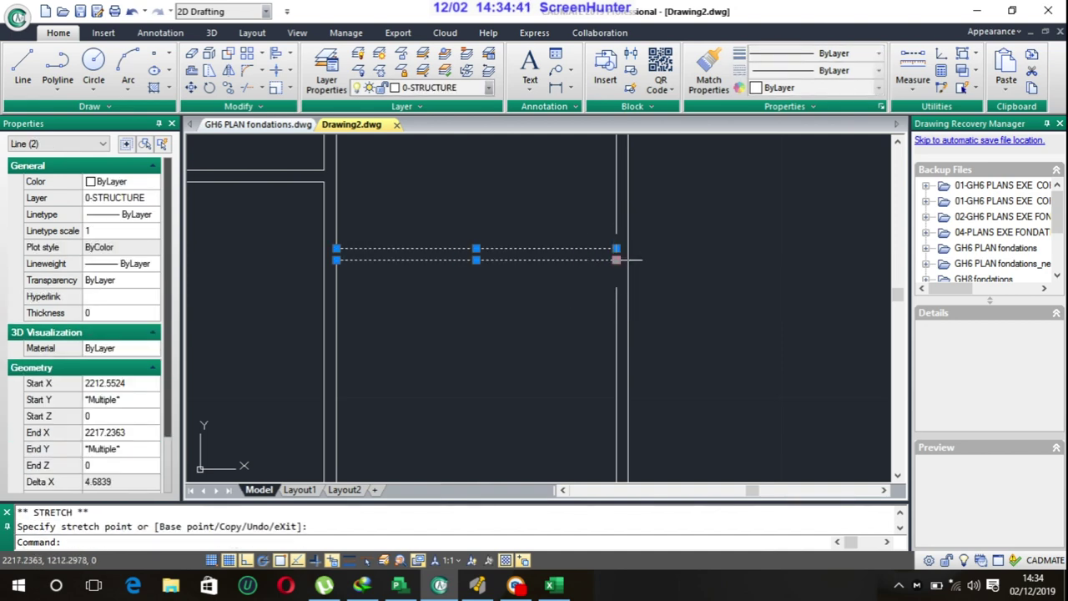
pyautogui.press('Escape')
# - Stretch the plan's top wall line further to the corner
pyautogui.scroll(-2, 572, 293)
pyautogui.scroll(-2, 548, 297)
pyautogui.scroll(-2, 548, 296)
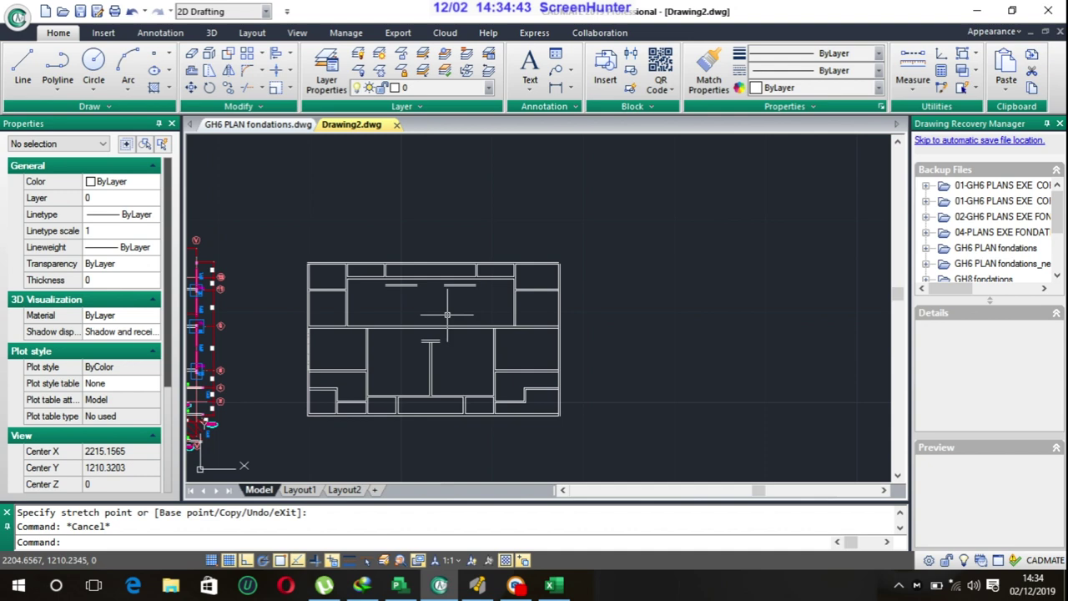
pyautogui.scroll(3, 561, 260)
pyautogui.scroll(2, 562, 263)
pyautogui.click(557, 266)
pyautogui.click(569, 266)
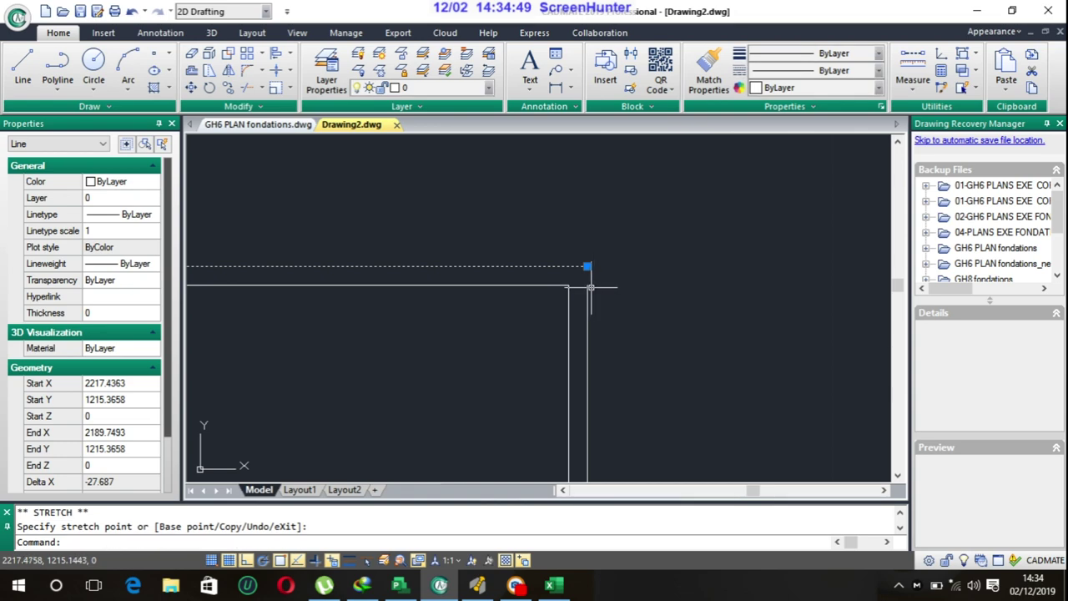
pyautogui.click(588, 286)
pyautogui.click(584, 281)
pyautogui.click(587, 266)
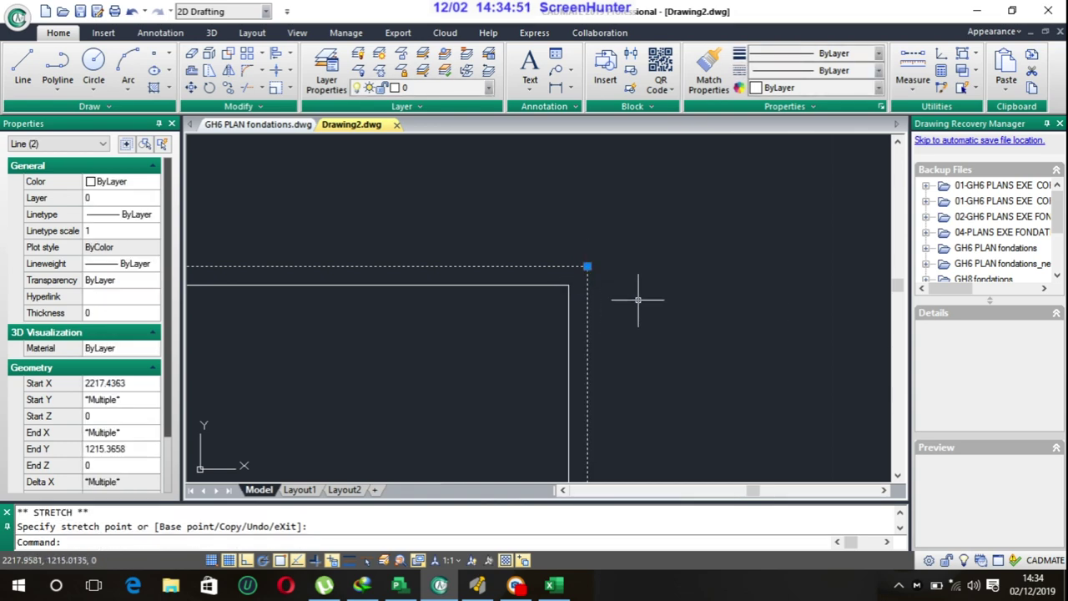
pyautogui.press('Escape')
pyautogui.scroll(-2, 585, 305)
pyautogui.scroll(-2, 634, 242)
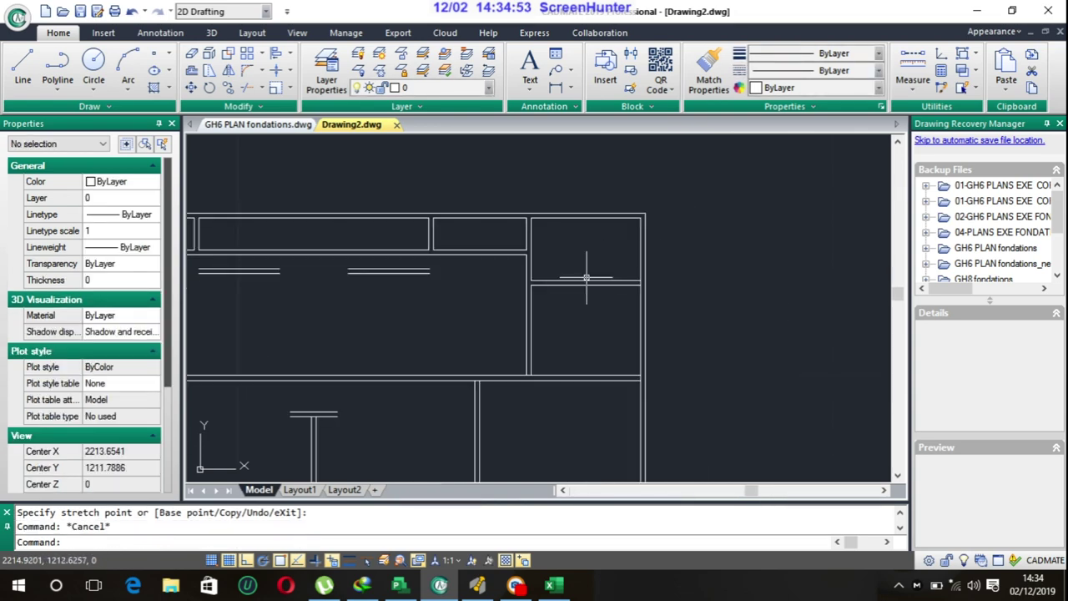
pyautogui.scroll(-2, 518, 297)
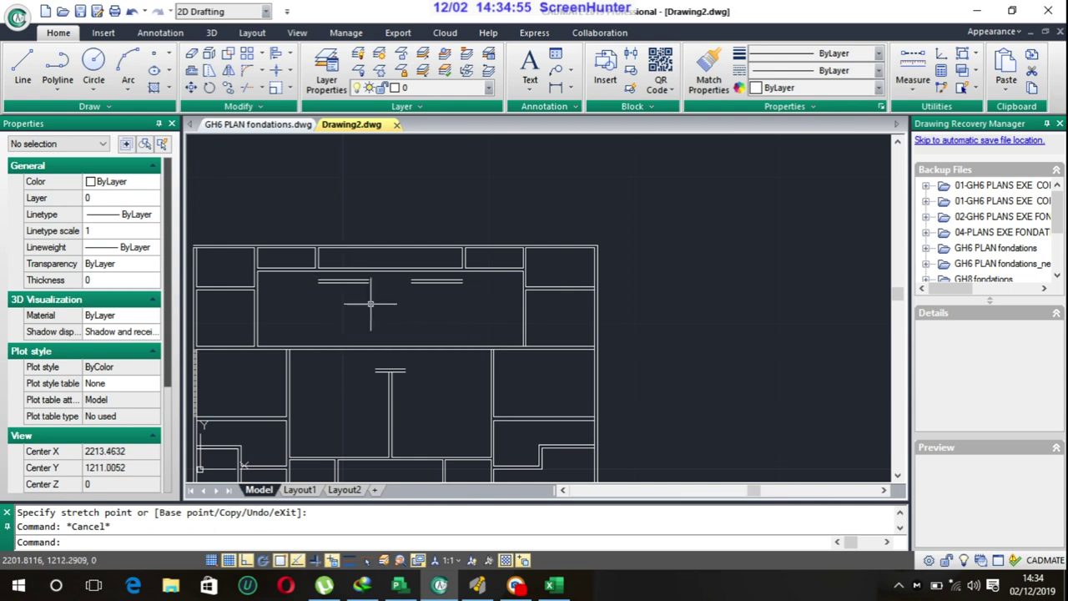
# - Zoom and pan to the foundation plan's stair core area
pyautogui.scroll(-3, 373, 342)
pyautogui.scroll(1, 334, 325)
pyautogui.scroll(3, 376, 284)
pyautogui.scroll(2, 387, 251)
pyautogui.scroll(2, 376, 237)
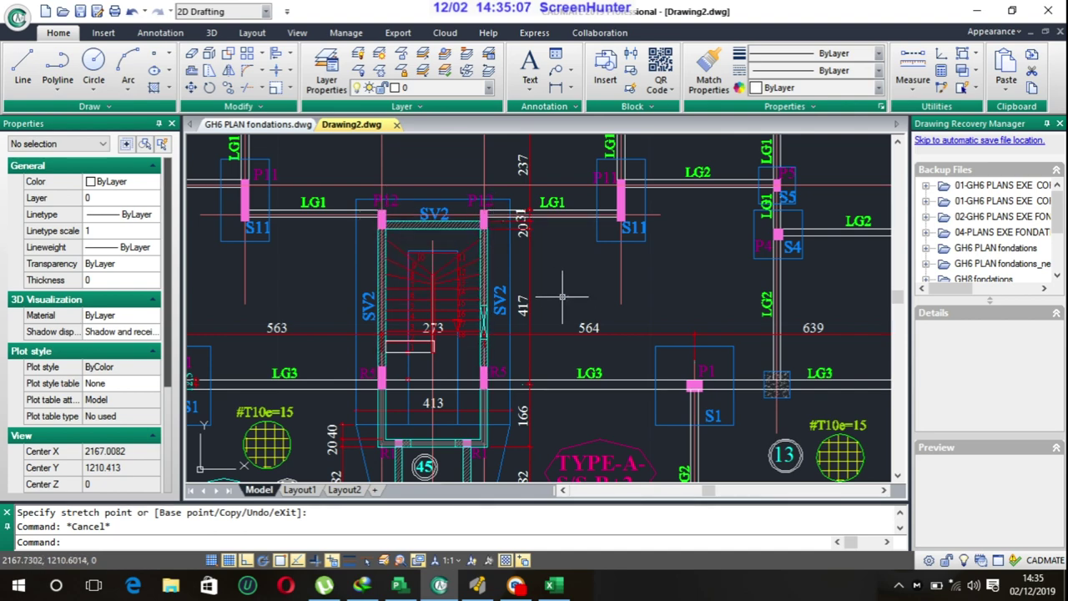
pyautogui.moveTo(562, 296); pyautogui.dragTo(534, 248, button='middle')
pyautogui.moveTo(451, 330); pyautogui.dragTo(470, 239, button='middle')
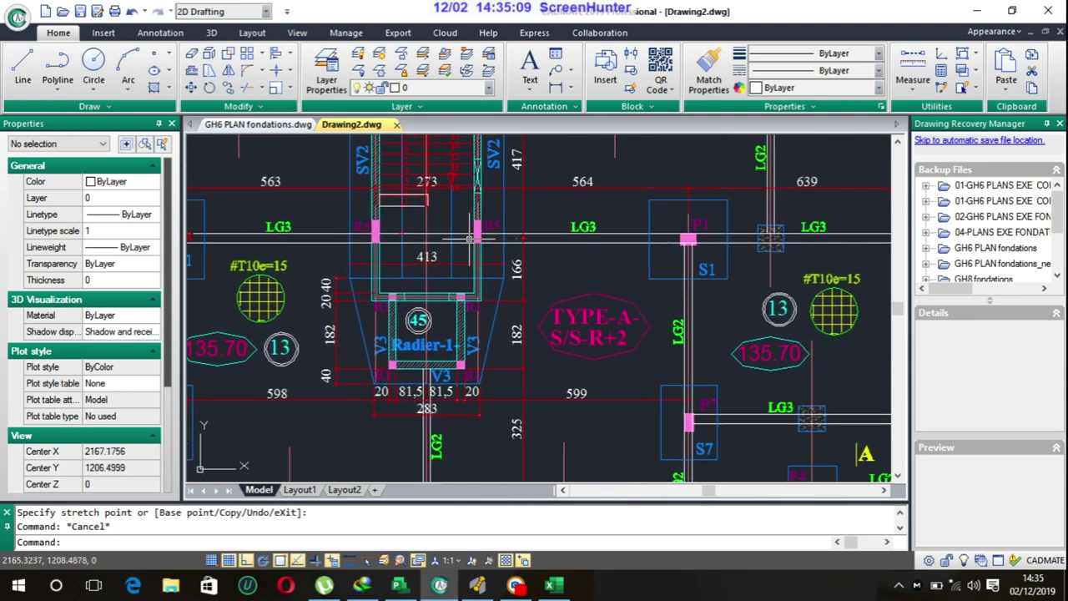
# - Bring the traced white outline beside the coloured foundation plan and zoom in
pyautogui.scroll(-5, 472, 335)
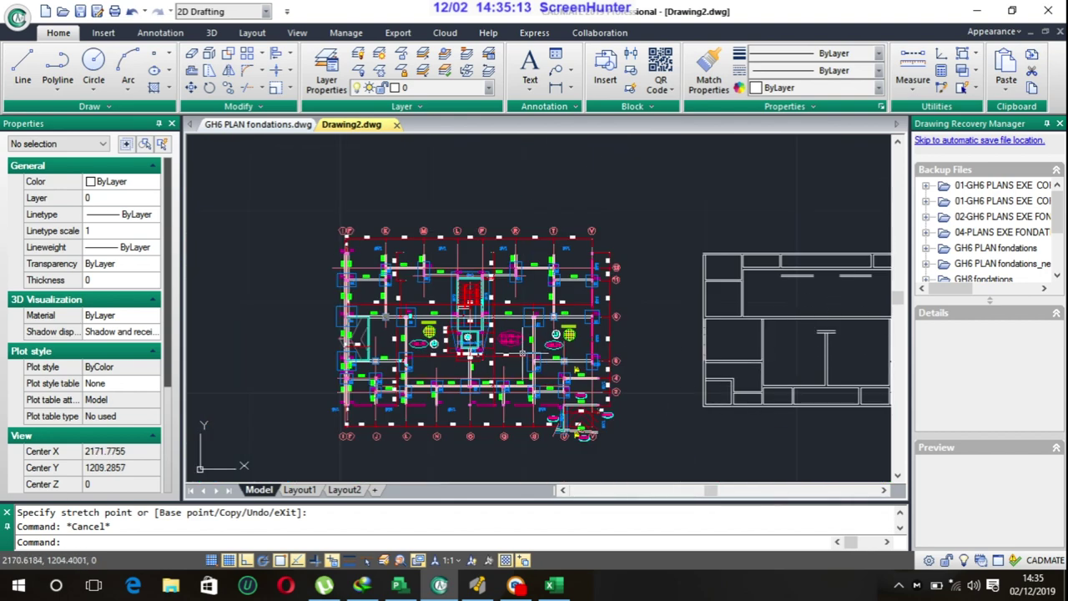
pyautogui.scroll(4, 523, 352)
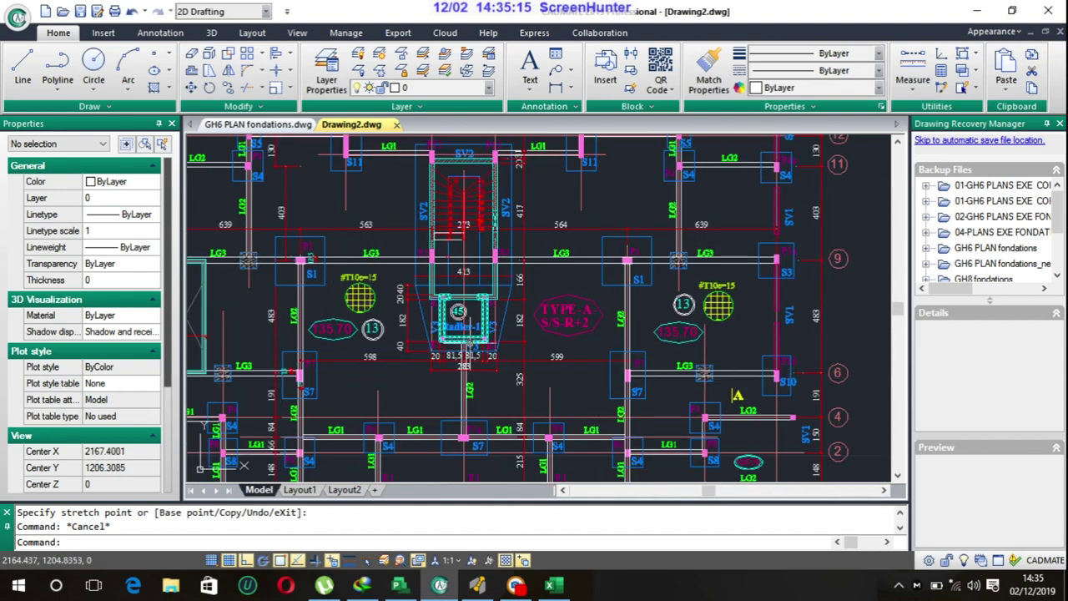
pyautogui.scroll(2, 460, 346)
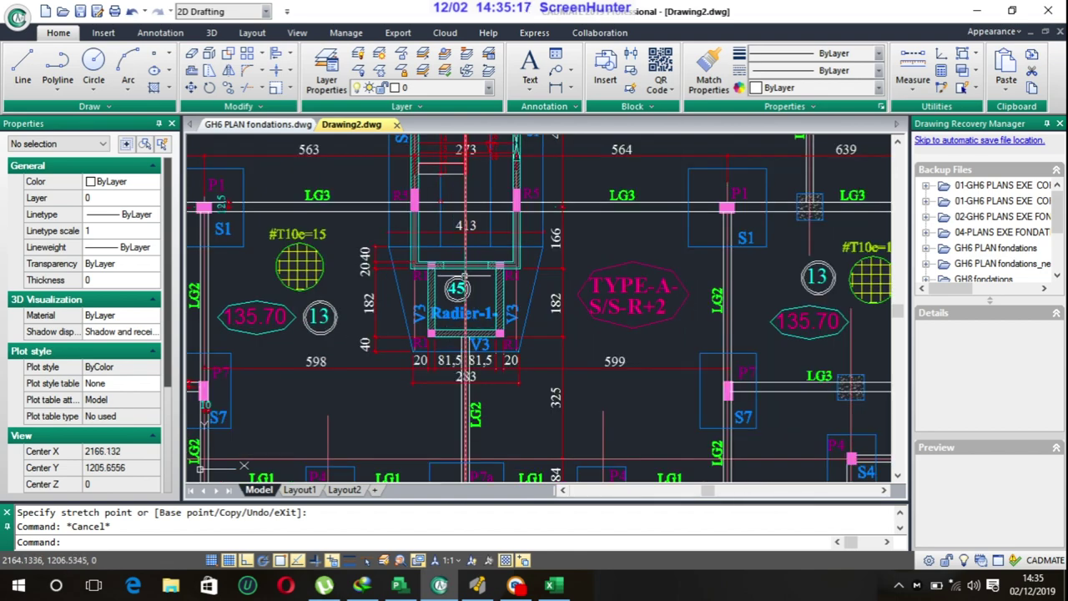
pyautogui.scroll(-3, 483, 347)
pyautogui.scroll(-1, 363, 346)
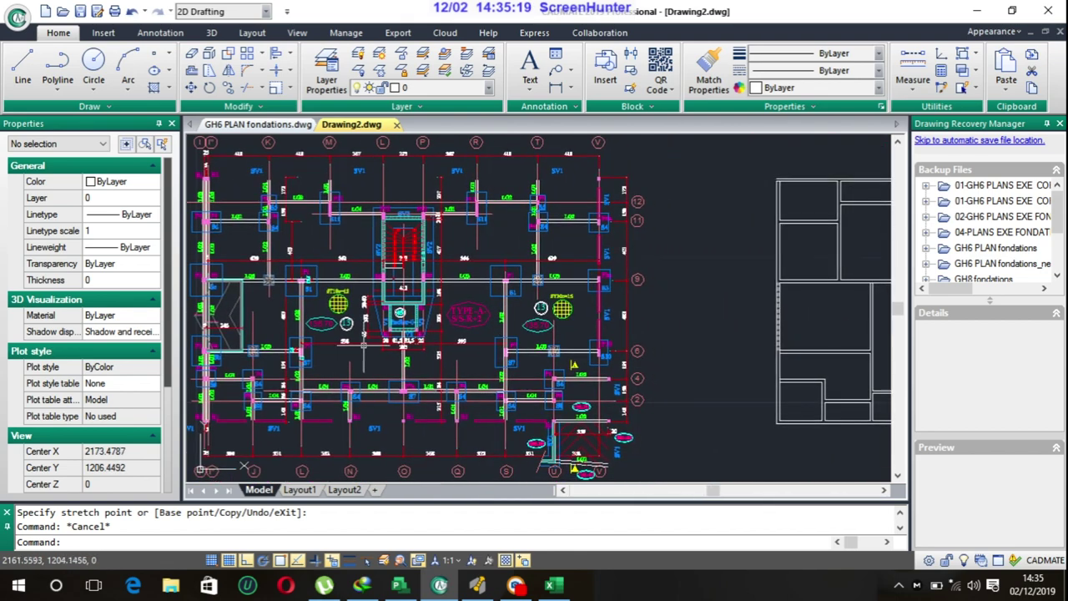
pyautogui.moveTo(695, 352); pyautogui.dragTo(520, 328, button='middle')
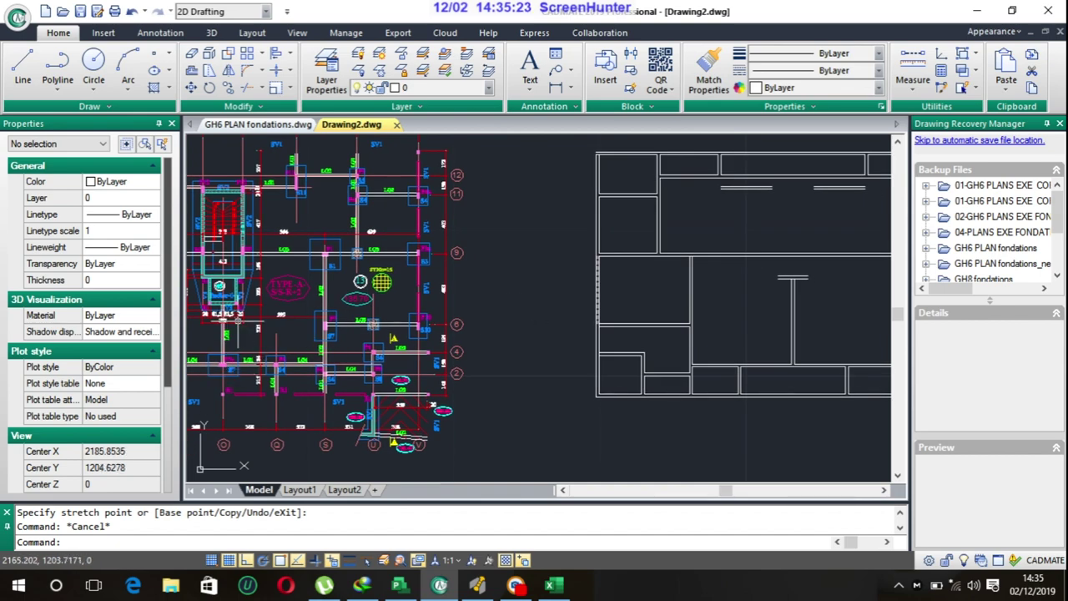
pyautogui.scroll(1, 235, 322)
pyautogui.scroll(2, 226, 309)
pyautogui.scroll(1, 212, 234)
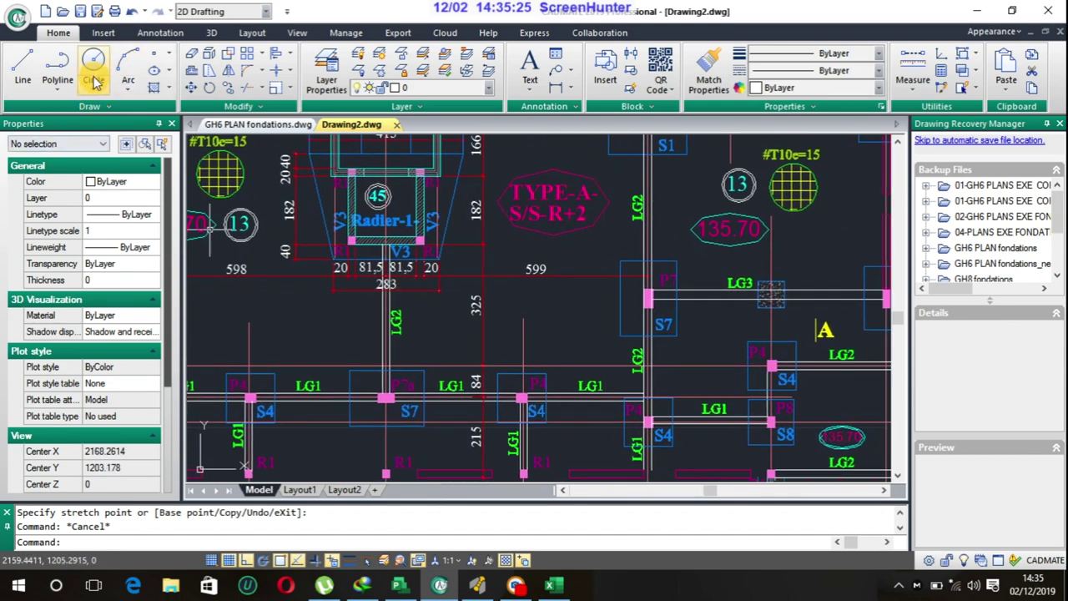
# - Start a linear dimension between two wall points, then cancel it
pyautogui.click(167, 34)
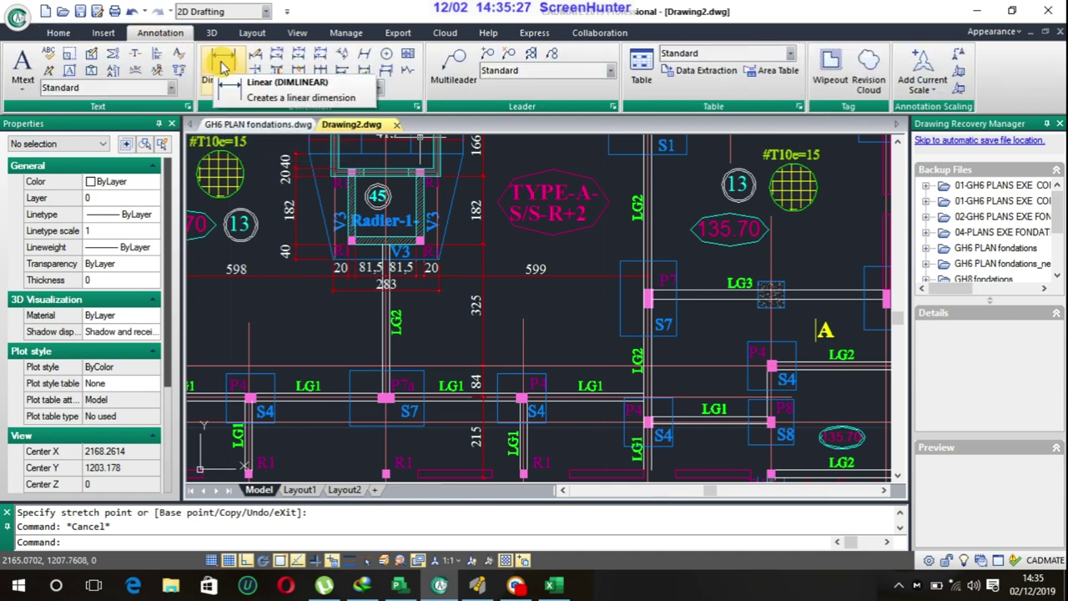
pyautogui.click(221, 67)
pyautogui.scroll(2, 419, 385)
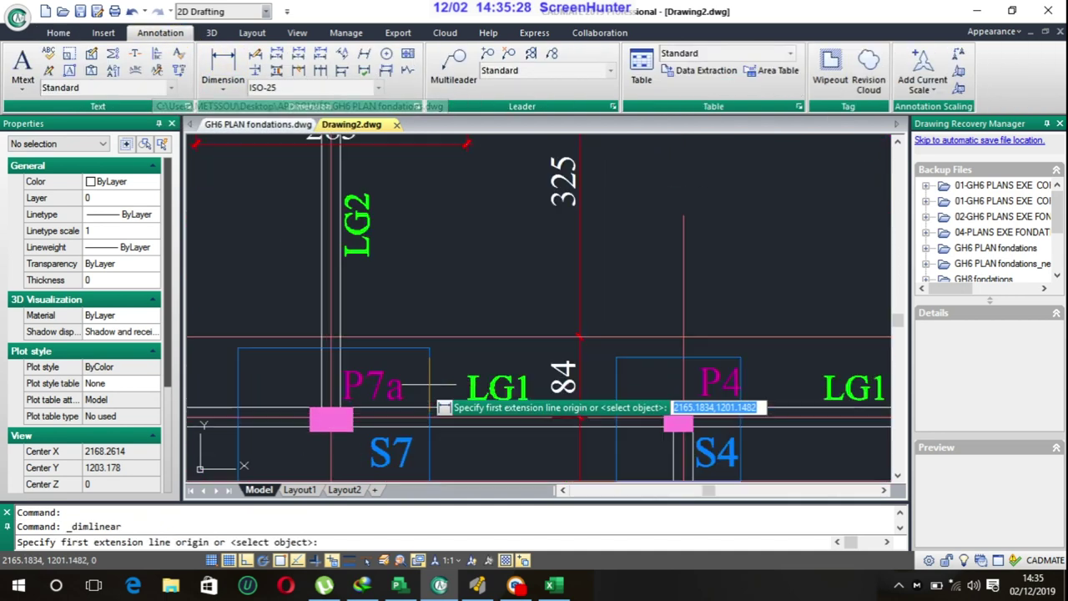
pyautogui.click(341, 400)
pyautogui.scroll(-1, 357, 322)
pyautogui.scroll(1, 381, 304)
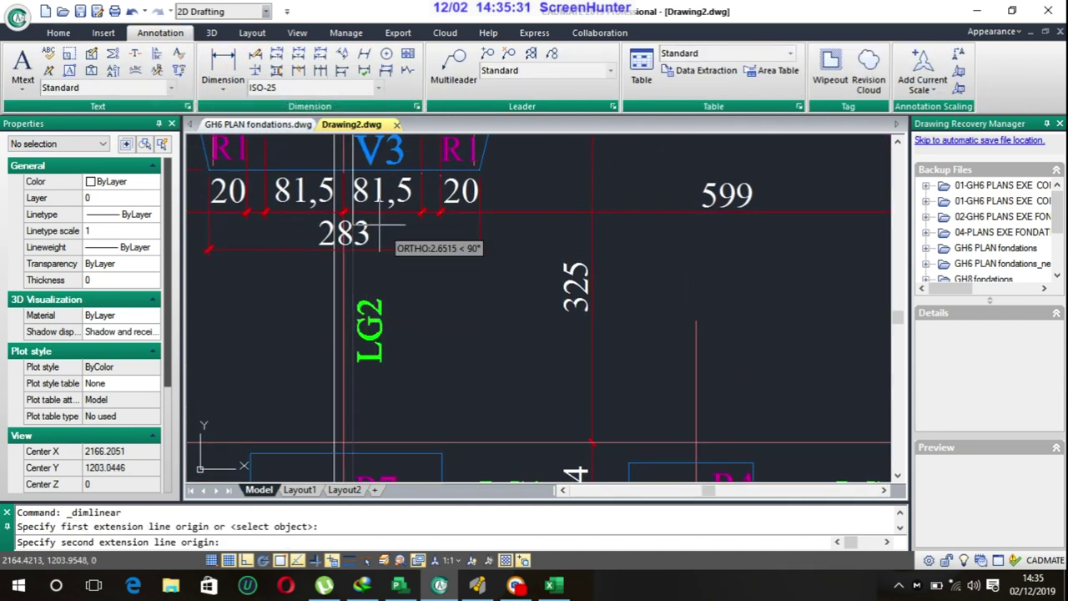
pyautogui.moveTo(396, 251); pyautogui.dragTo(410, 396, button='middle')
pyautogui.click(465, 394)
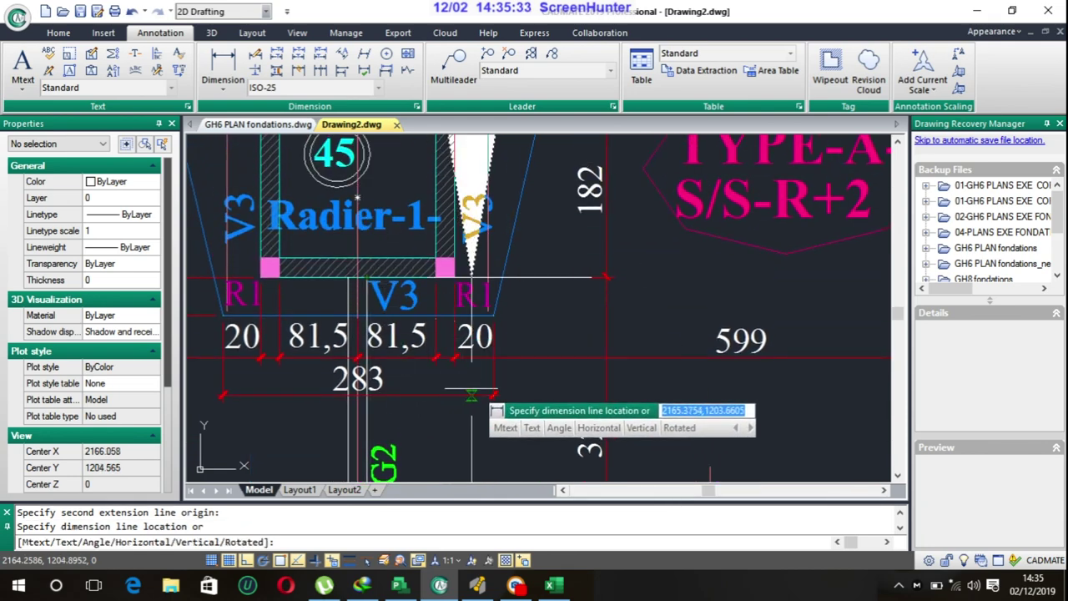
pyautogui.scroll(-2, 465, 394)
pyautogui.scroll(-1, 525, 394)
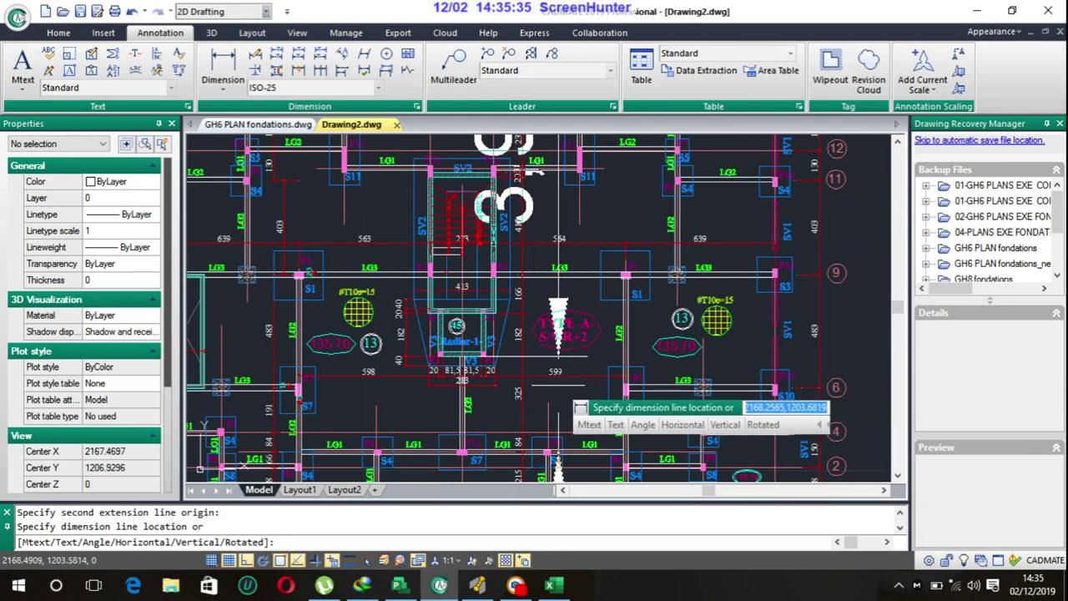
pyautogui.moveTo(558, 459); pyautogui.dragTo(529, 425, button='middle')
pyautogui.scroll(1, 534, 428)
pyautogui.scroll(-1, 507, 445)
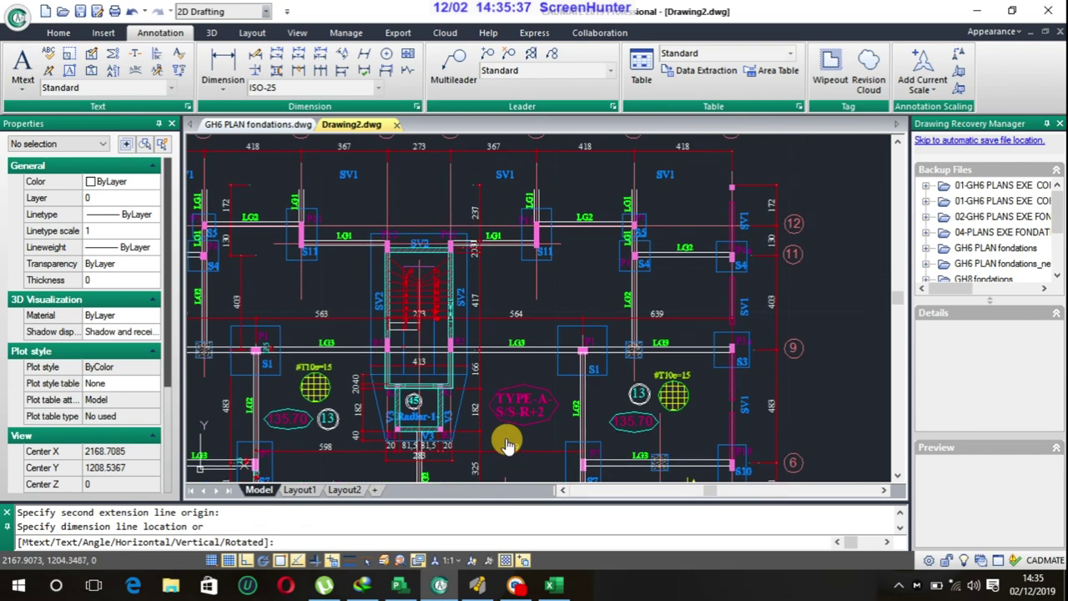
pyautogui.press('Escape')
# - Window-select the stray short cap line at the T-junction and delete it
pyautogui.scroll(-4, 359, 330)
pyautogui.scroll(3, 539, 336)
pyautogui.scroll(2, 489, 365)
pyautogui.click(363, 297)
pyautogui.click(437, 300)
pyautogui.press('Delete')
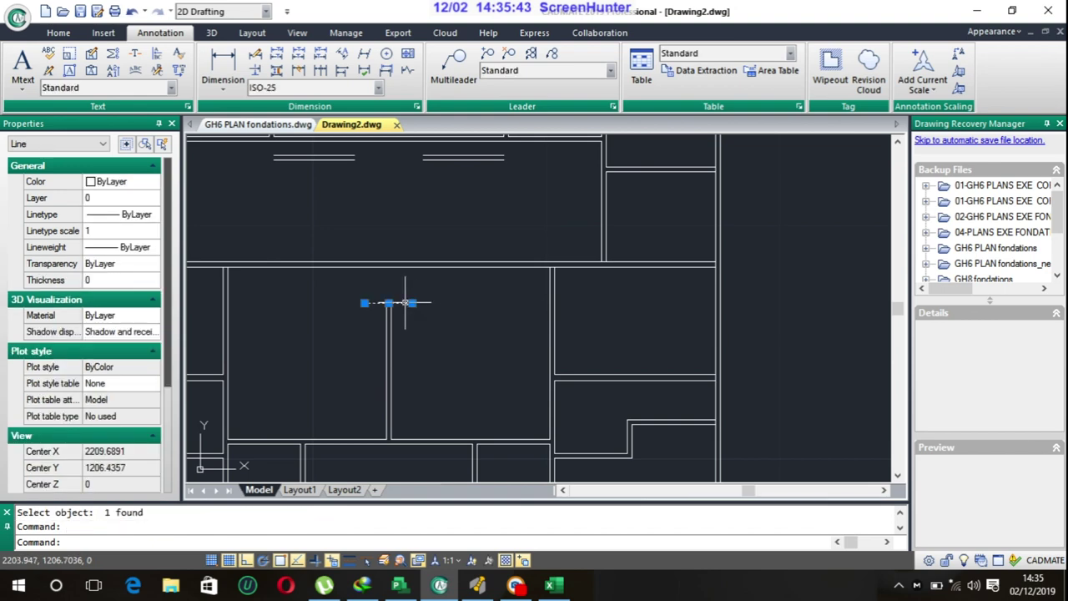
# - Begin another linear dimension between wall endpoints and cancel it
pyautogui.click(223, 60)
pyautogui.click(390, 438)
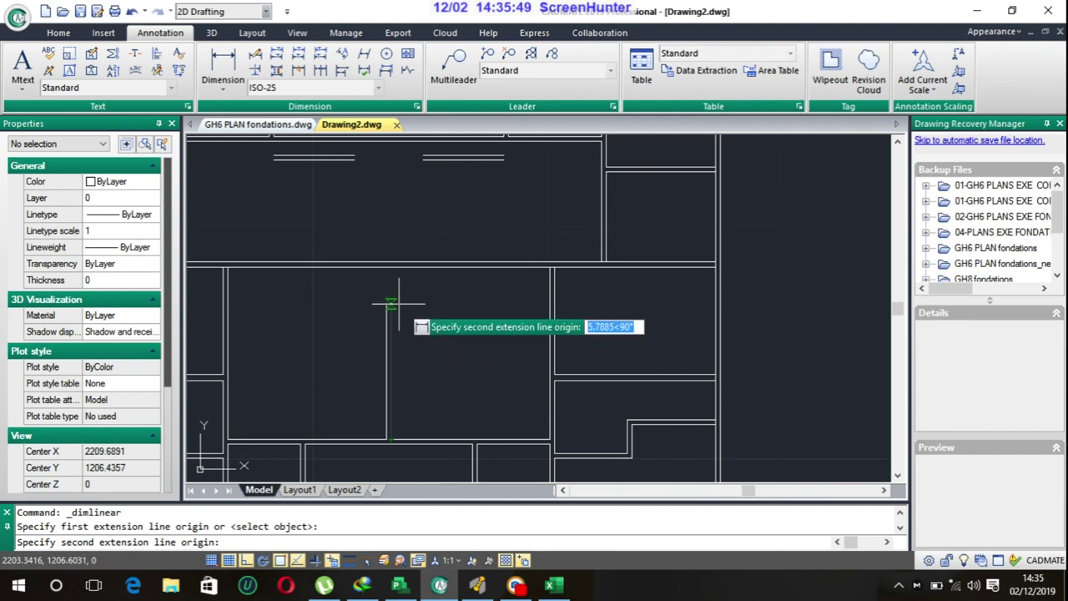
pyautogui.scroll(2, 389, 306)
pyautogui.click(368, 292)
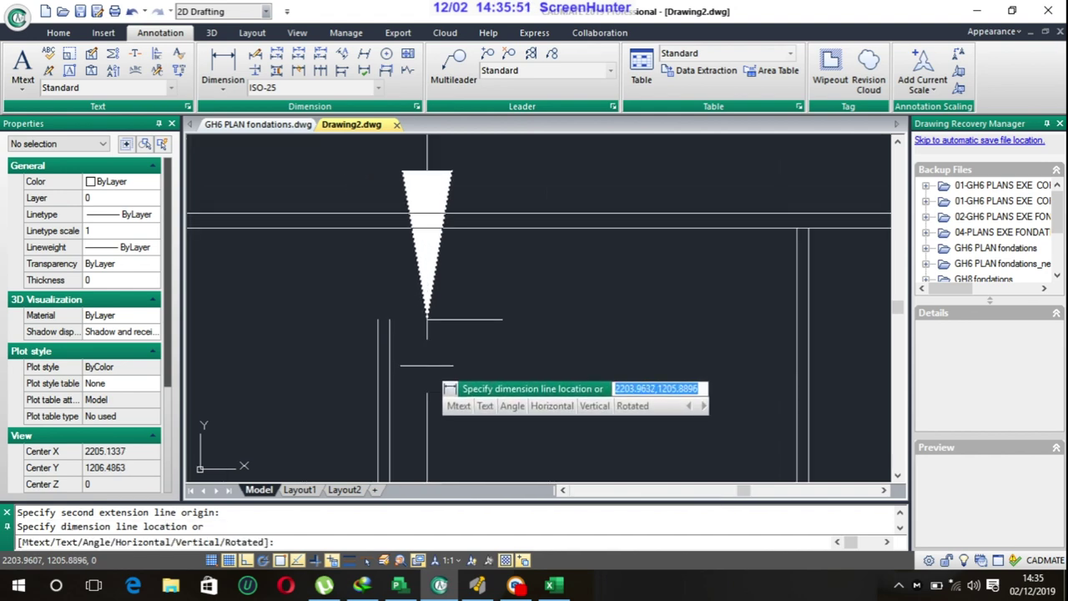
pyautogui.scroll(-5, 462, 367)
pyautogui.press('Escape')
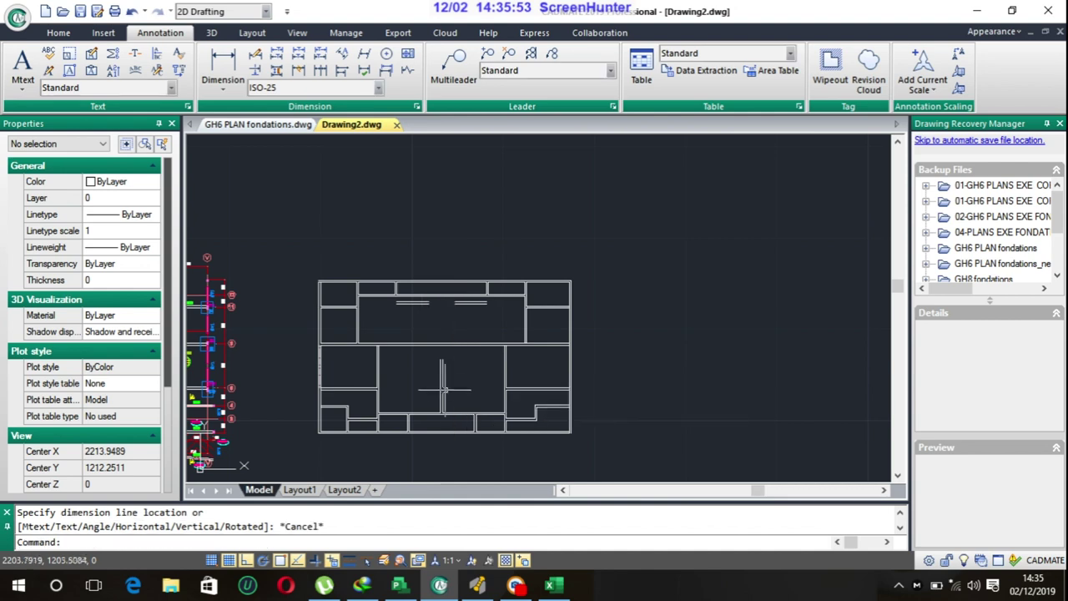
pyautogui.scroll(4, 440, 384)
# - Erase the two short vertical lines at the T-junction
pyautogui.scroll(-2, 451, 300)
pyautogui.click(422, 237)
pyautogui.click(351, 175)
pyautogui.press('Delete')
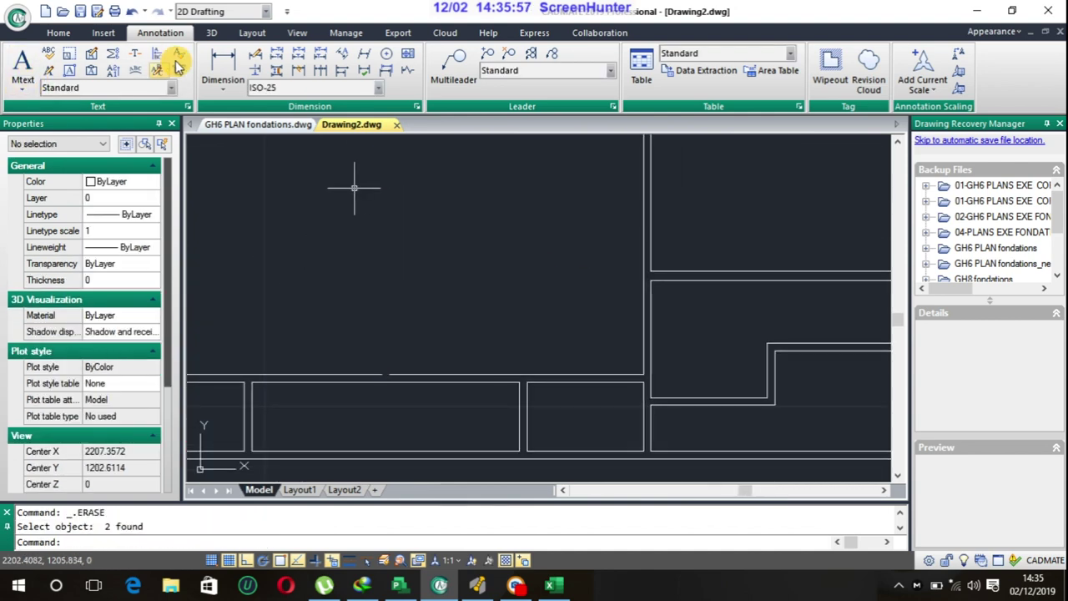
# - Draw a 4-unit vertical line up from the horizontal wall
pyautogui.click(59, 32)
pyautogui.click(23, 63)
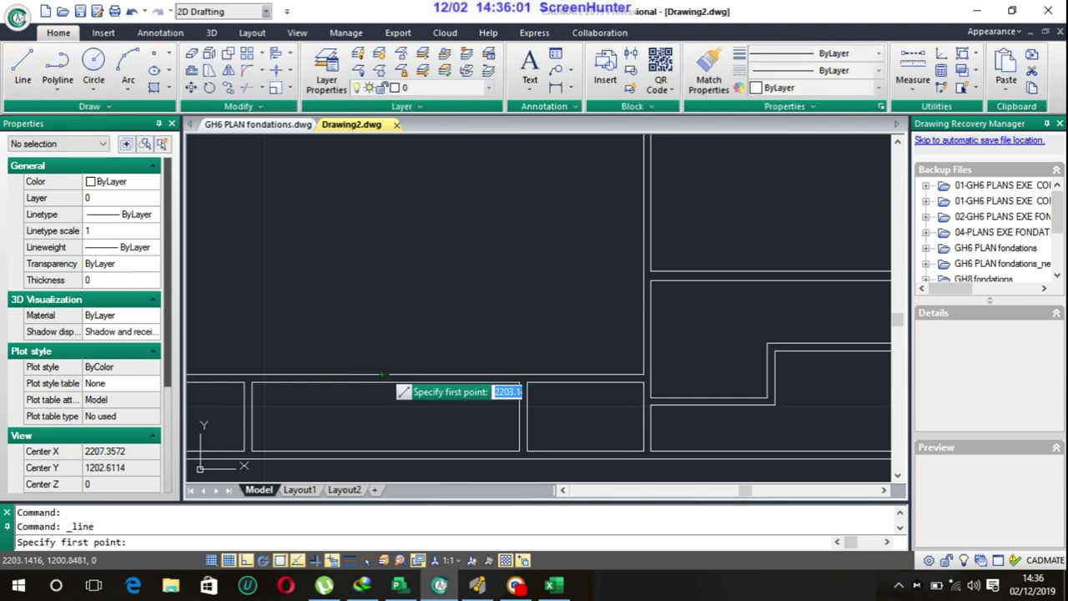
pyautogui.click(380, 372)
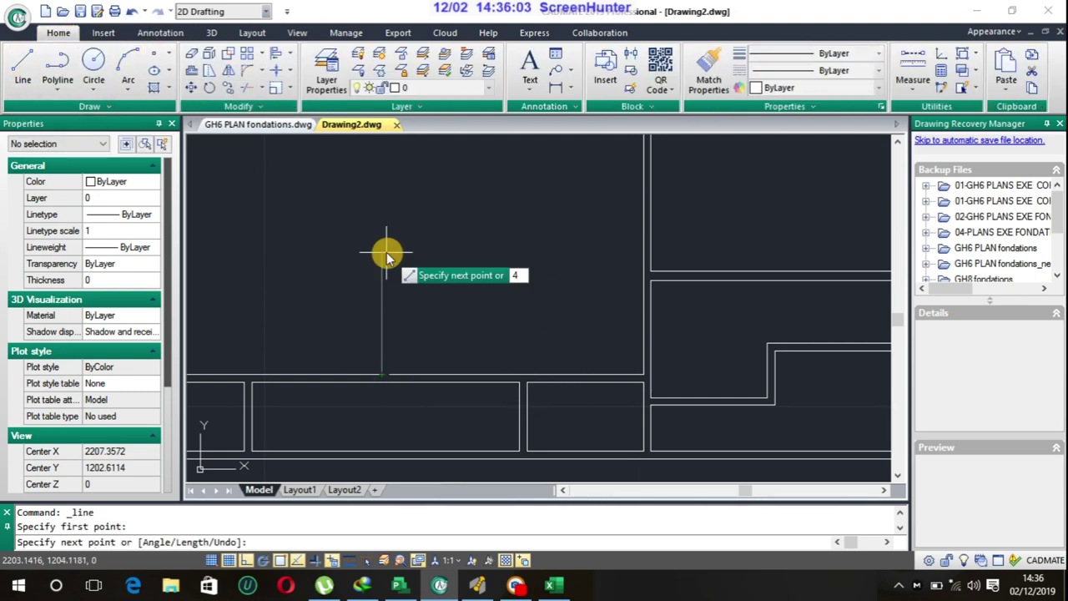
pyautogui.press('Return')
pyautogui.press('Escape')
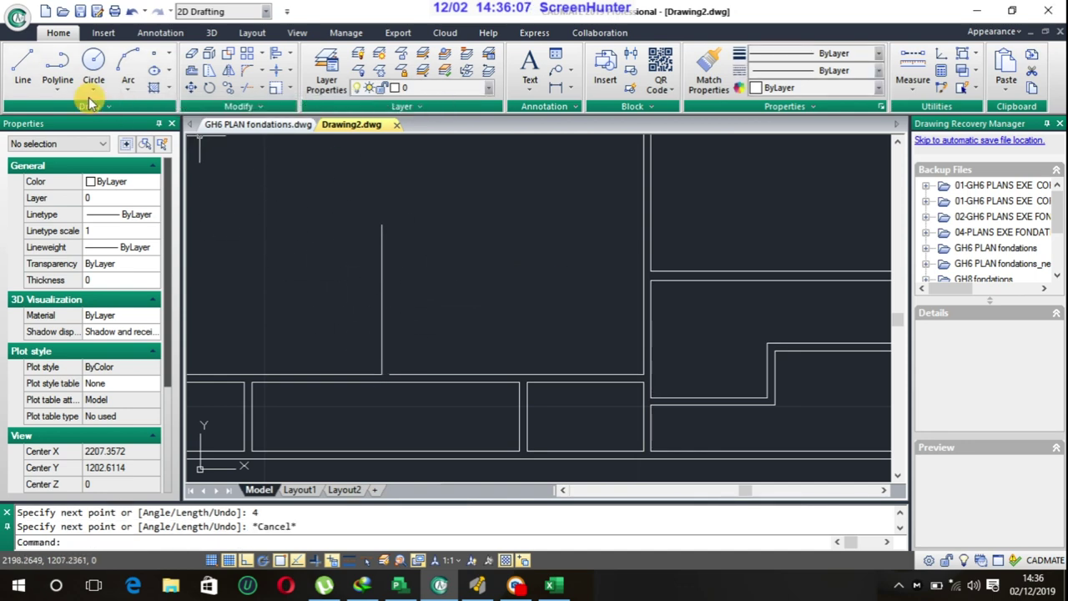
# - Draw the parallel second stub line from the horizontal wall to the stub's top
pyautogui.click(23, 65)
pyautogui.click(389, 374)
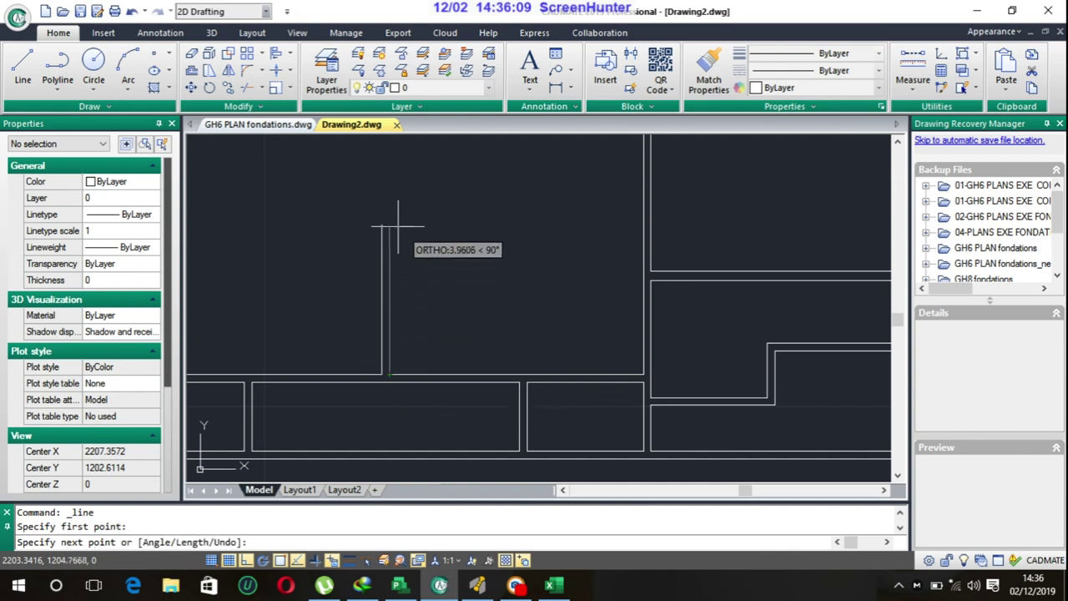
pyautogui.click(393, 225)
pyautogui.press('Escape')
pyautogui.scroll(-3, 396, 224)
pyautogui.scroll(-2, 467, 283)
pyautogui.scroll(-2, 539, 342)
pyautogui.write('tota')
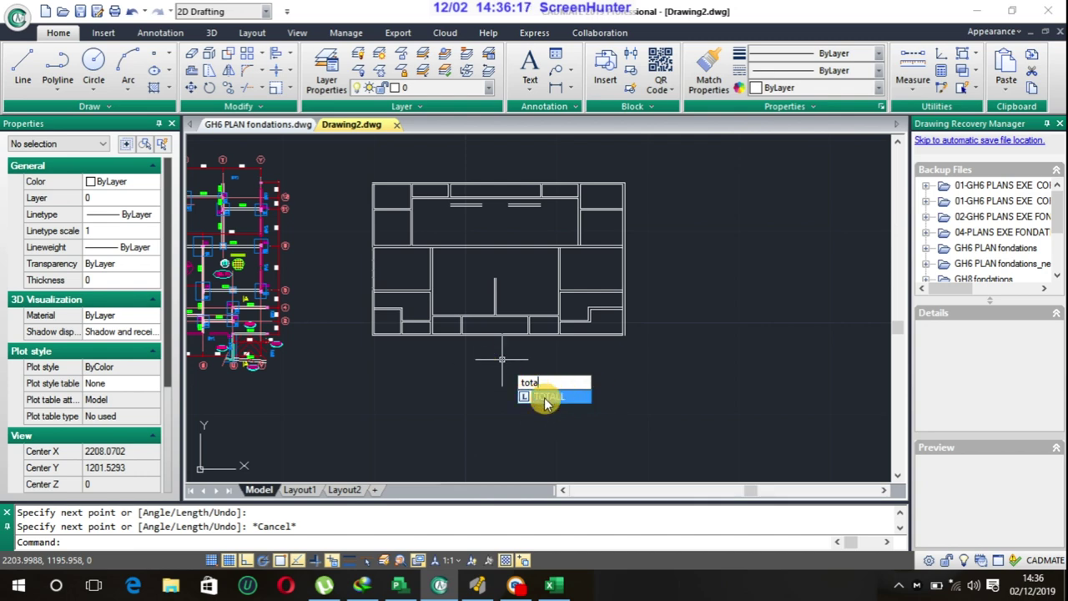
# - Run TOTALL with INSERT LIST and window-select all 92 wall lines of the plan
pyautogui.press('Return')
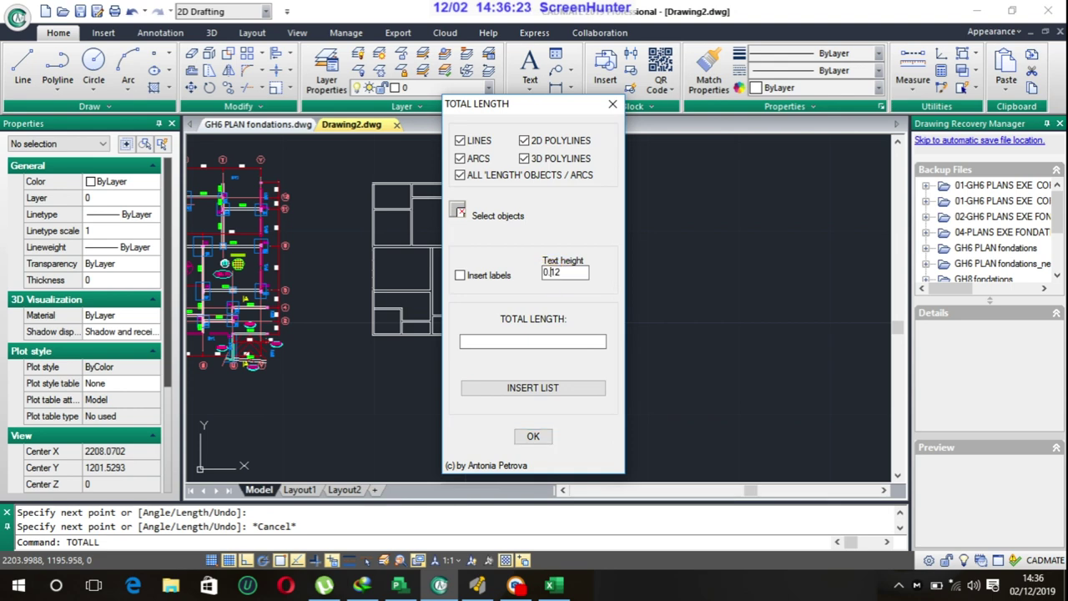
pyautogui.click(517, 391)
pyautogui.click(351, 159)
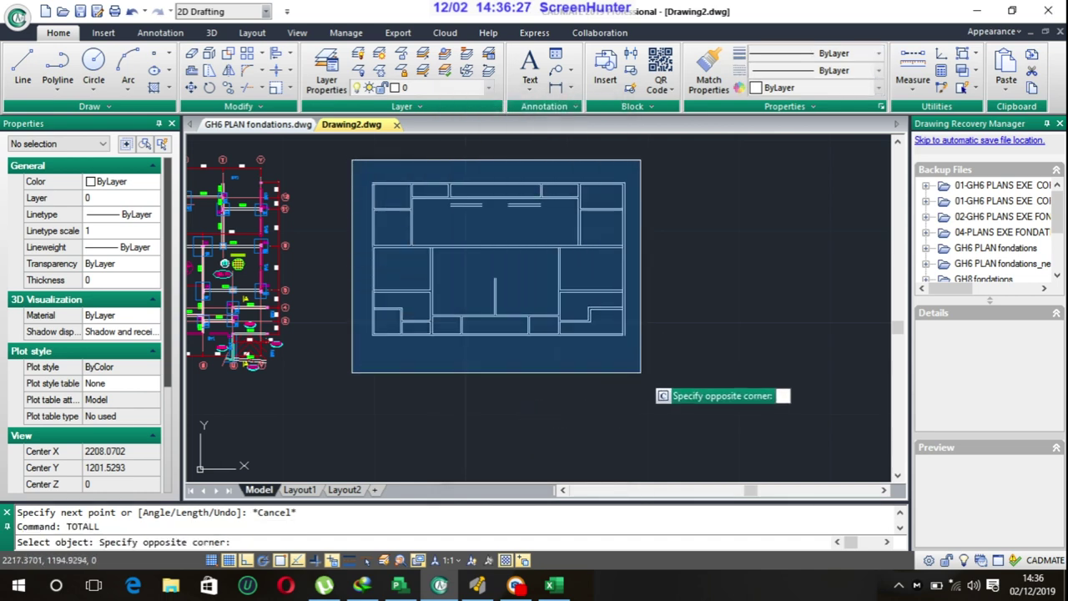
pyautogui.click(685, 385)
pyautogui.press('Return')
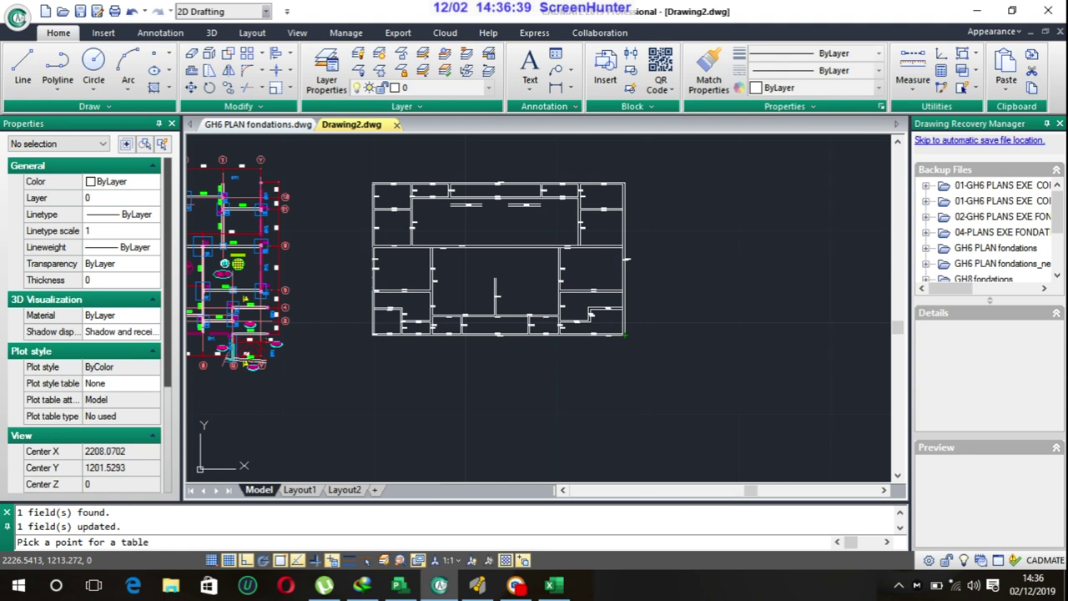
# - Place the lengths table right of the plan and widen it with its right grip
pyautogui.click(706, 200)
pyautogui.scroll(-3, 615, 314)
pyautogui.scroll(-5, 693, 403)
pyautogui.moveTo(696, 406)
pyautogui.mouseDown(button='middle')
pyautogui.moveTo(554, 226)
pyautogui.moveTo(500, 180)
pyautogui.mouseUp(button='middle')
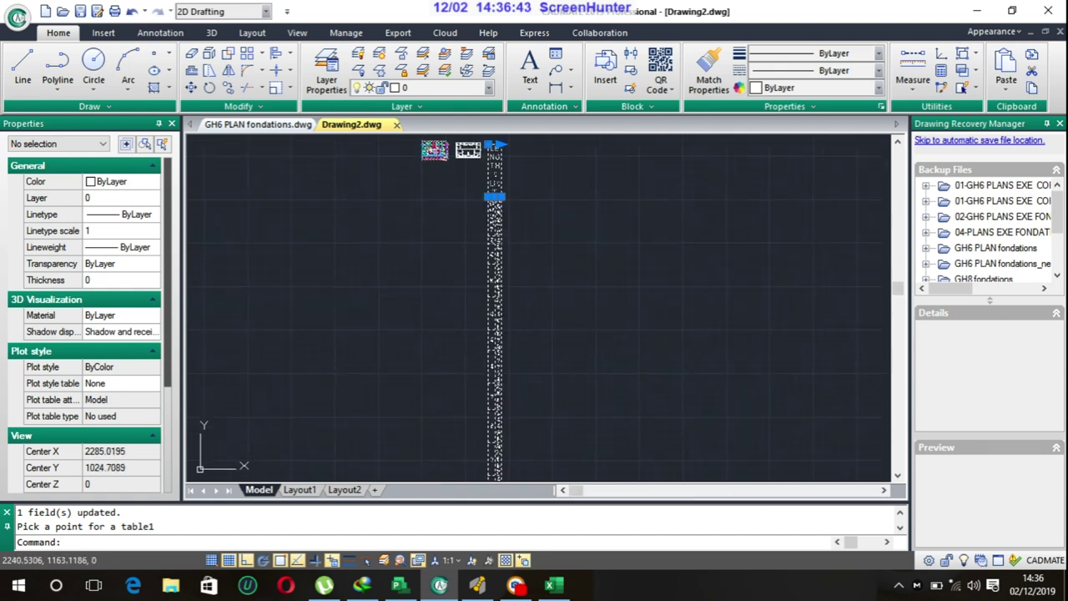
pyautogui.click(505, 148)
pyautogui.click(499, 144)
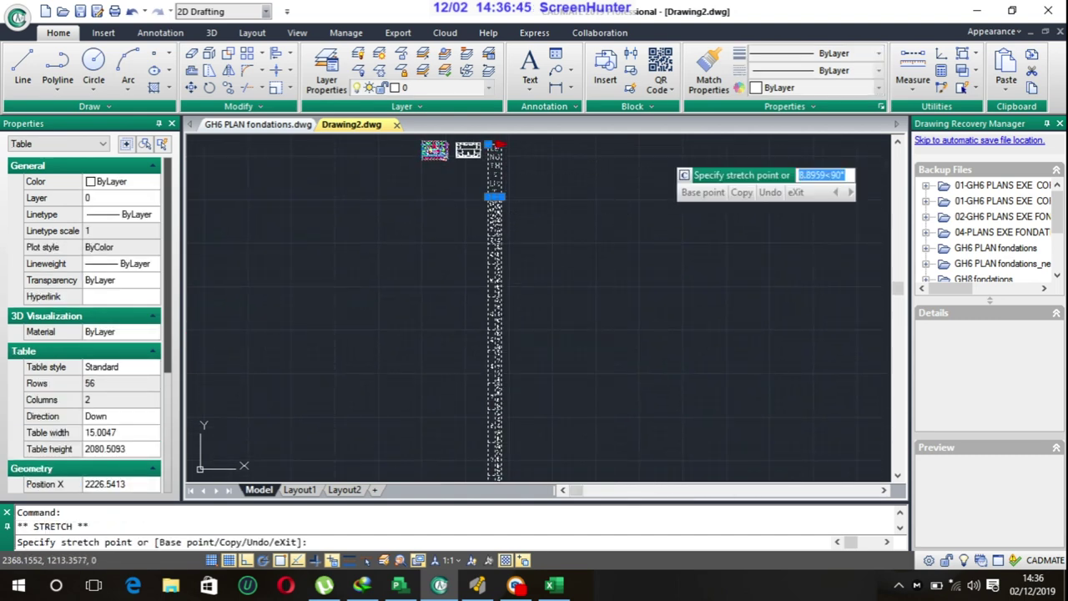
pyautogui.click(662, 145)
pyautogui.press('Escape')
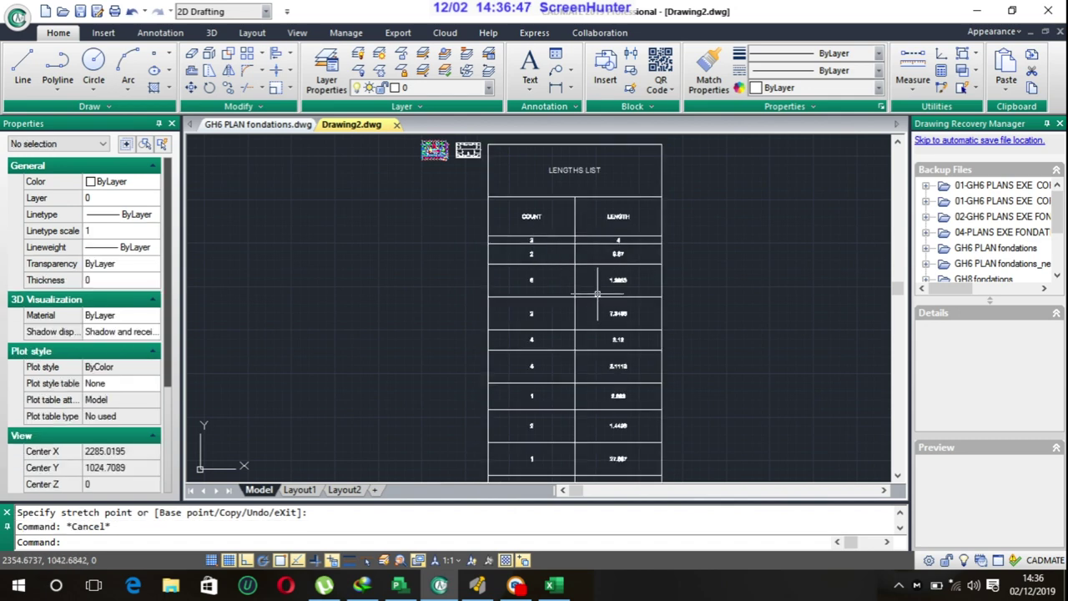
# - Zoom to the table's TOTAL row showing 92 lines and 487.3229 length
pyautogui.scroll(2, 556, 305)
pyautogui.scroll(4, 472, 210)
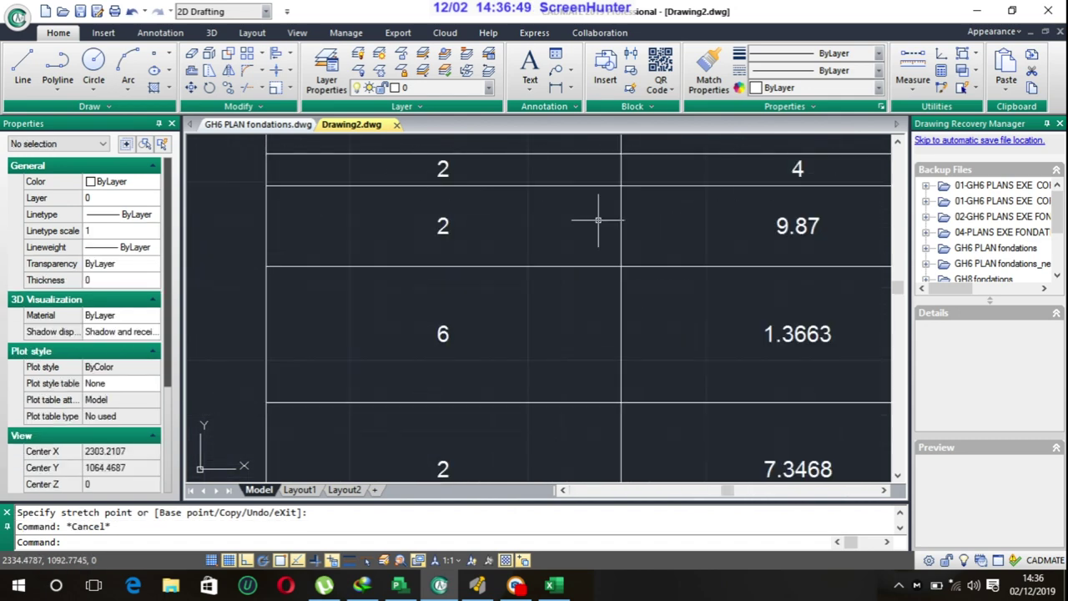
pyautogui.scroll(-4, 618, 334)
pyautogui.scroll(2, 584, 351)
pyautogui.scroll(-5, 576, 384)
pyautogui.moveTo(595, 389); pyautogui.dragTo(554, 251, button='middle')
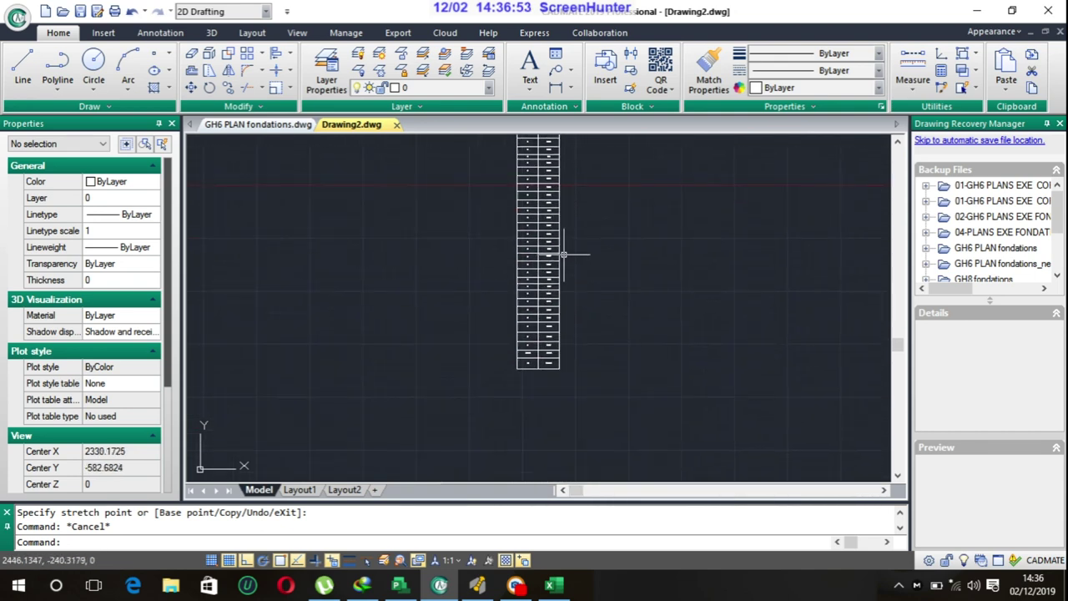
pyautogui.scroll(5, 550, 359)
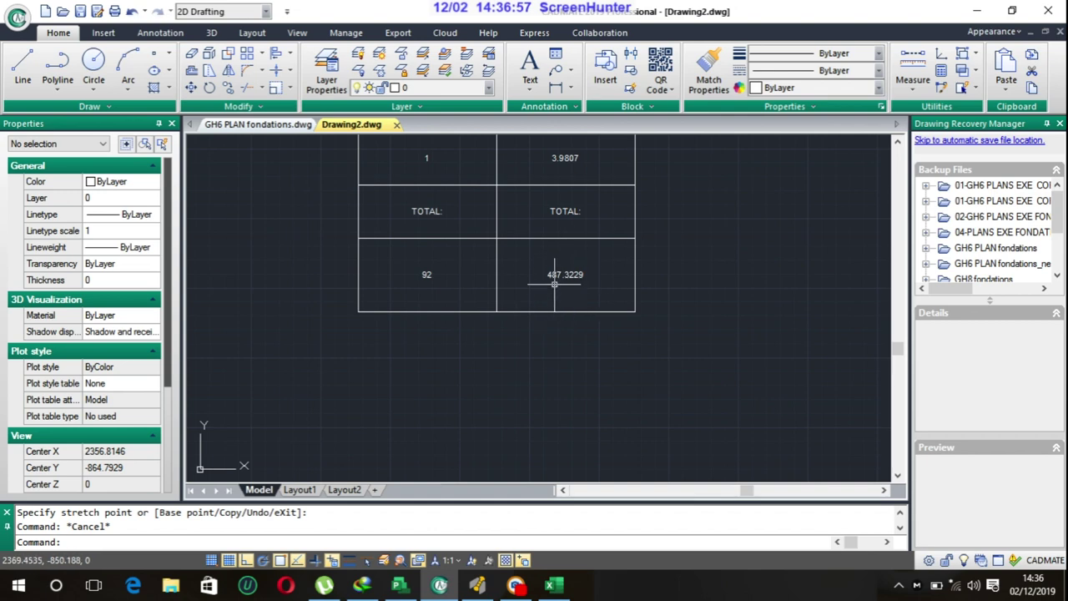
pyautogui.scroll(2, 554, 284)
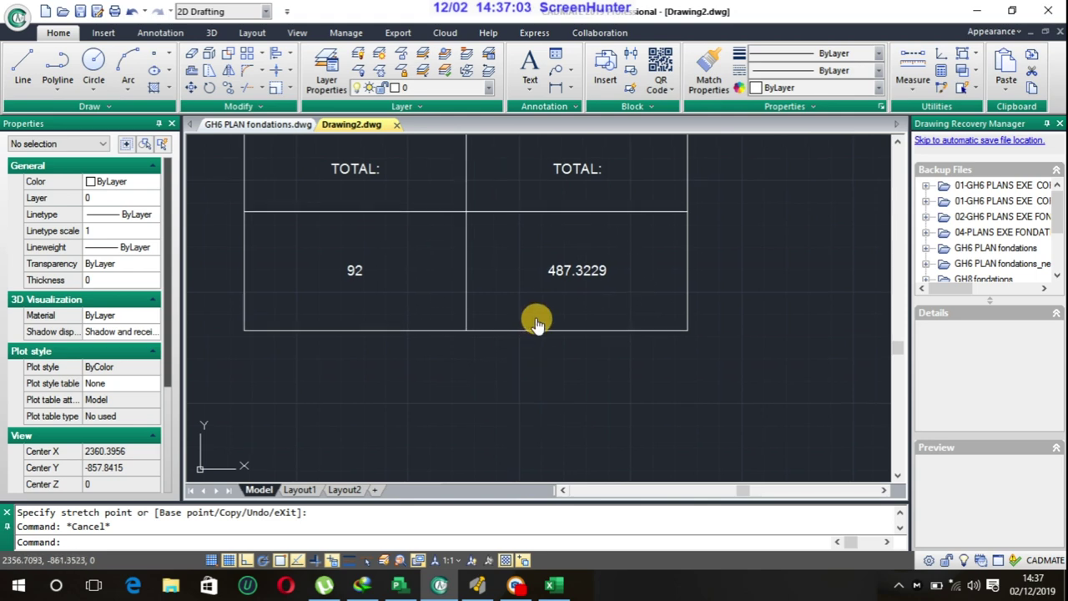
pyautogui.moveTo(539, 325); pyautogui.dragTo(569, 361, button='middle')
pyautogui.click(521, 575)
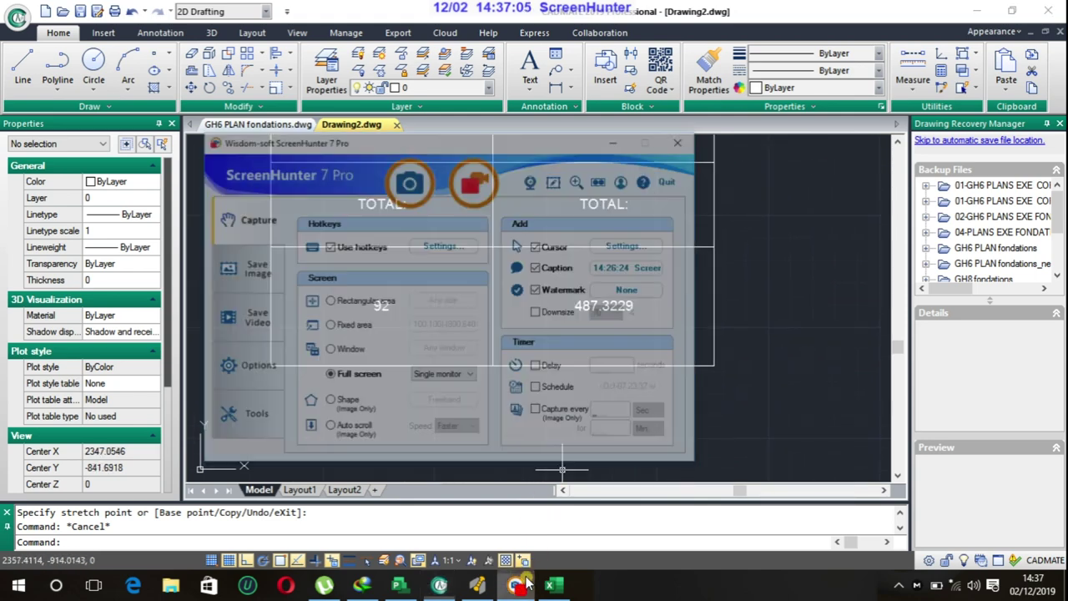